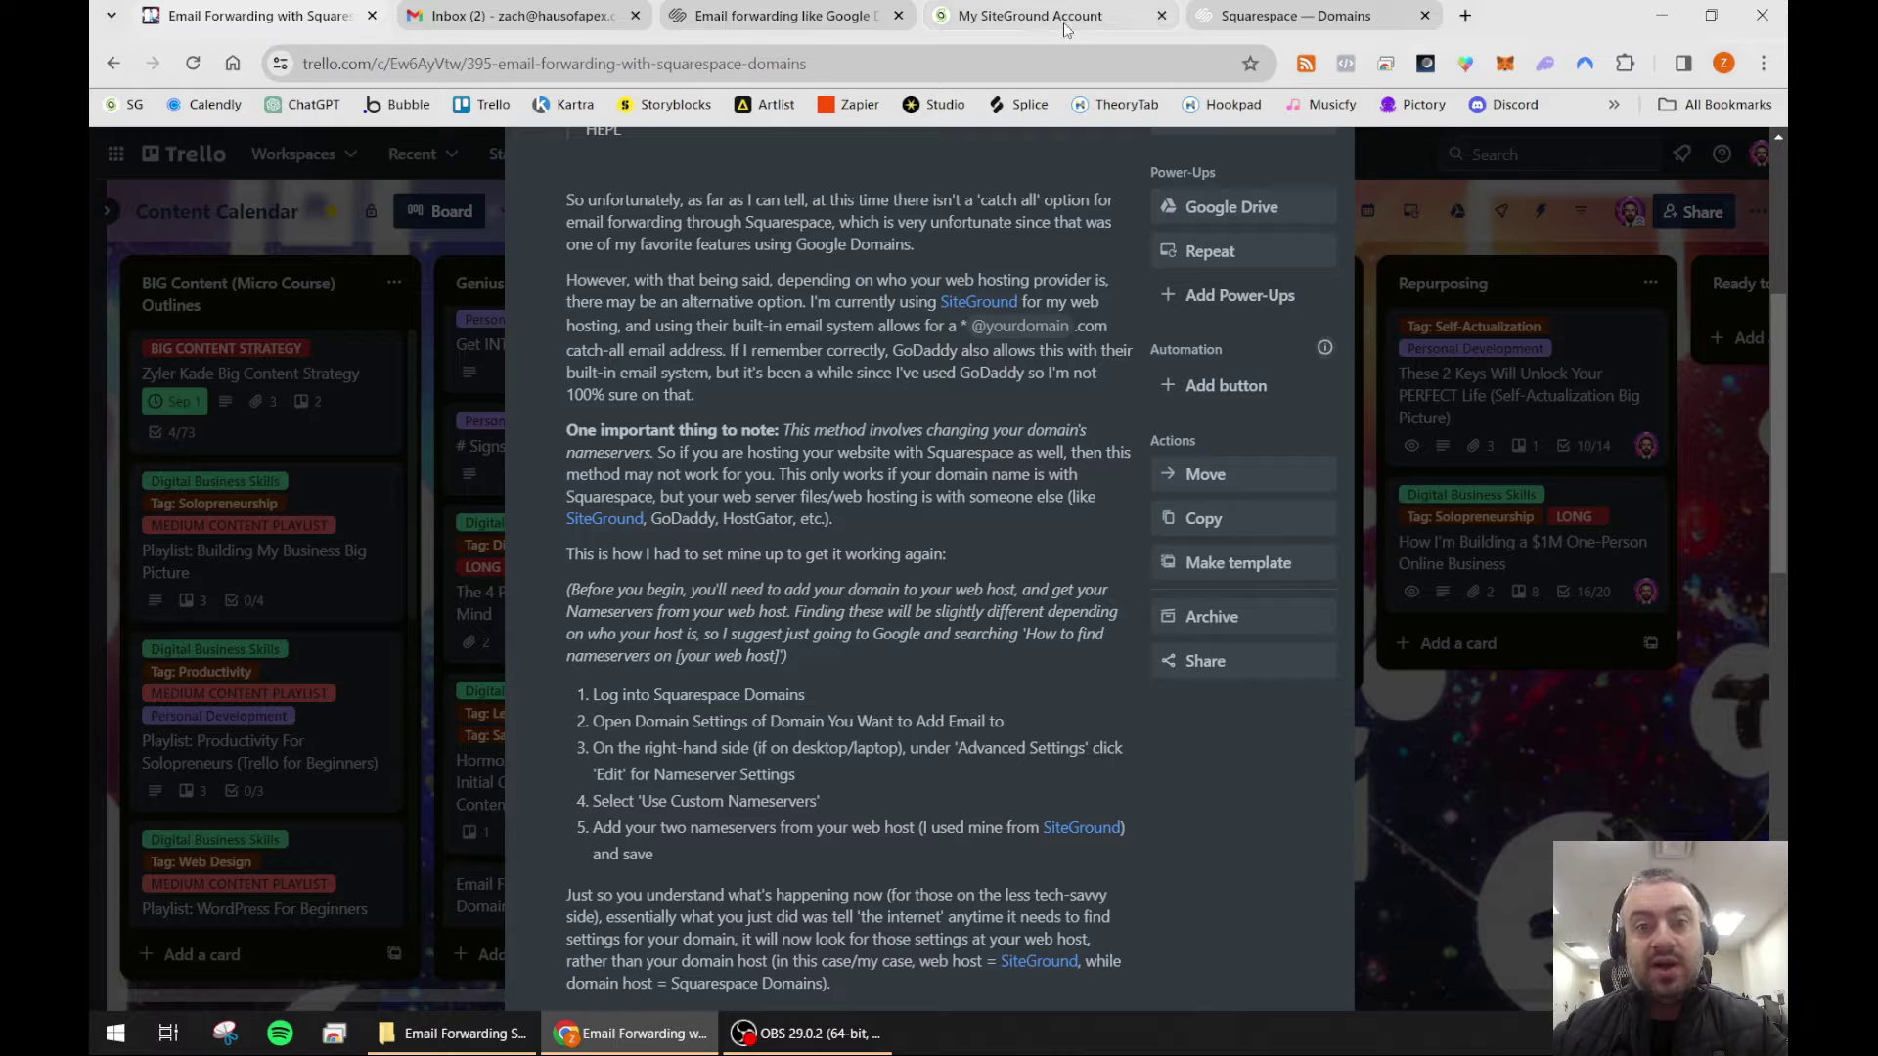
Step: Show the Squarespace Domains list with hydesapothecary.com and mrhydesapothecary.com, both expiring Oct 8, 2024
left_click(1277, 23)
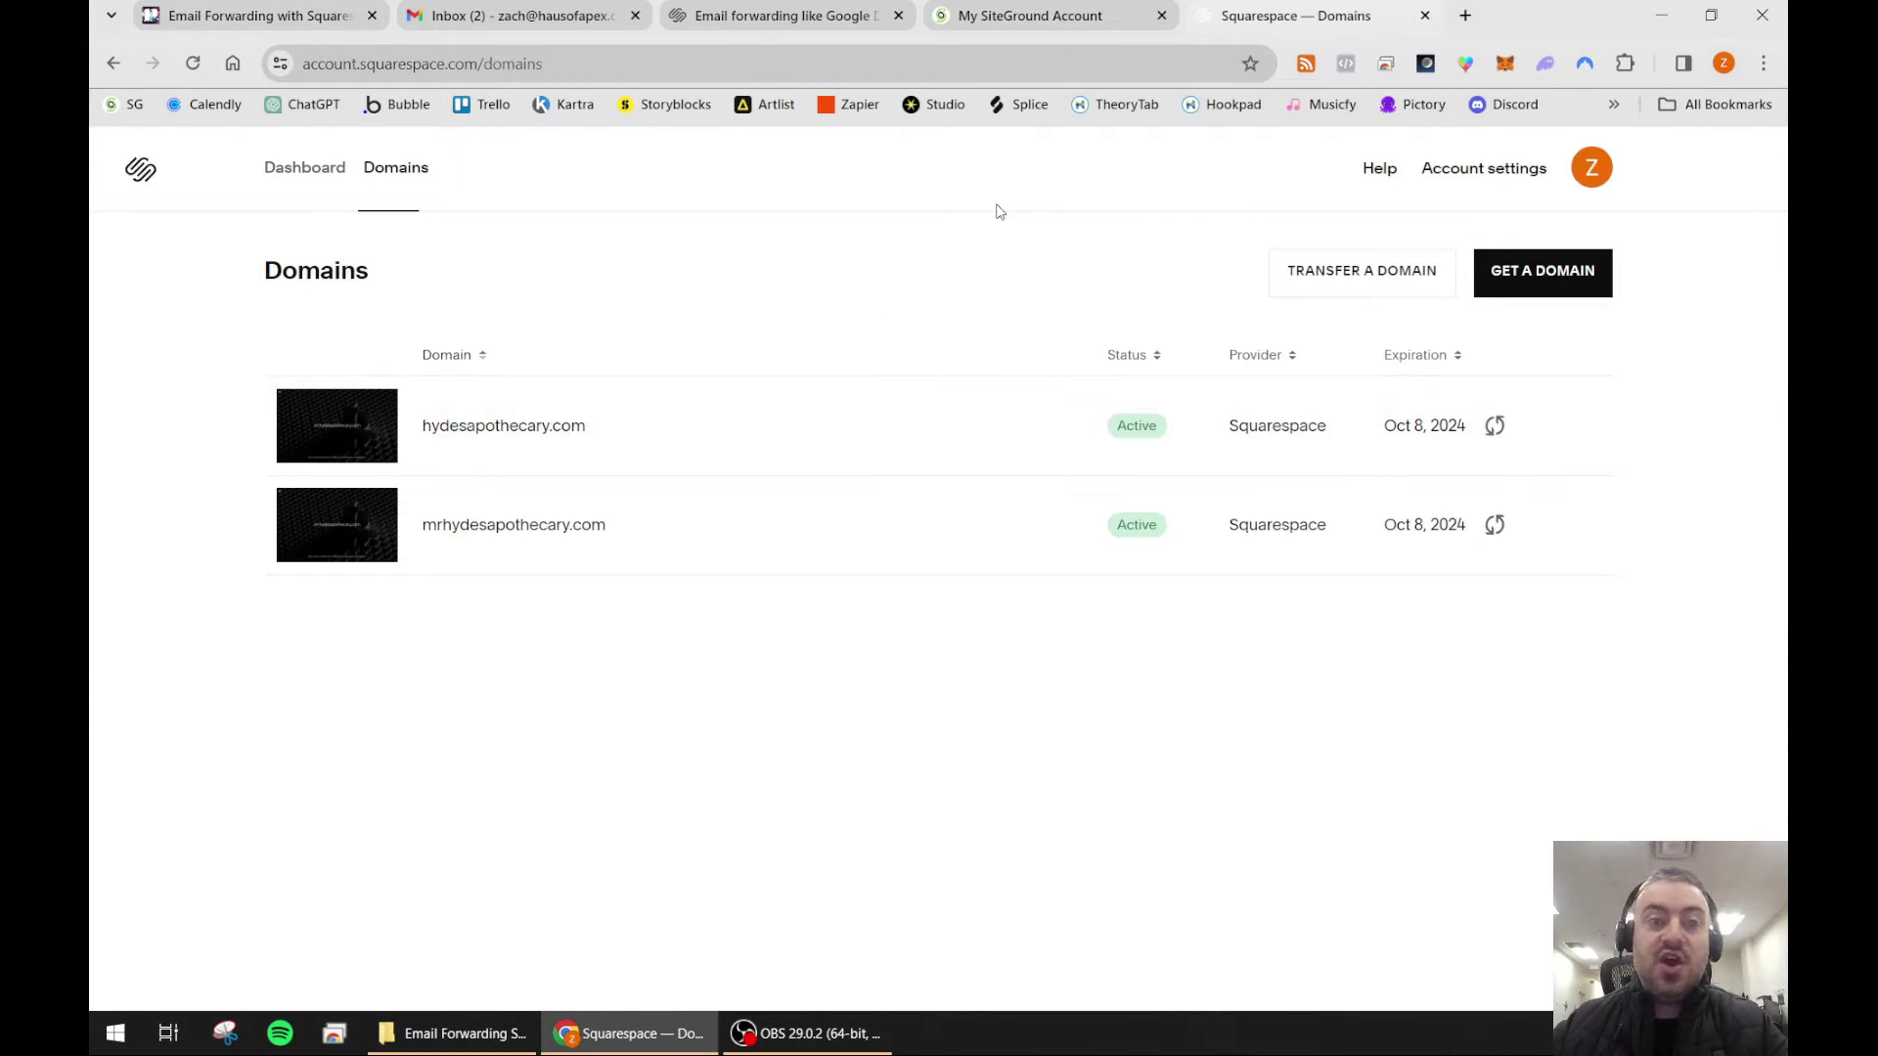
left_click(760, 17)
left_click(1335, 18)
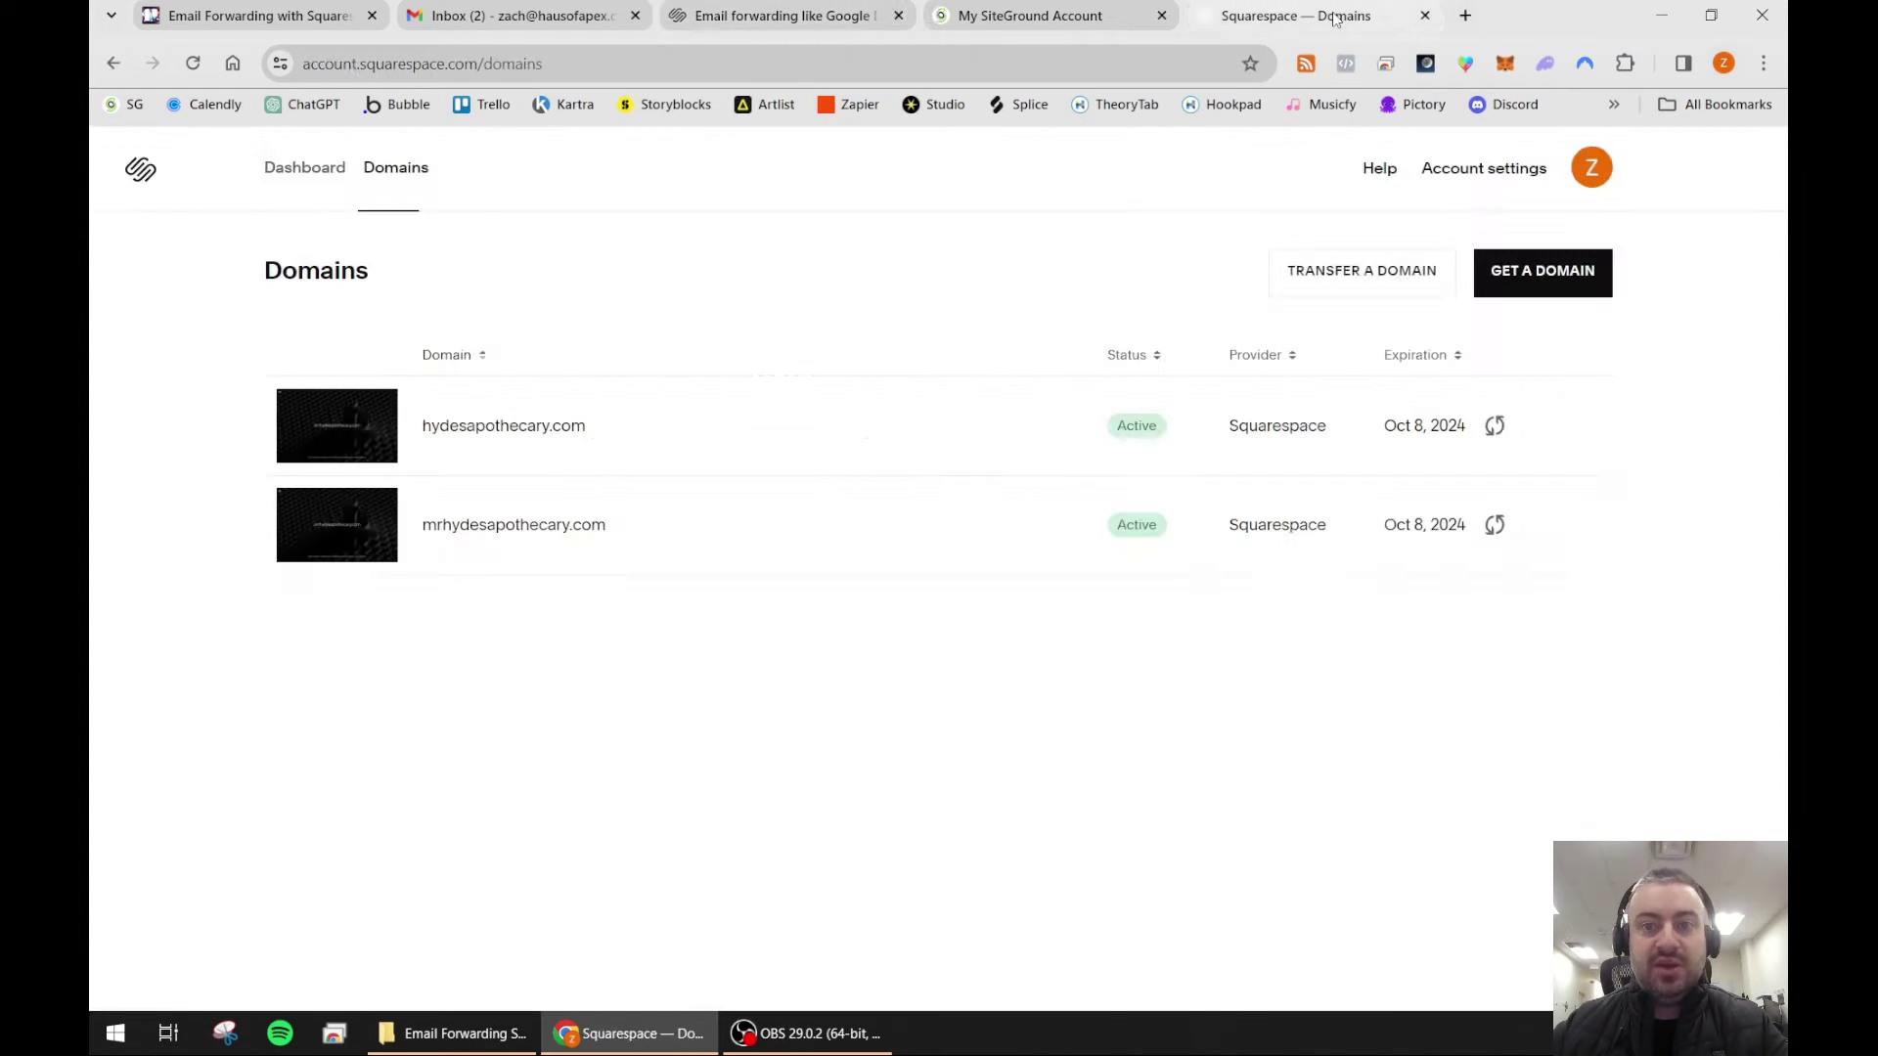
Step: Read the forum thread on email forwarding like Google Domains, from the opening post down to the reply editor
left_click(792, 24)
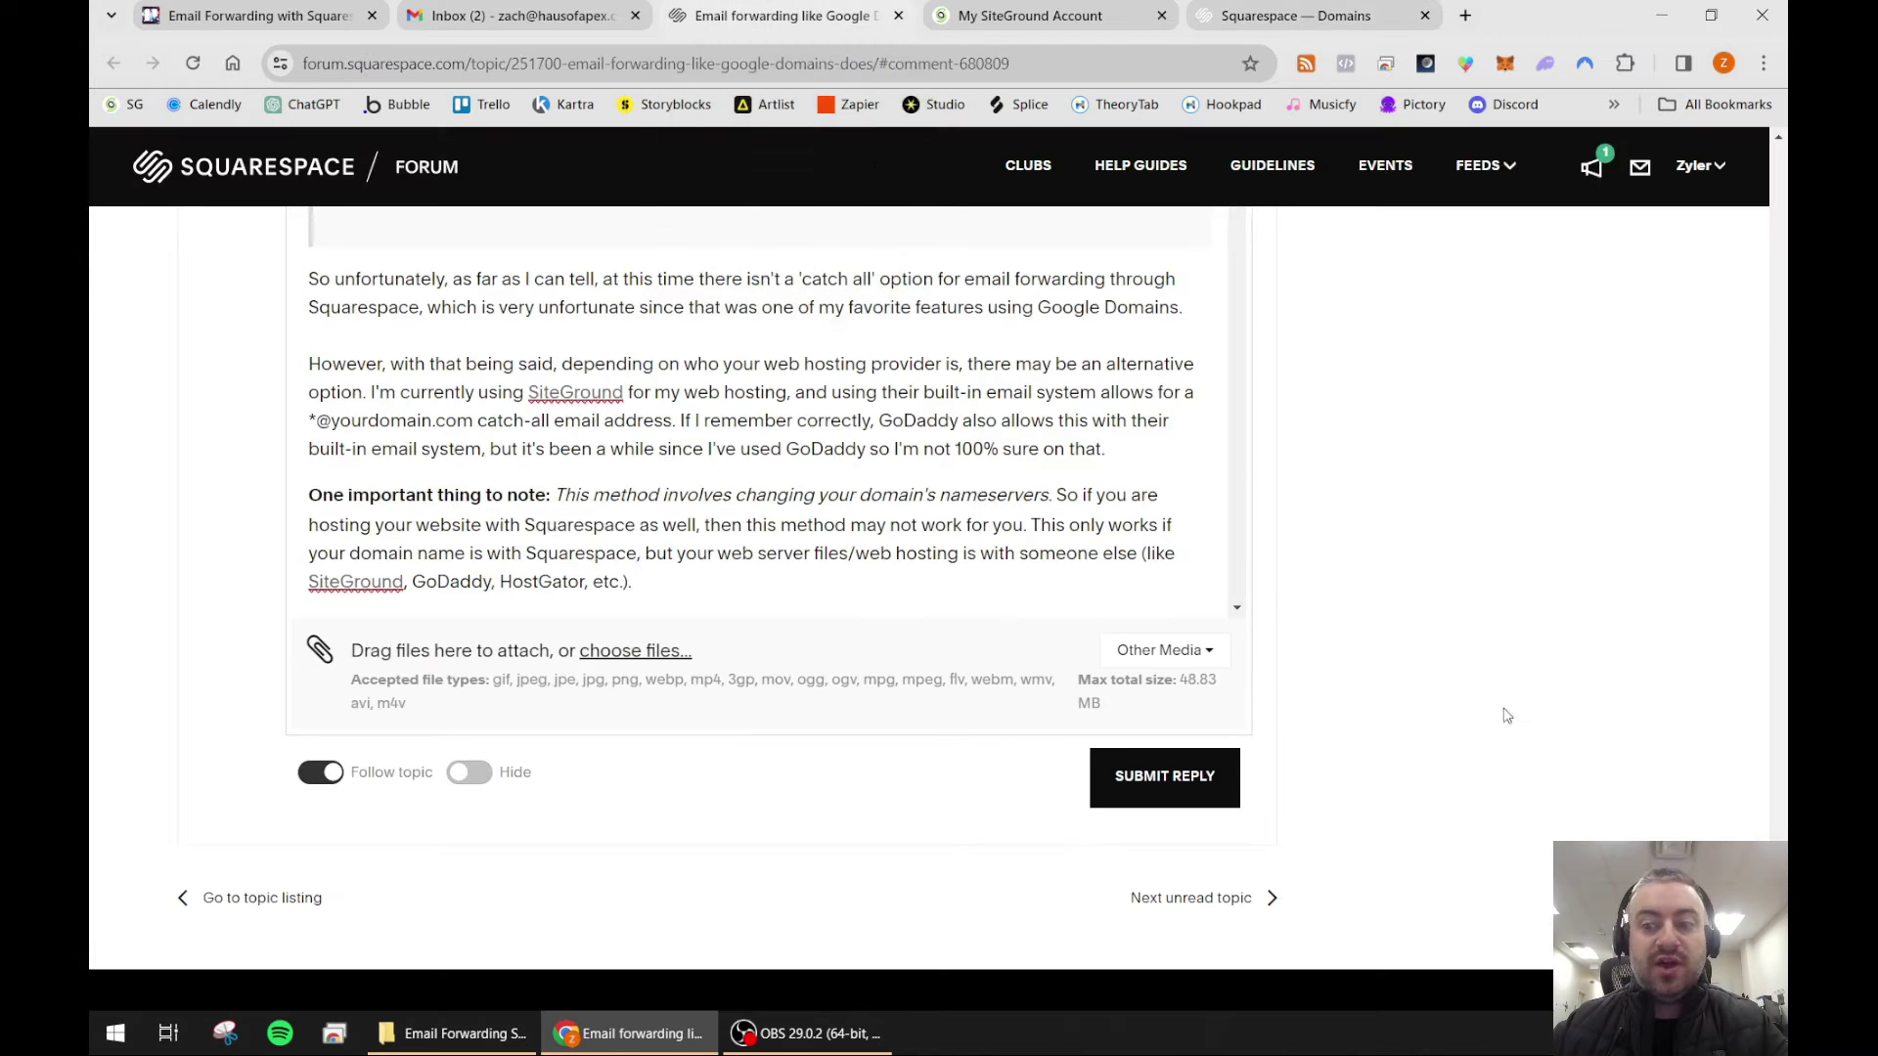
scroll(1532, 762, "up", 10)
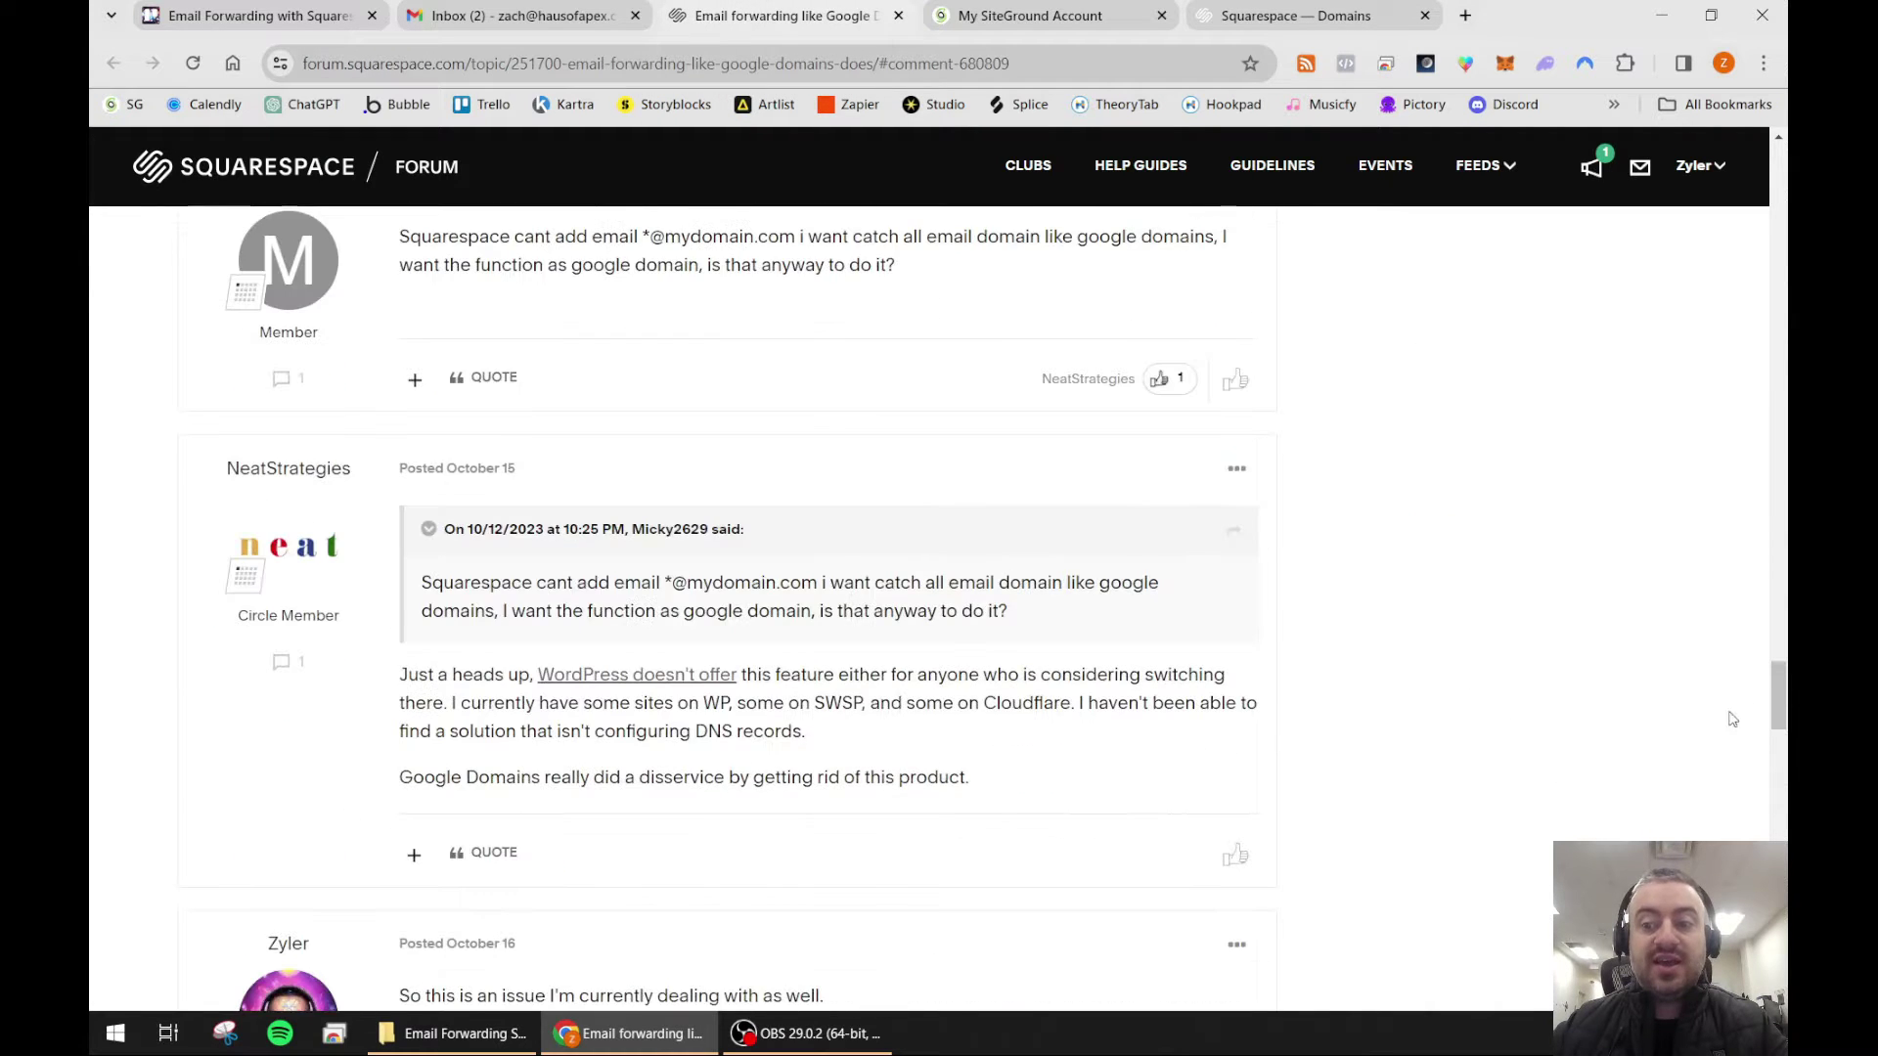
left_click_drag(1772, 699, 1755, 200)
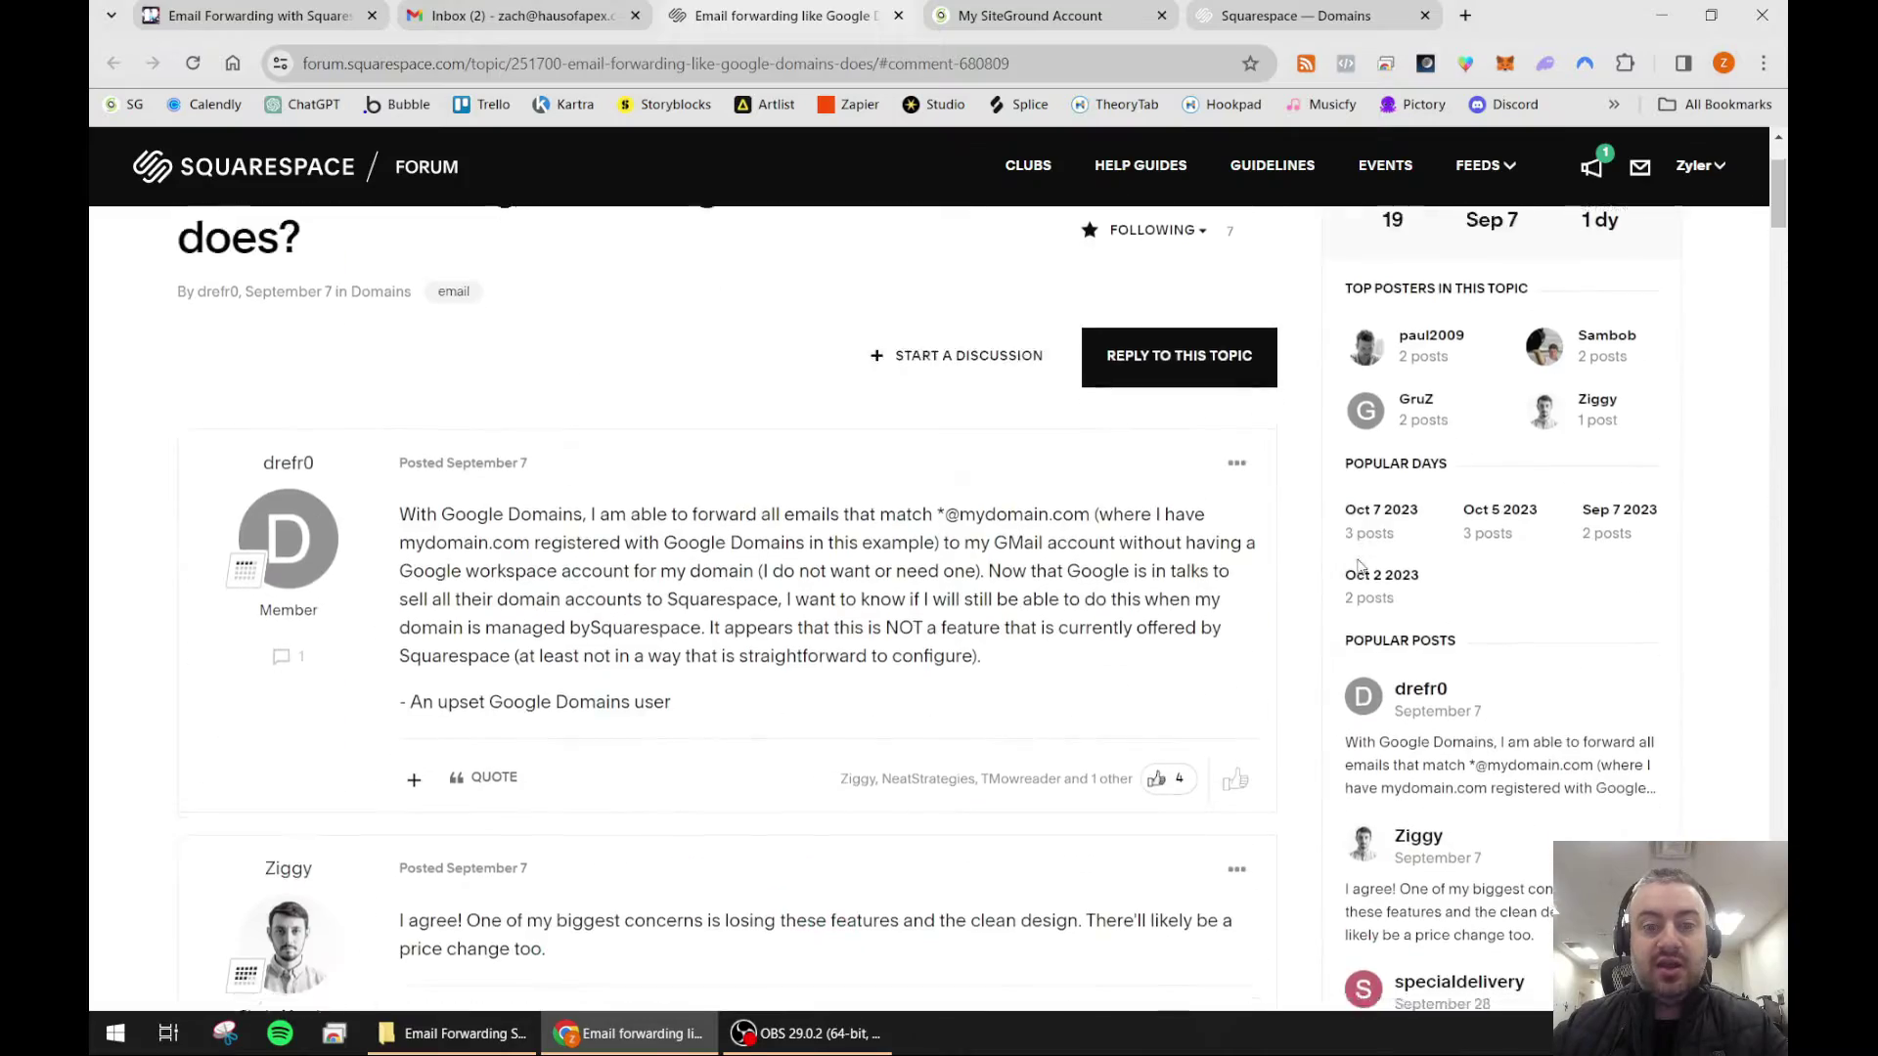
scroll(1345, 724, "down", 20)
scroll(1352, 726, "down", 20)
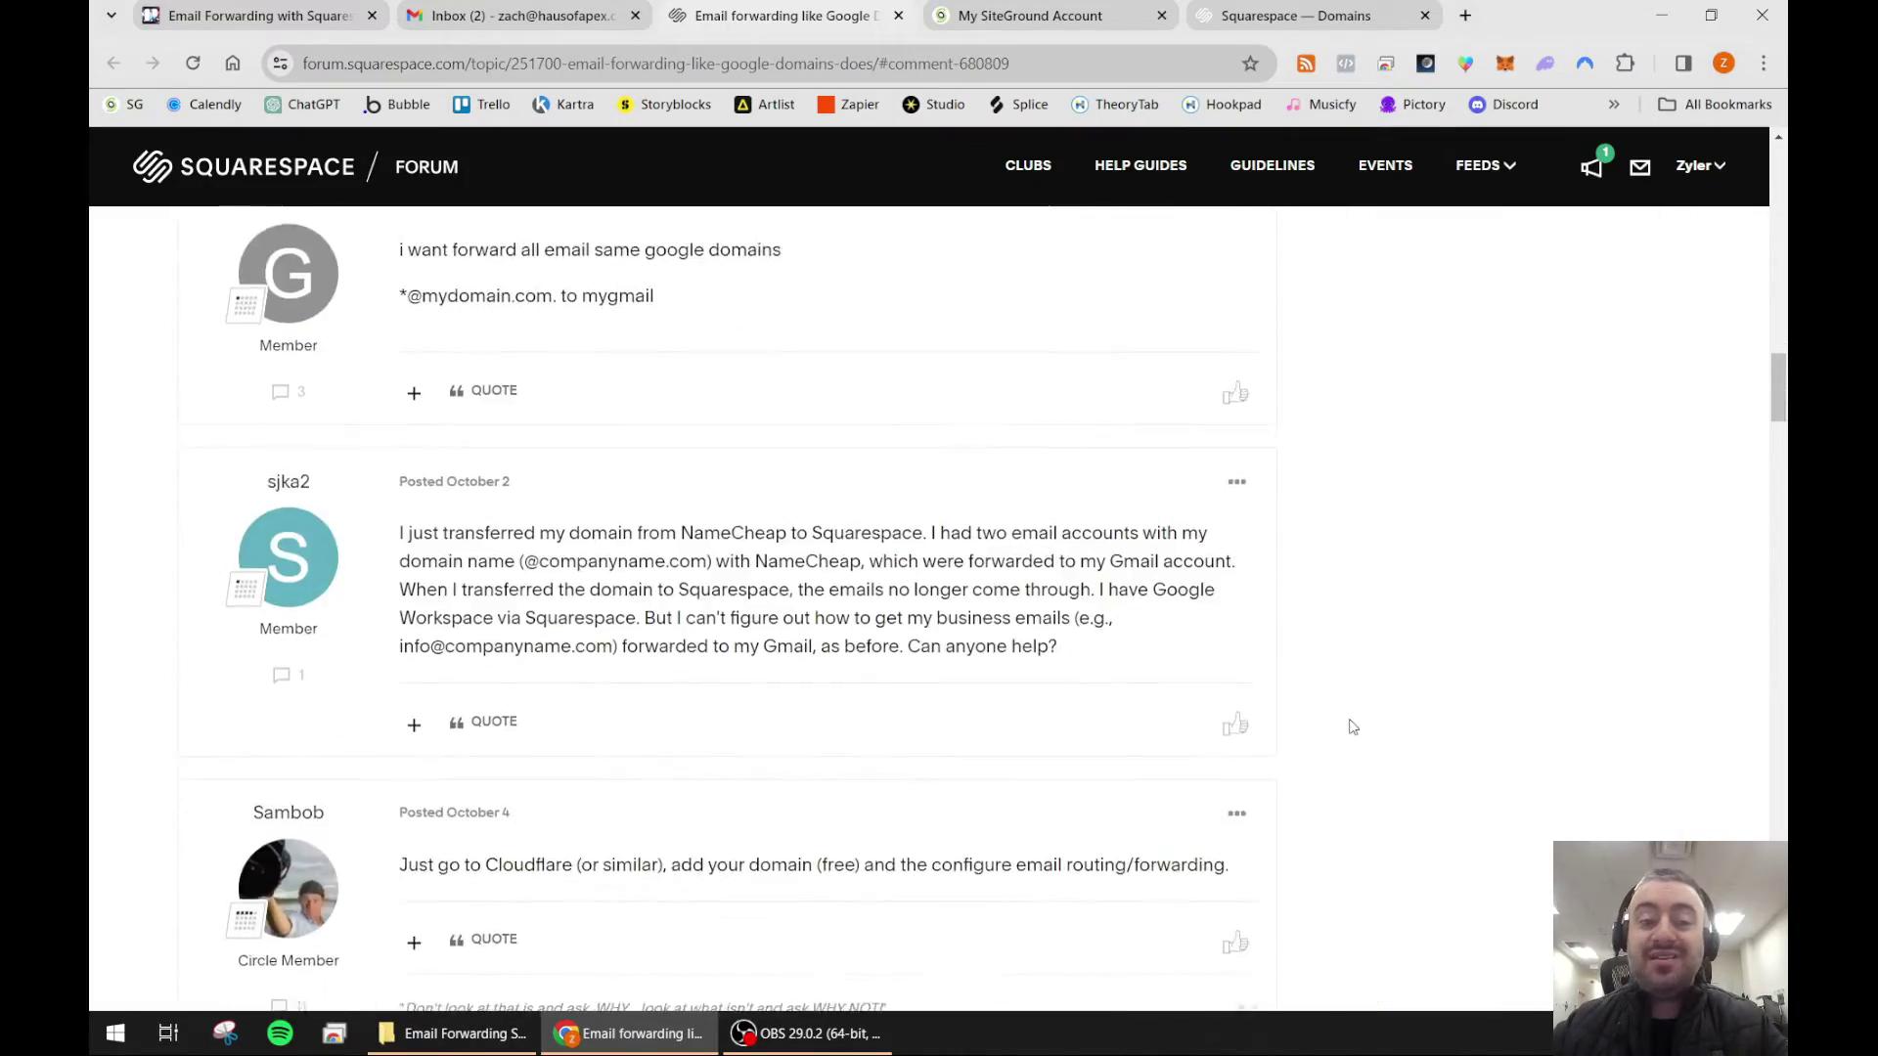
scroll(1352, 726, "down", 20)
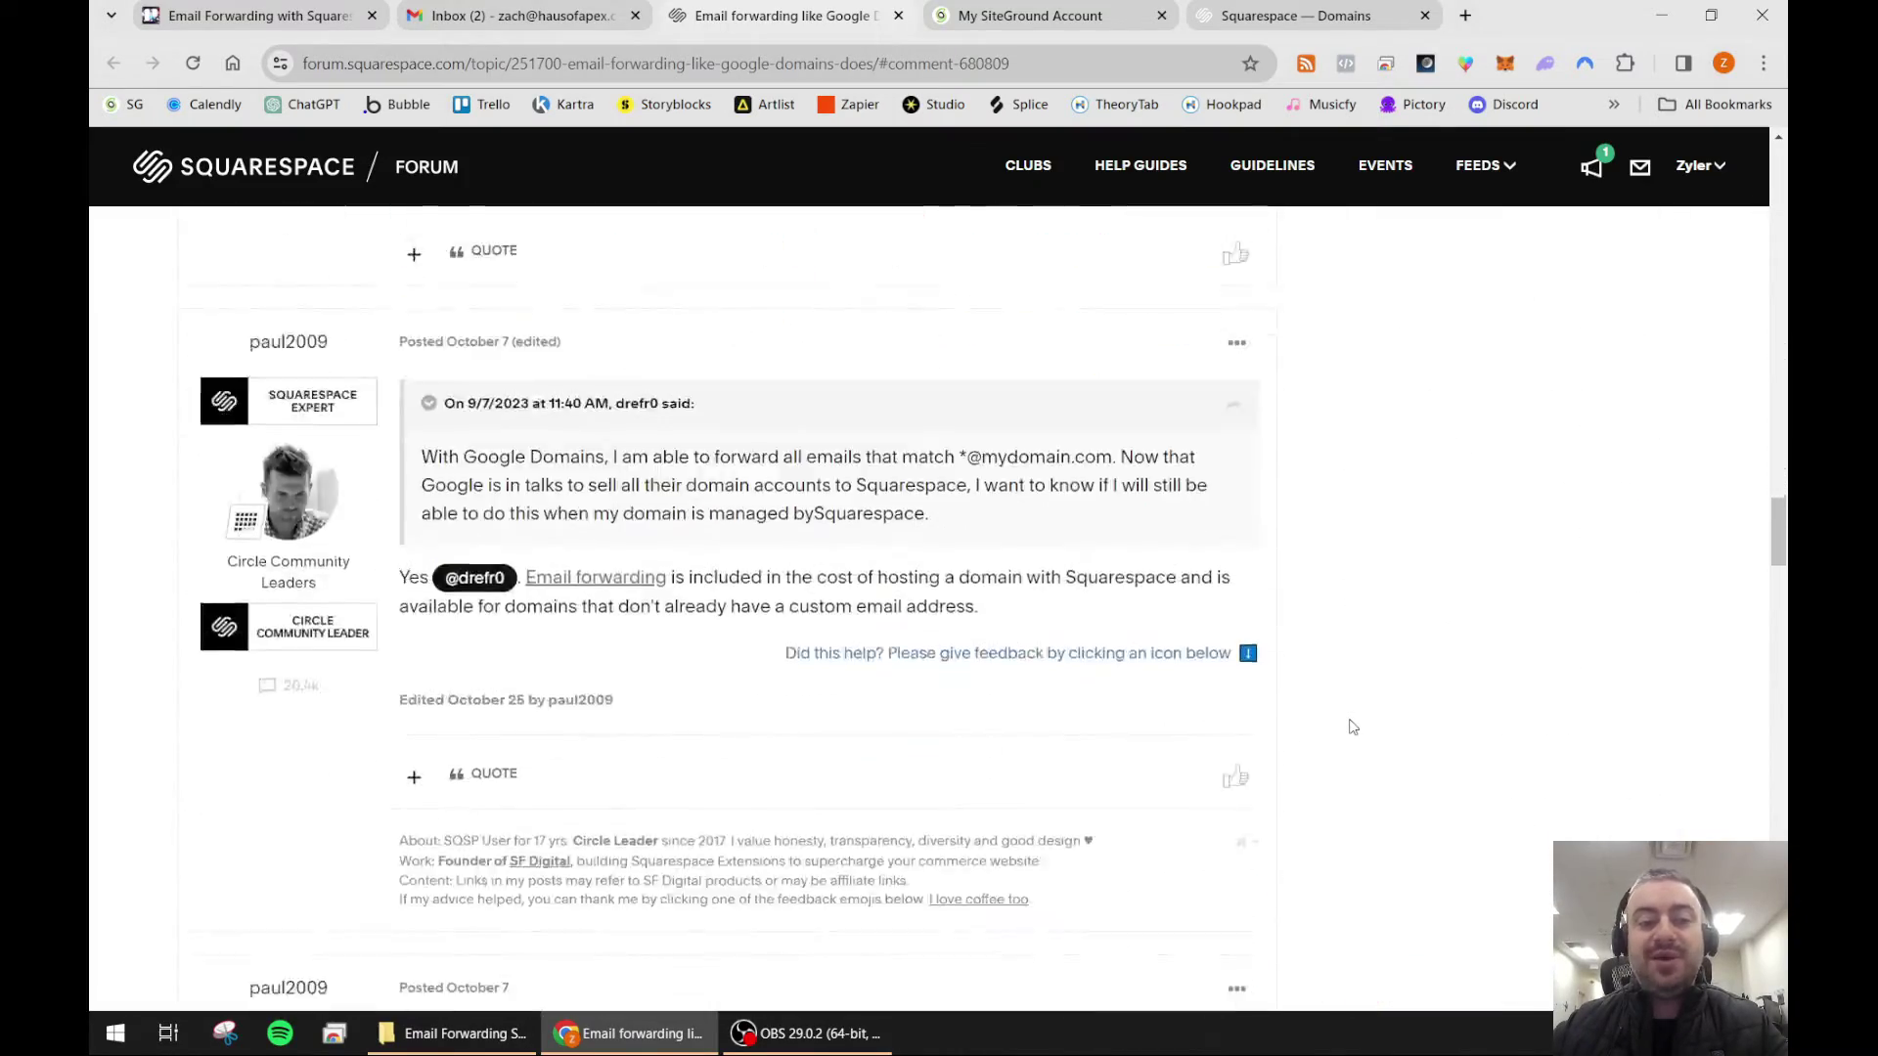
scroll(1353, 724, "down", 15)
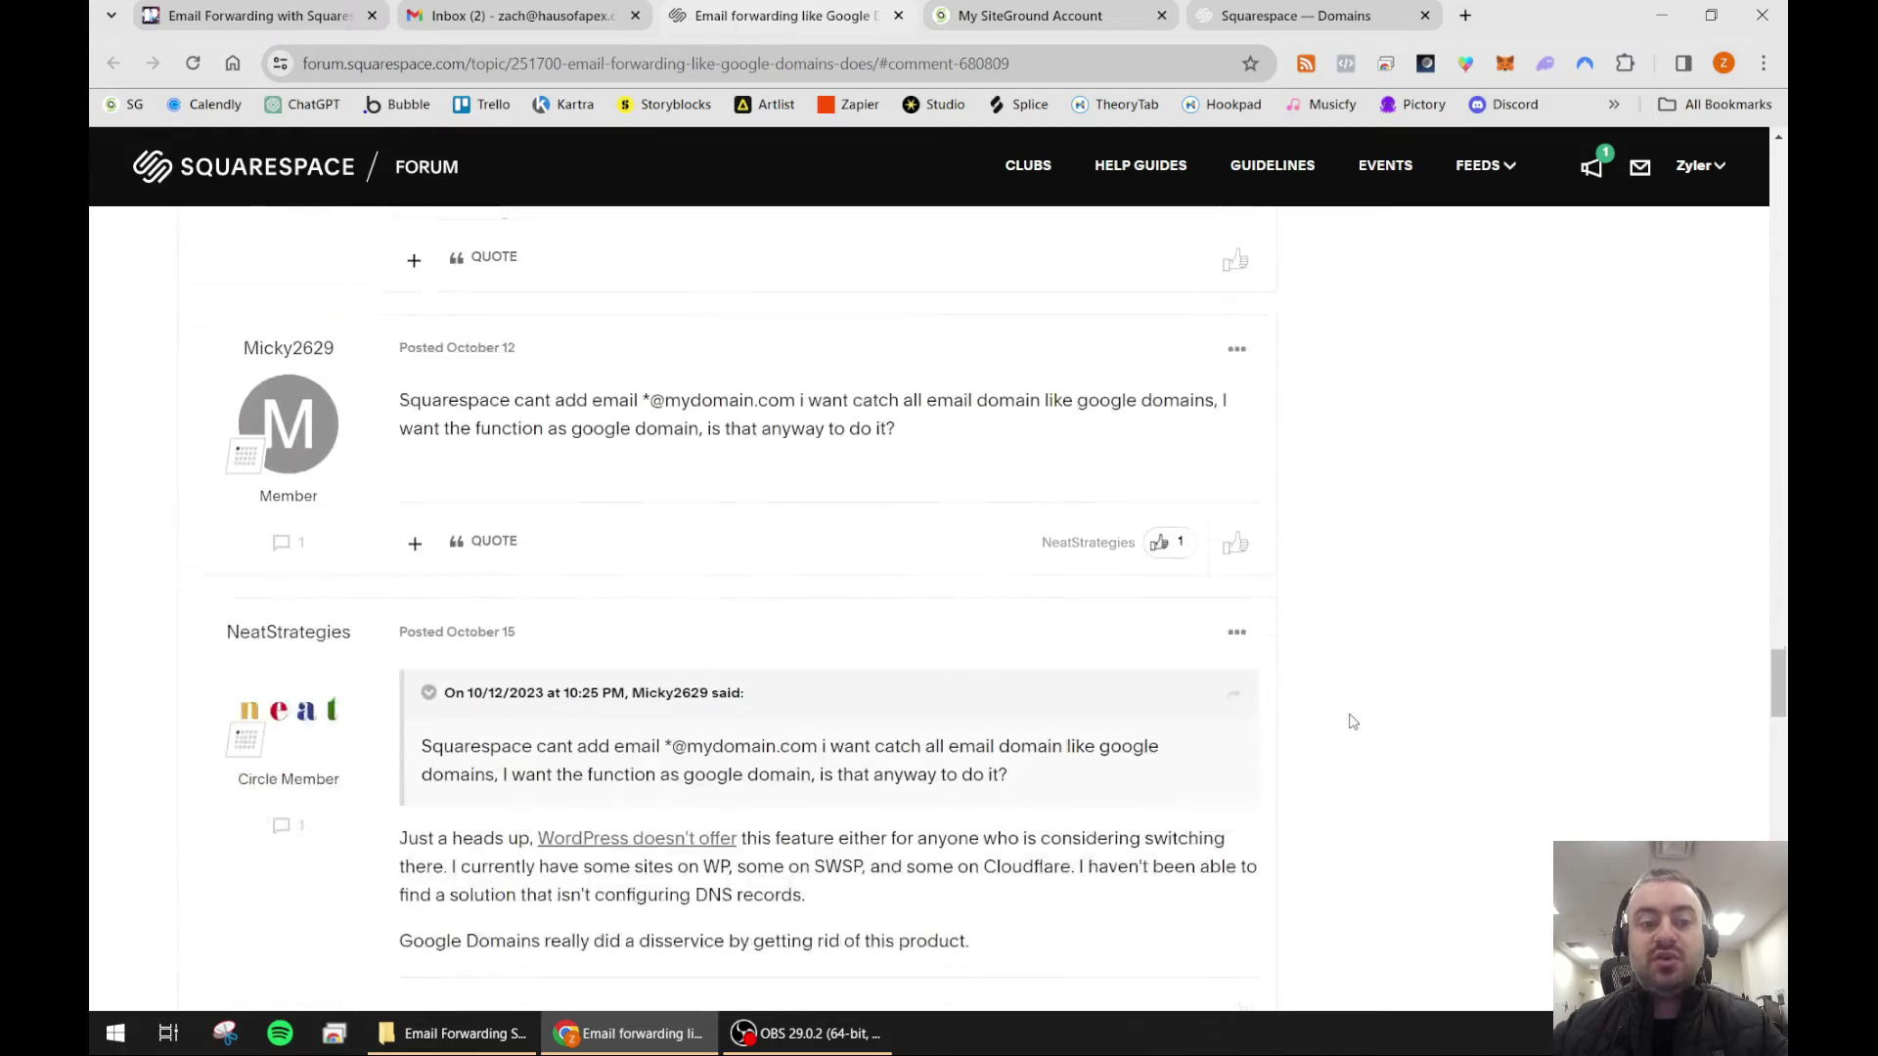
scroll(1353, 719, "down", 20)
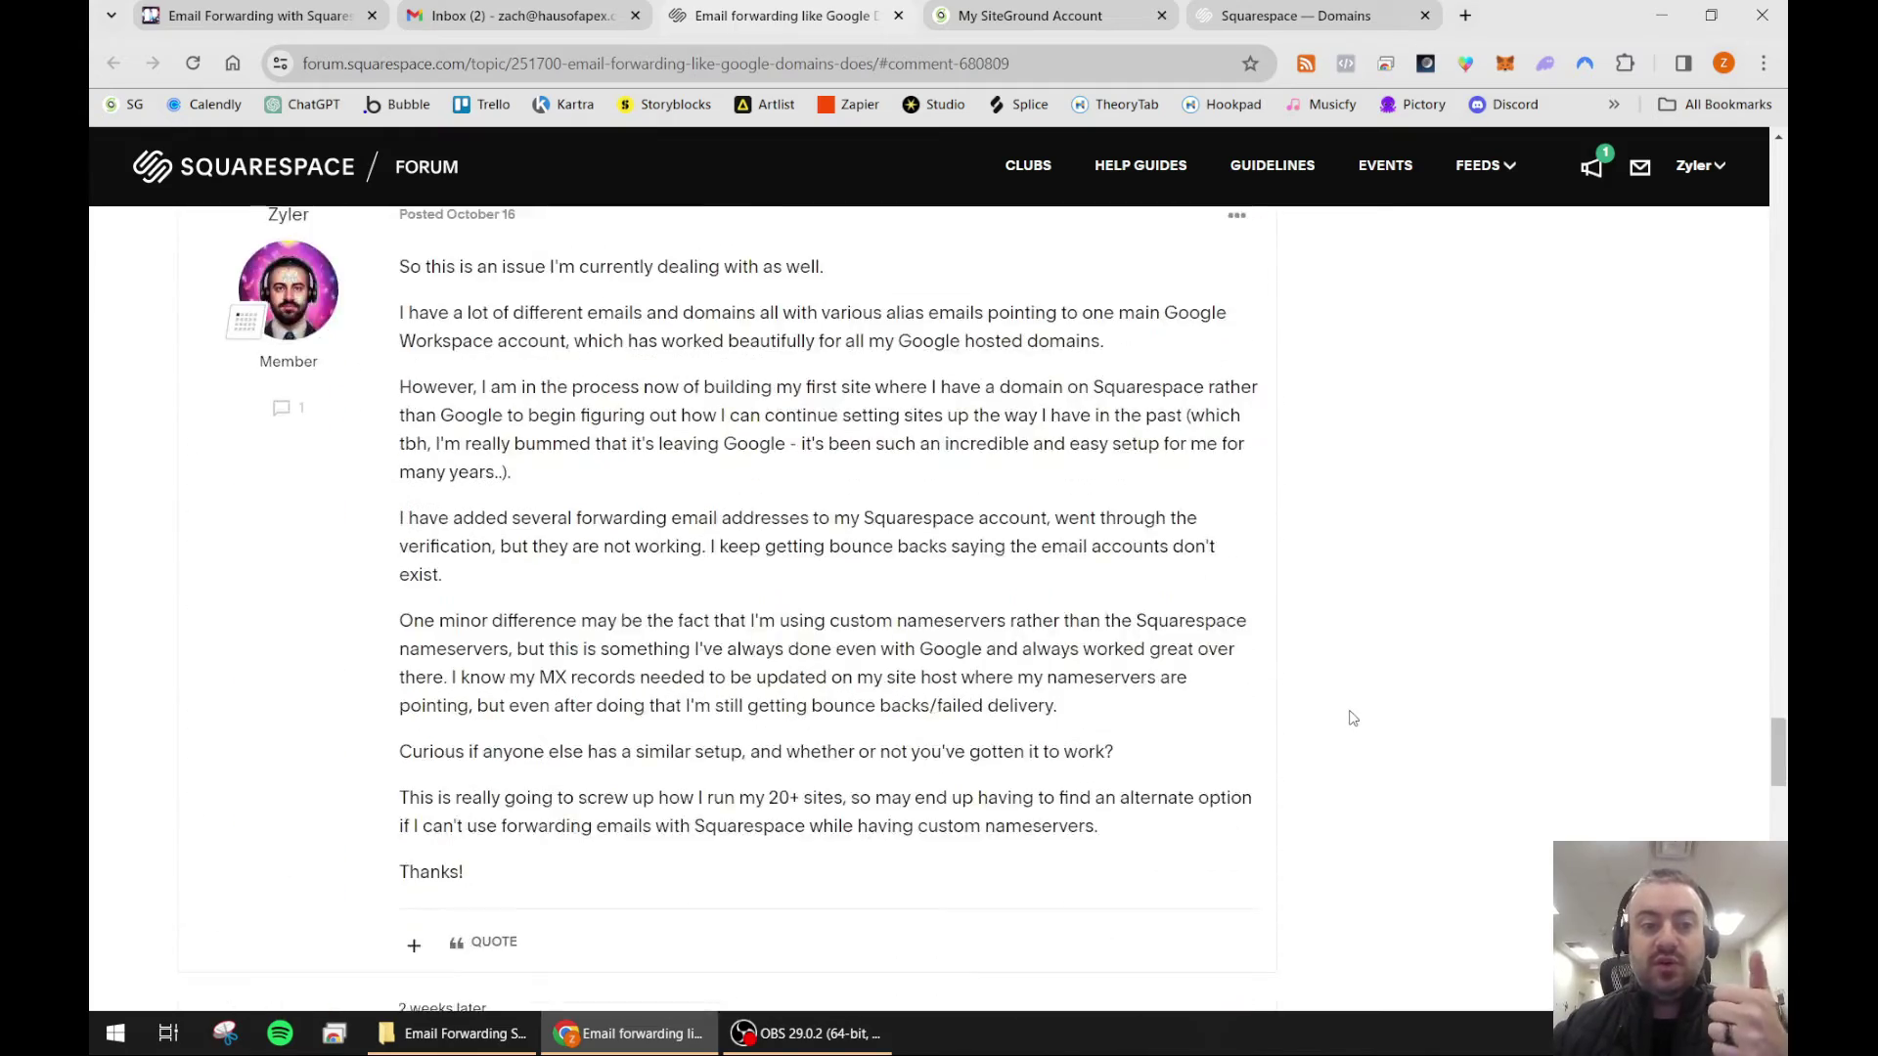
scroll(1352, 719, "down", 2)
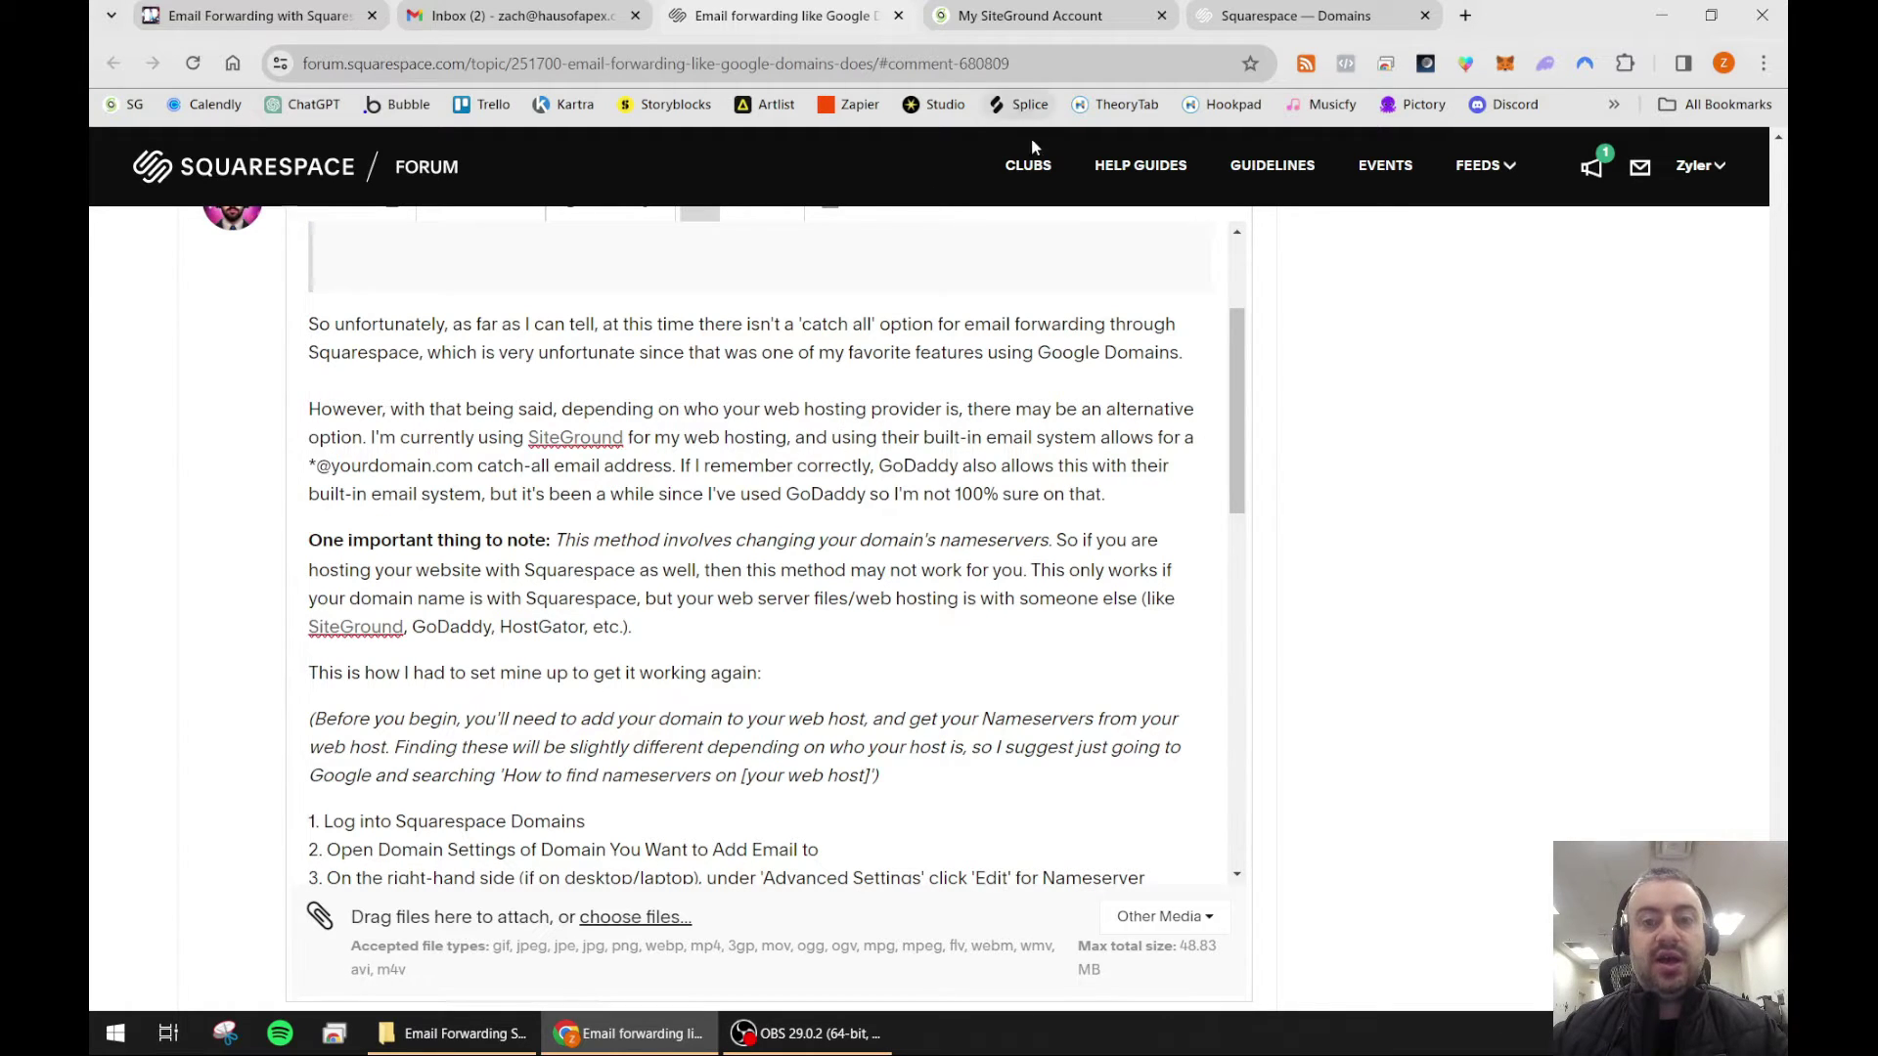
Step: Glance at the Squarespace domains list, then go back to the drafted forum reply
left_click(1267, 14)
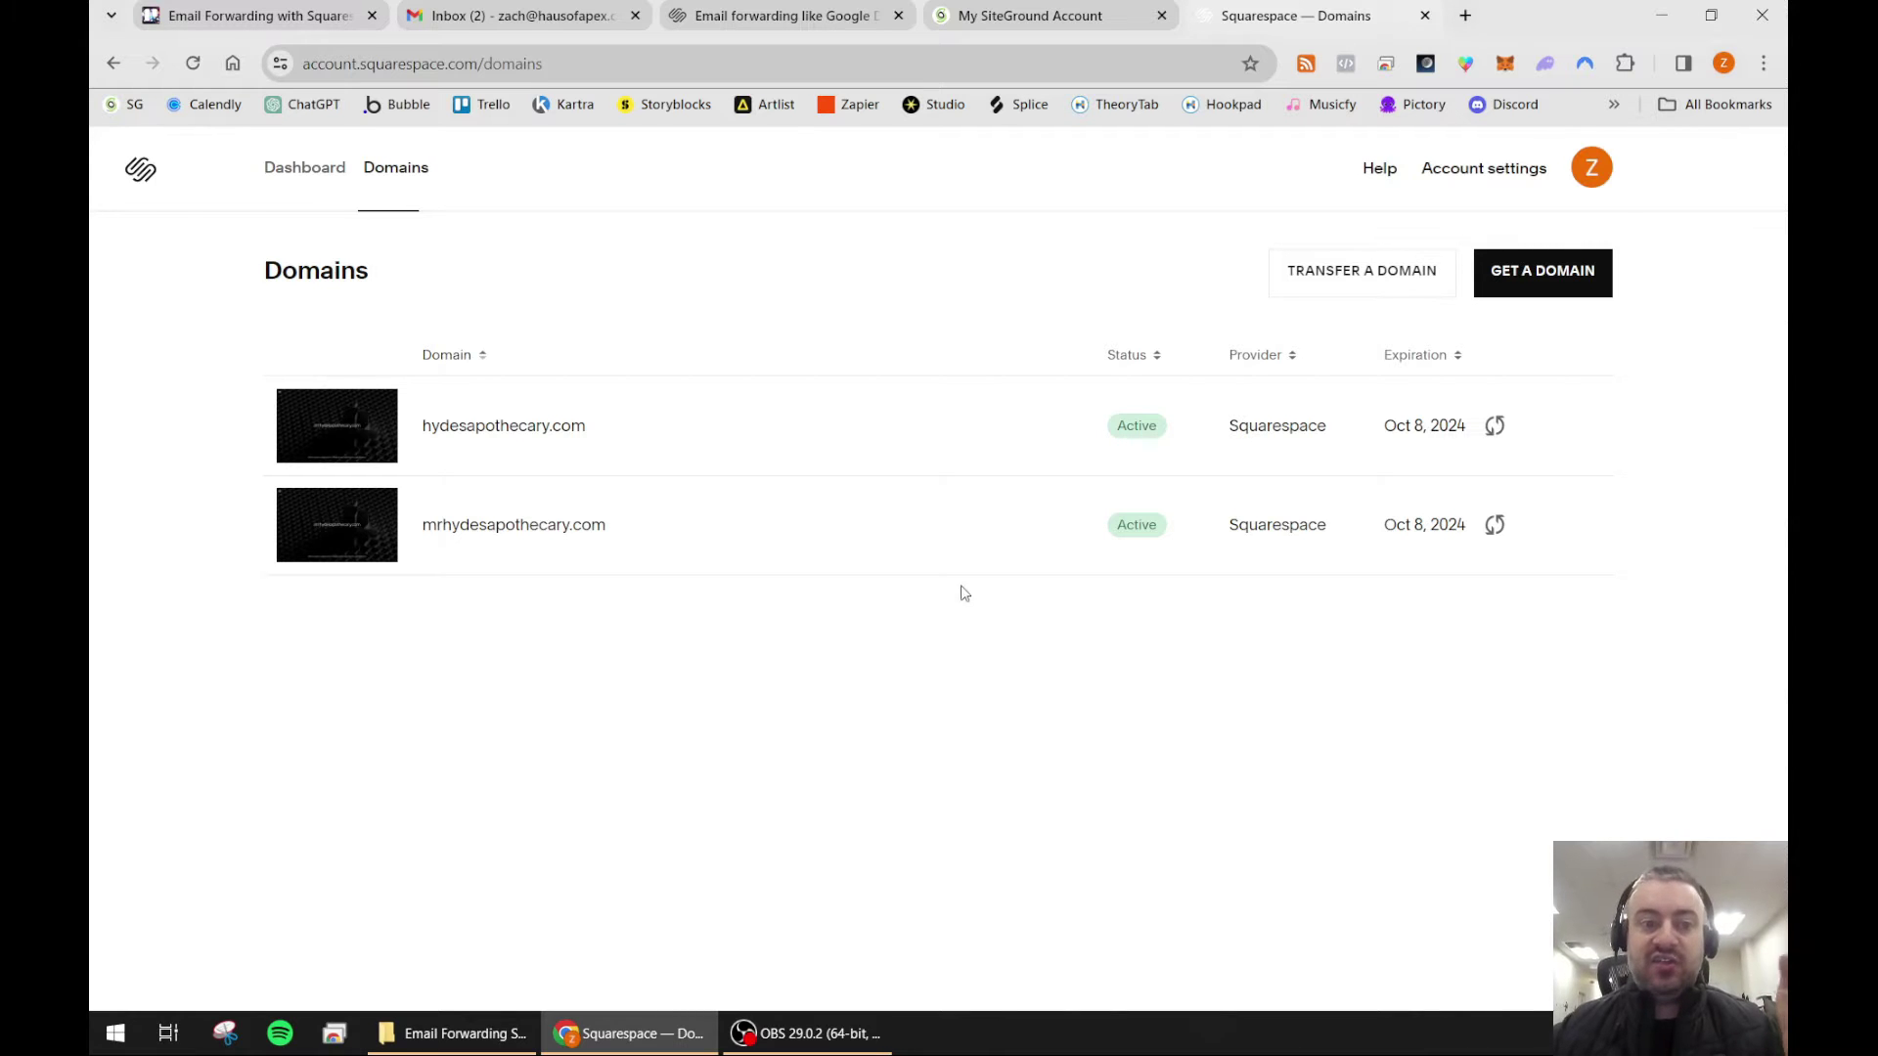
left_click(787, 15)
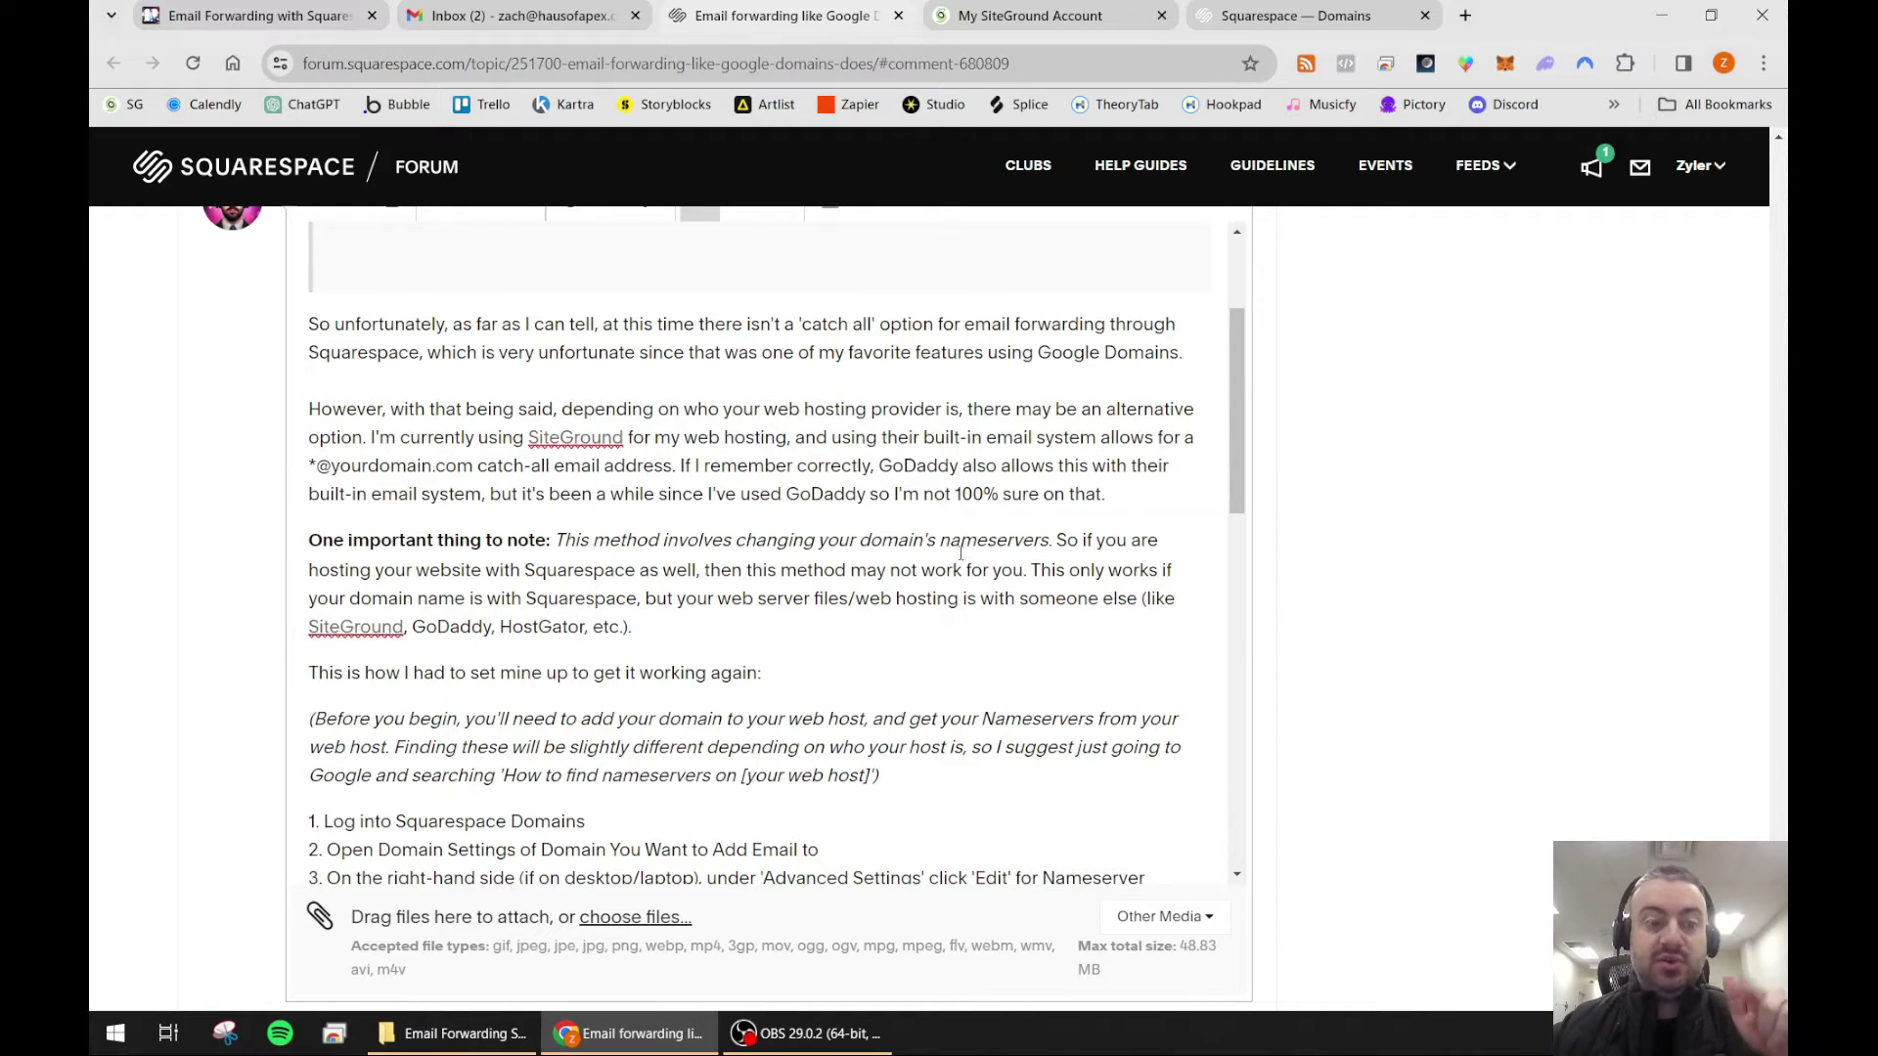
Step: Review the reply's five nameserver steps and the note that settings will be looked up at the web host
scroll(824, 577, "down", 4)
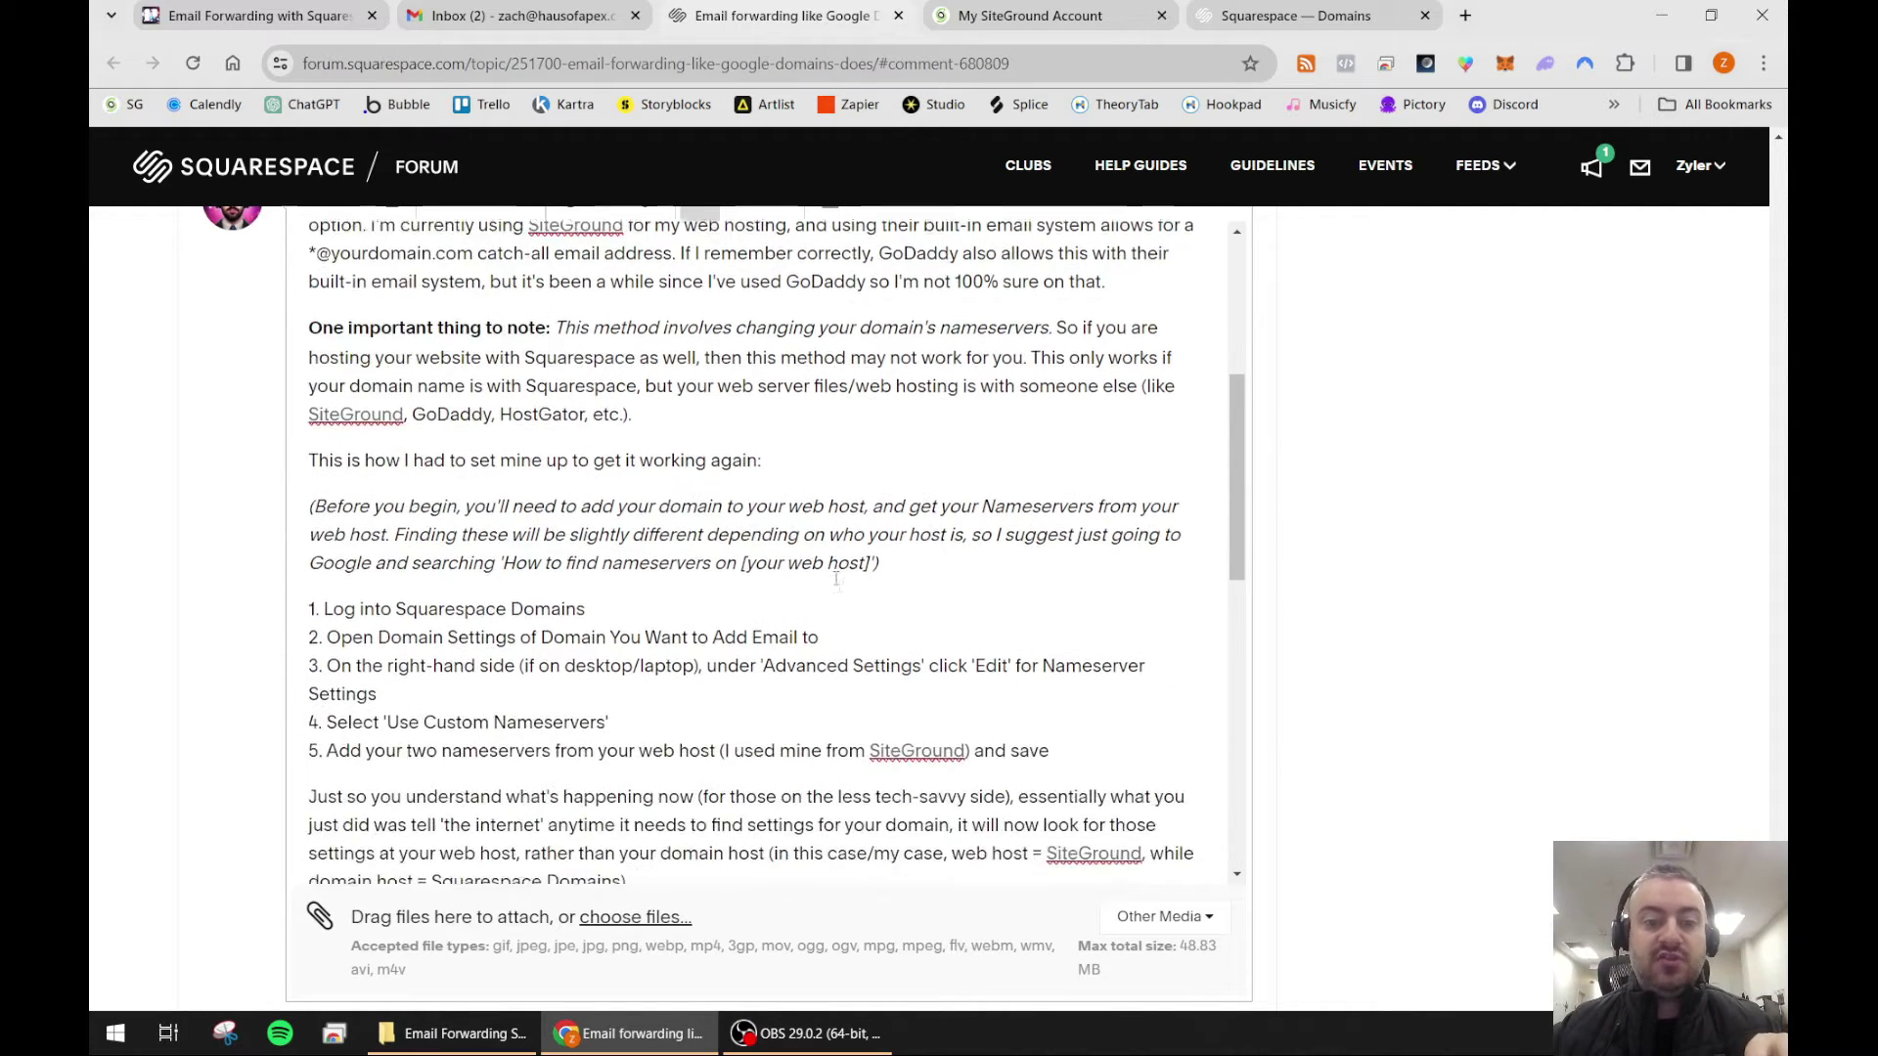
scroll(1095, 583, "up", 2)
scroll(1095, 583, "up", 1)
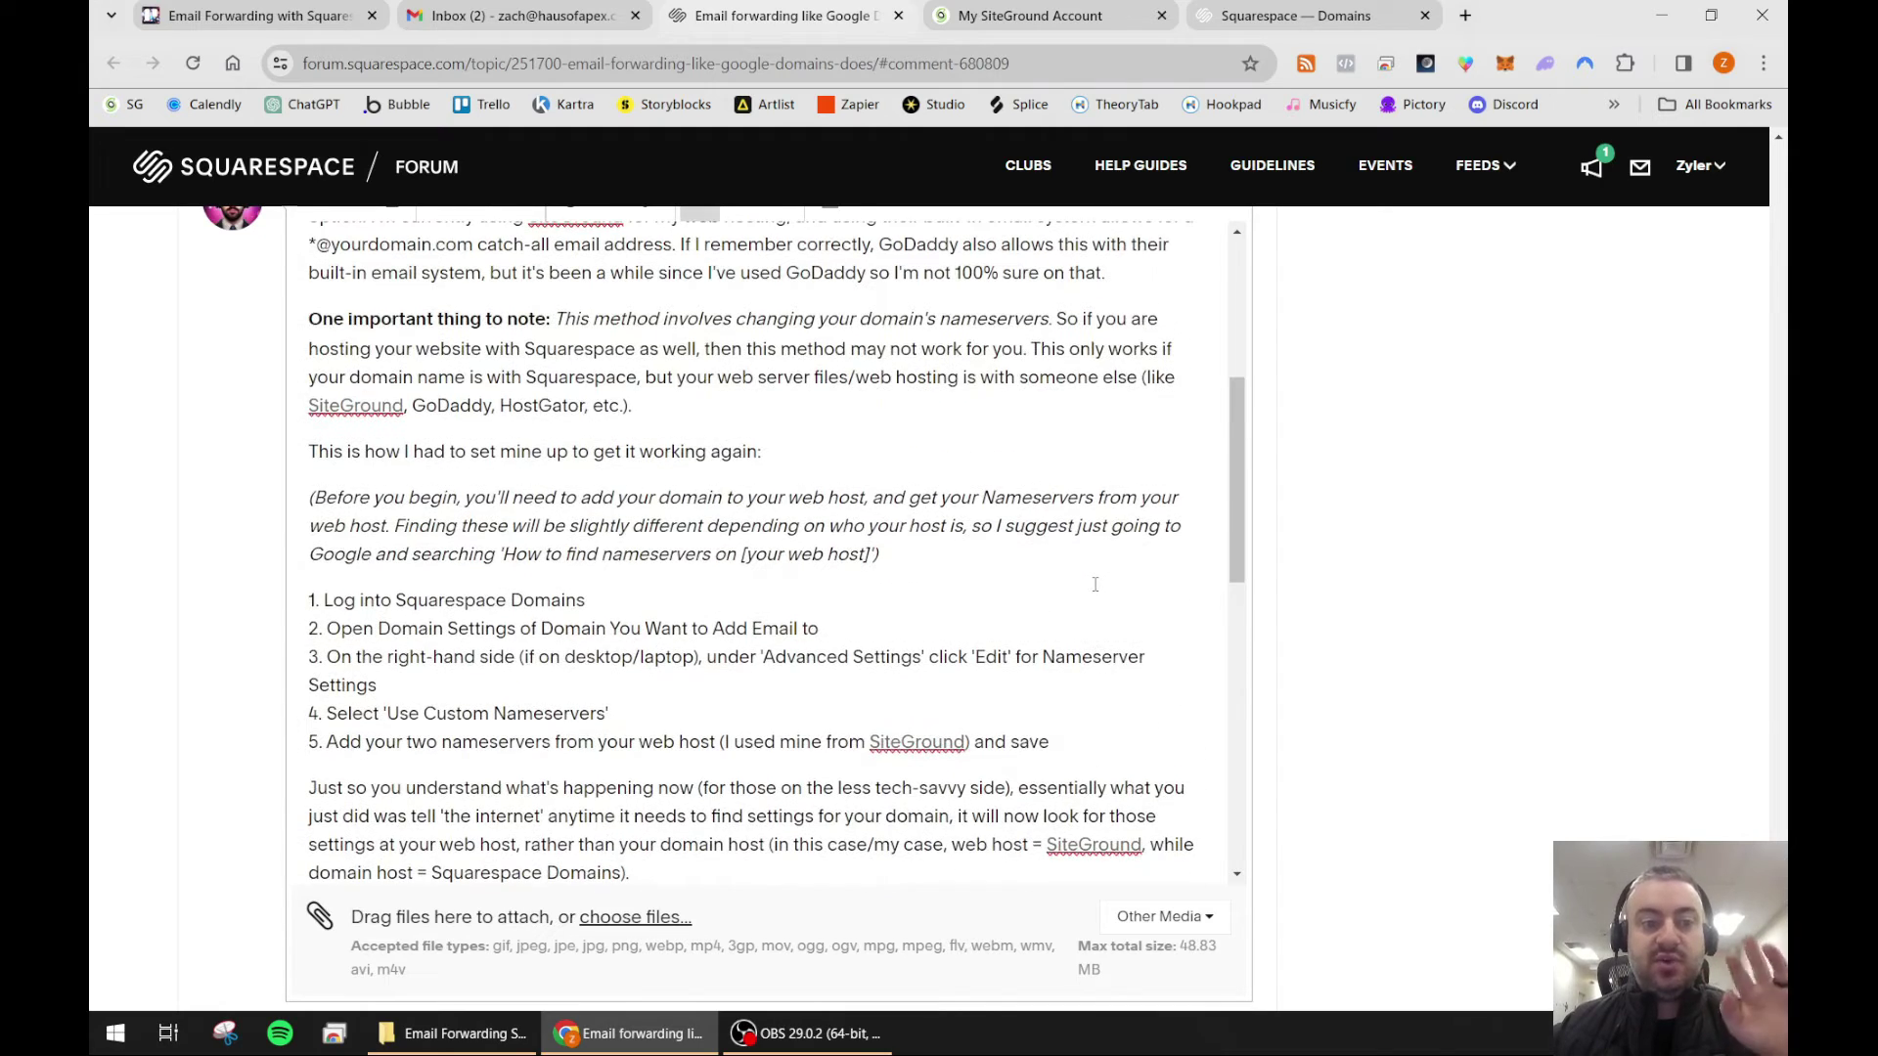
scroll(907, 538, "up", 2)
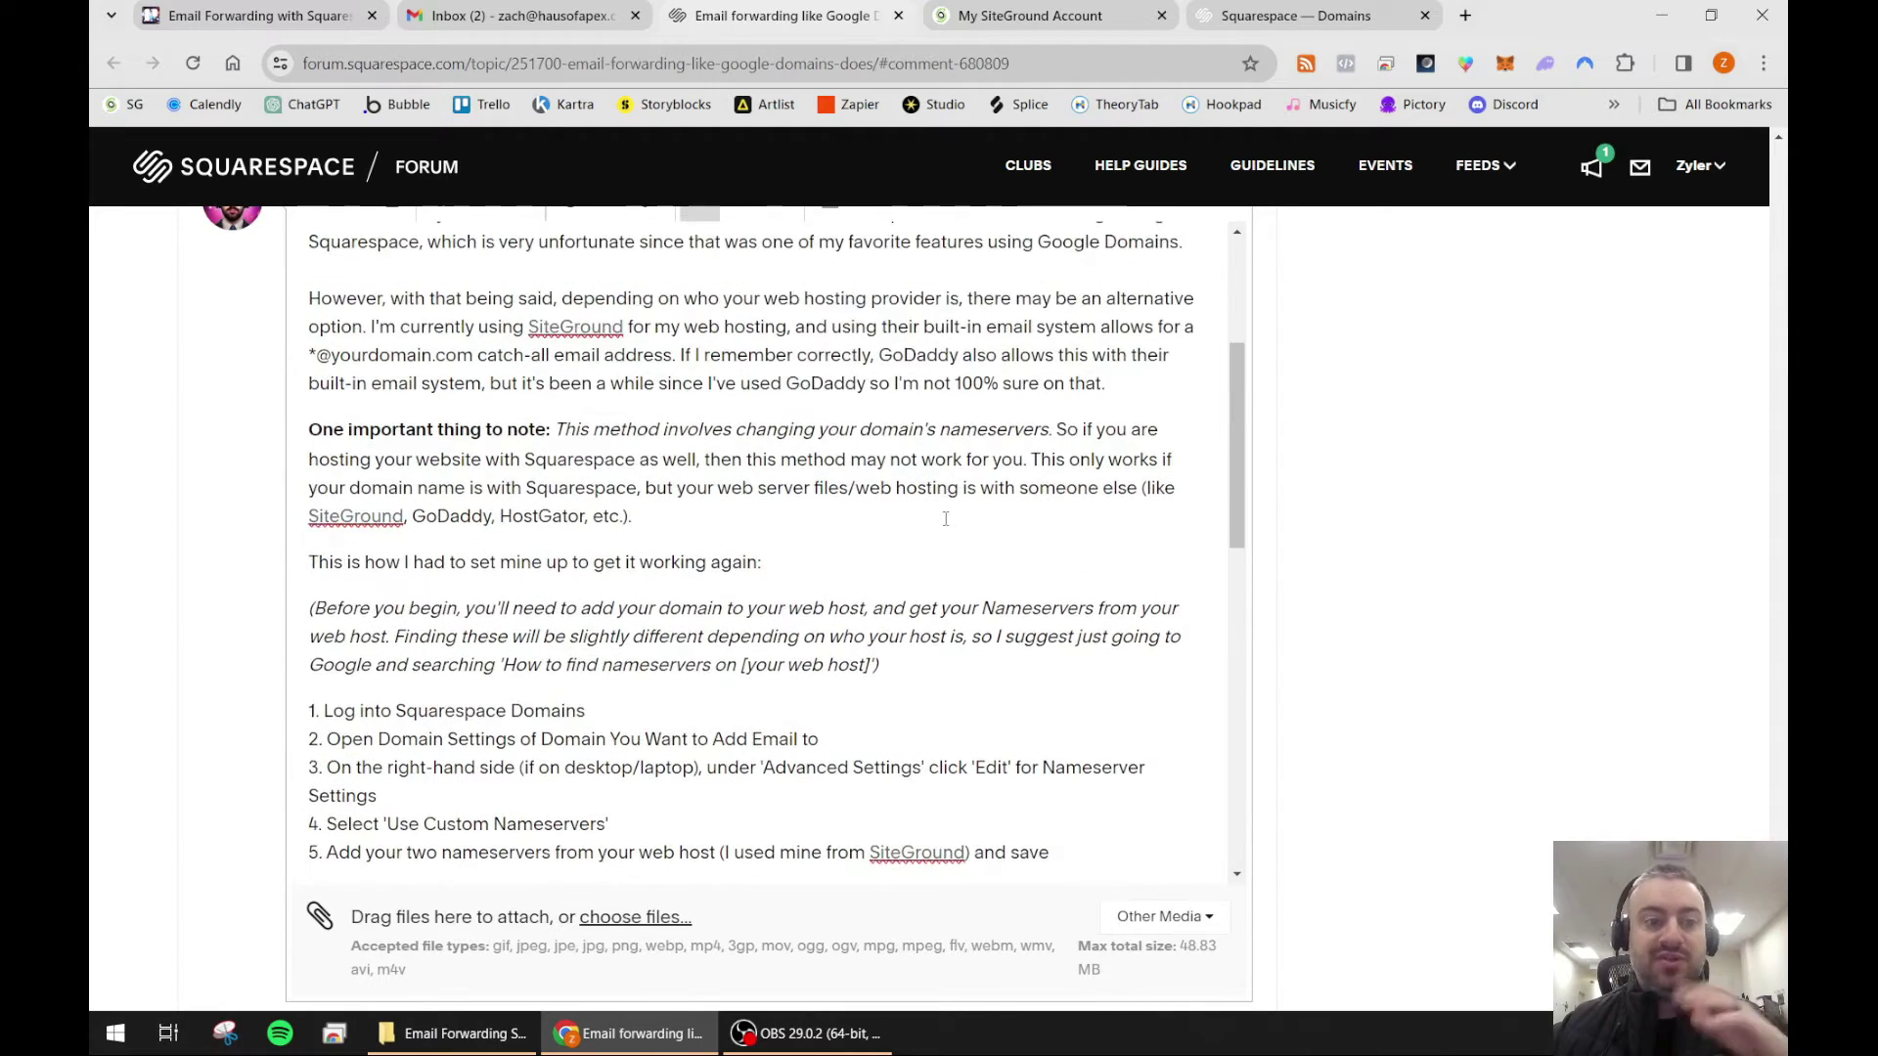
scroll(966, 520, "down", 4)
scroll(966, 521, "down", 6)
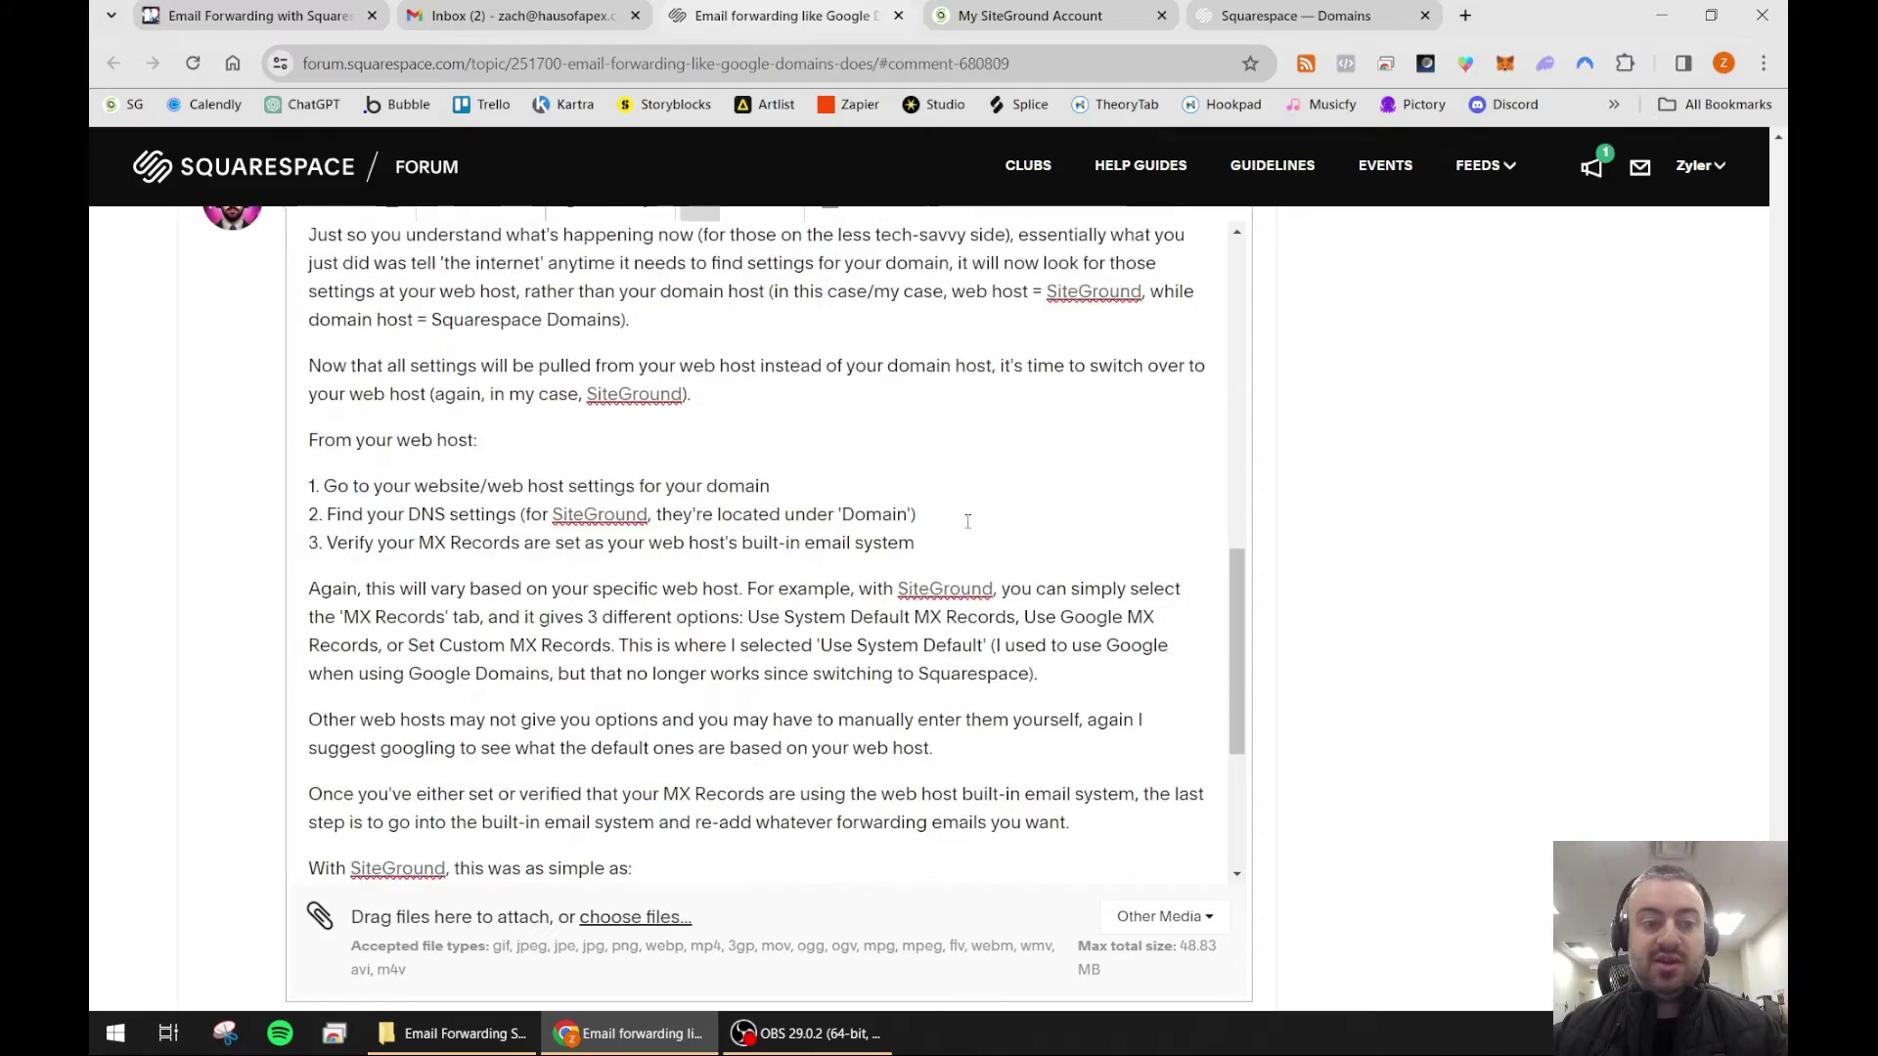
scroll(966, 514, "up", 7)
scroll(965, 514, "up", 3)
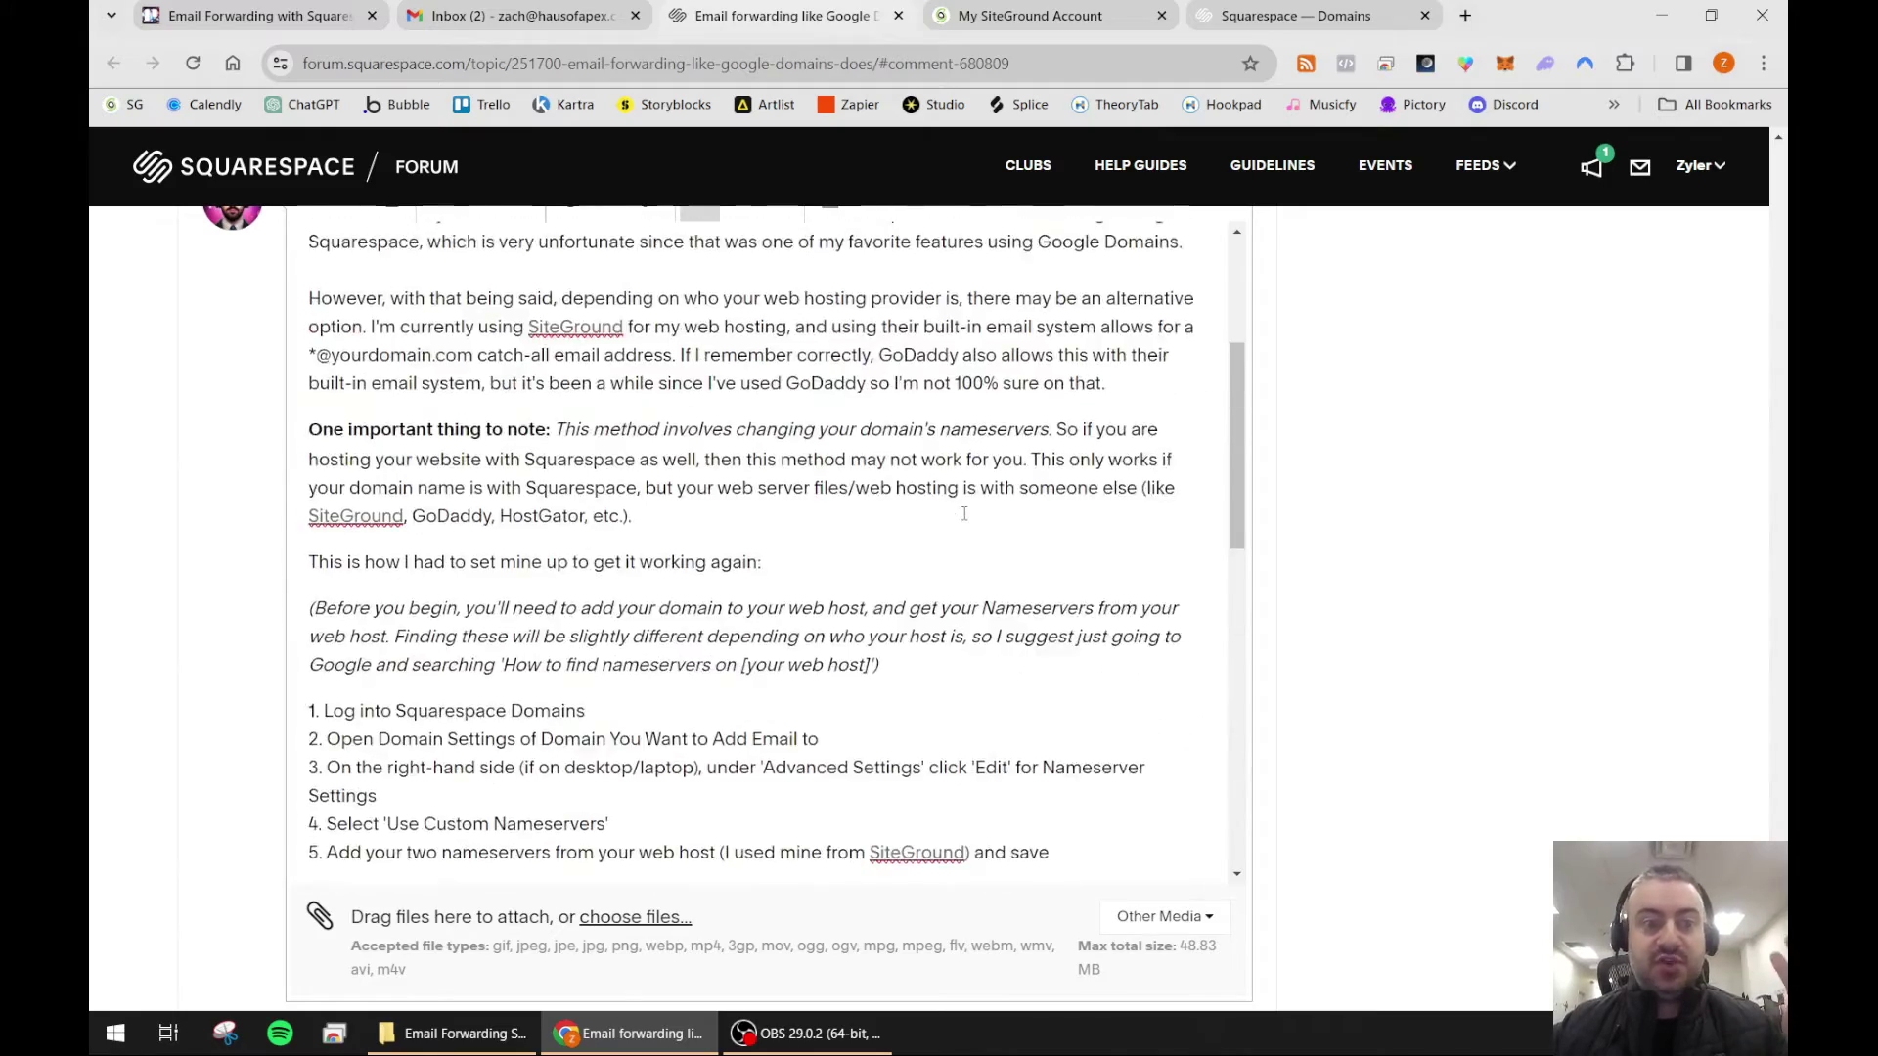
scroll(964, 514, "down", 1)
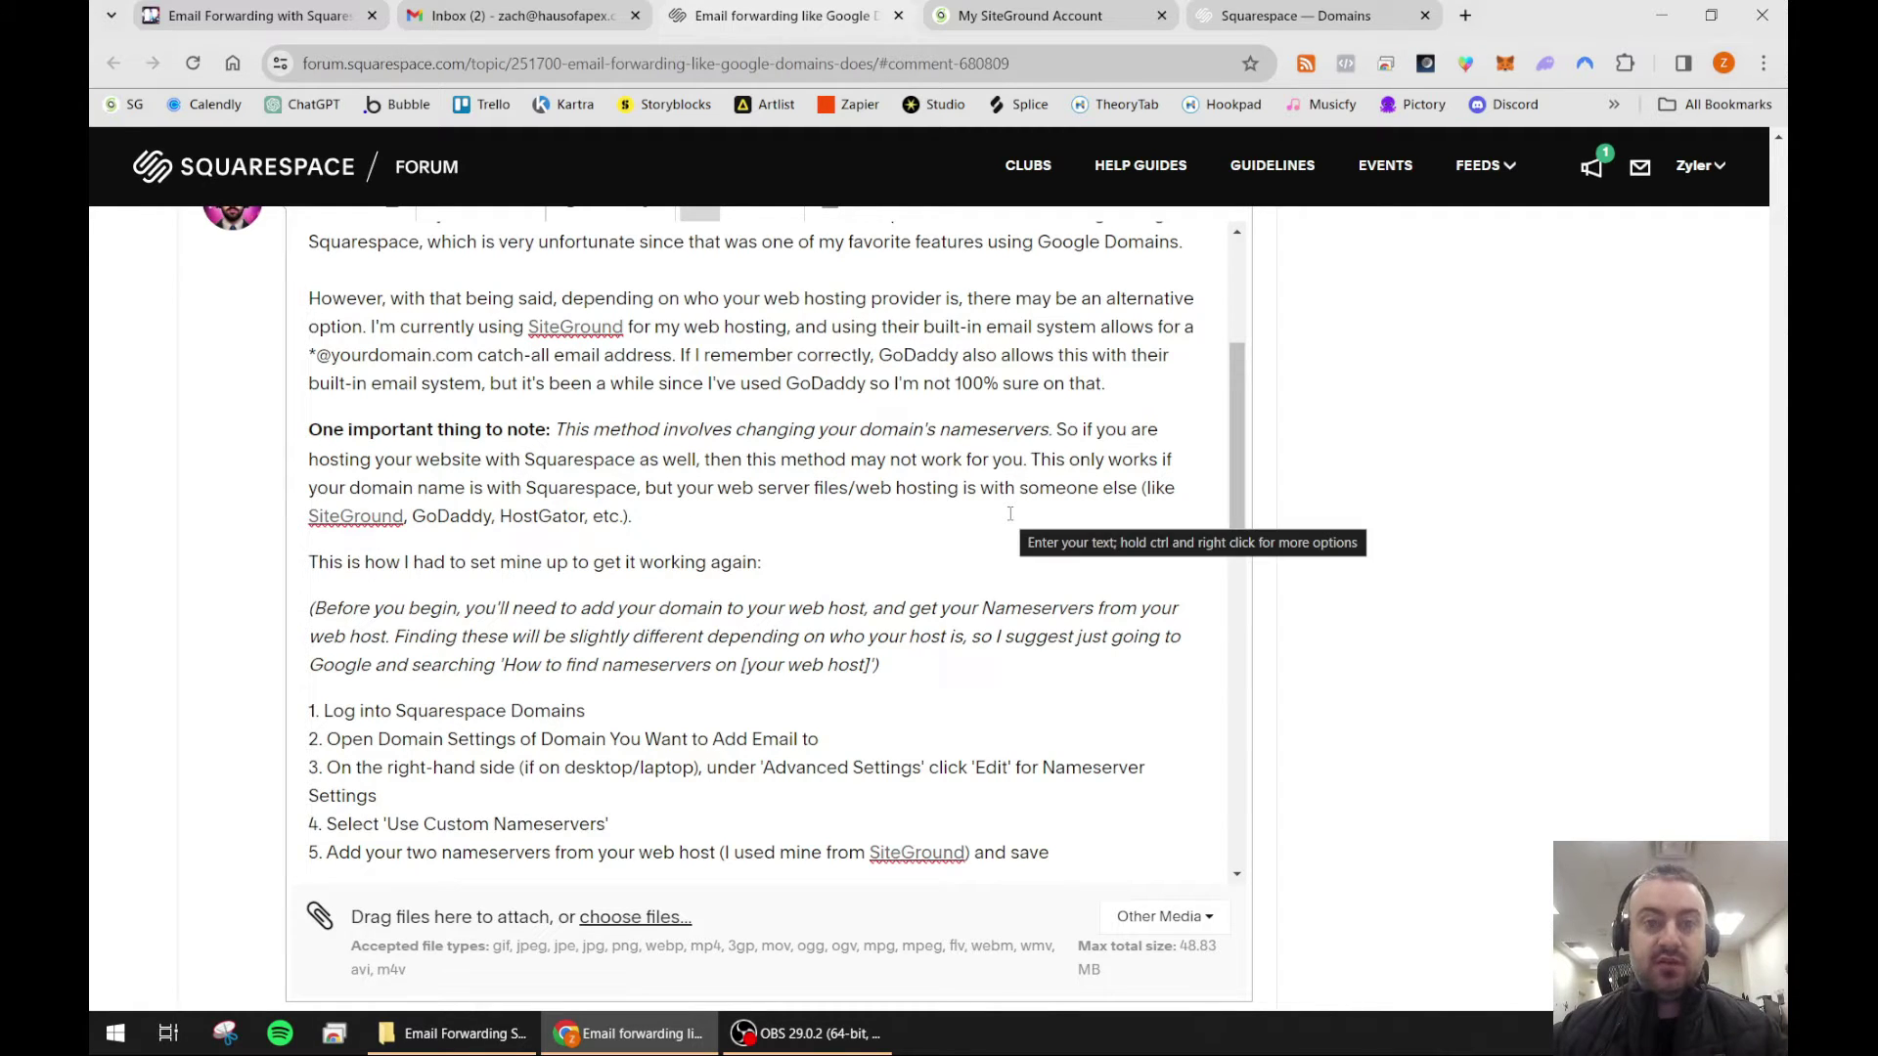
scroll(880, 496, "down", 1)
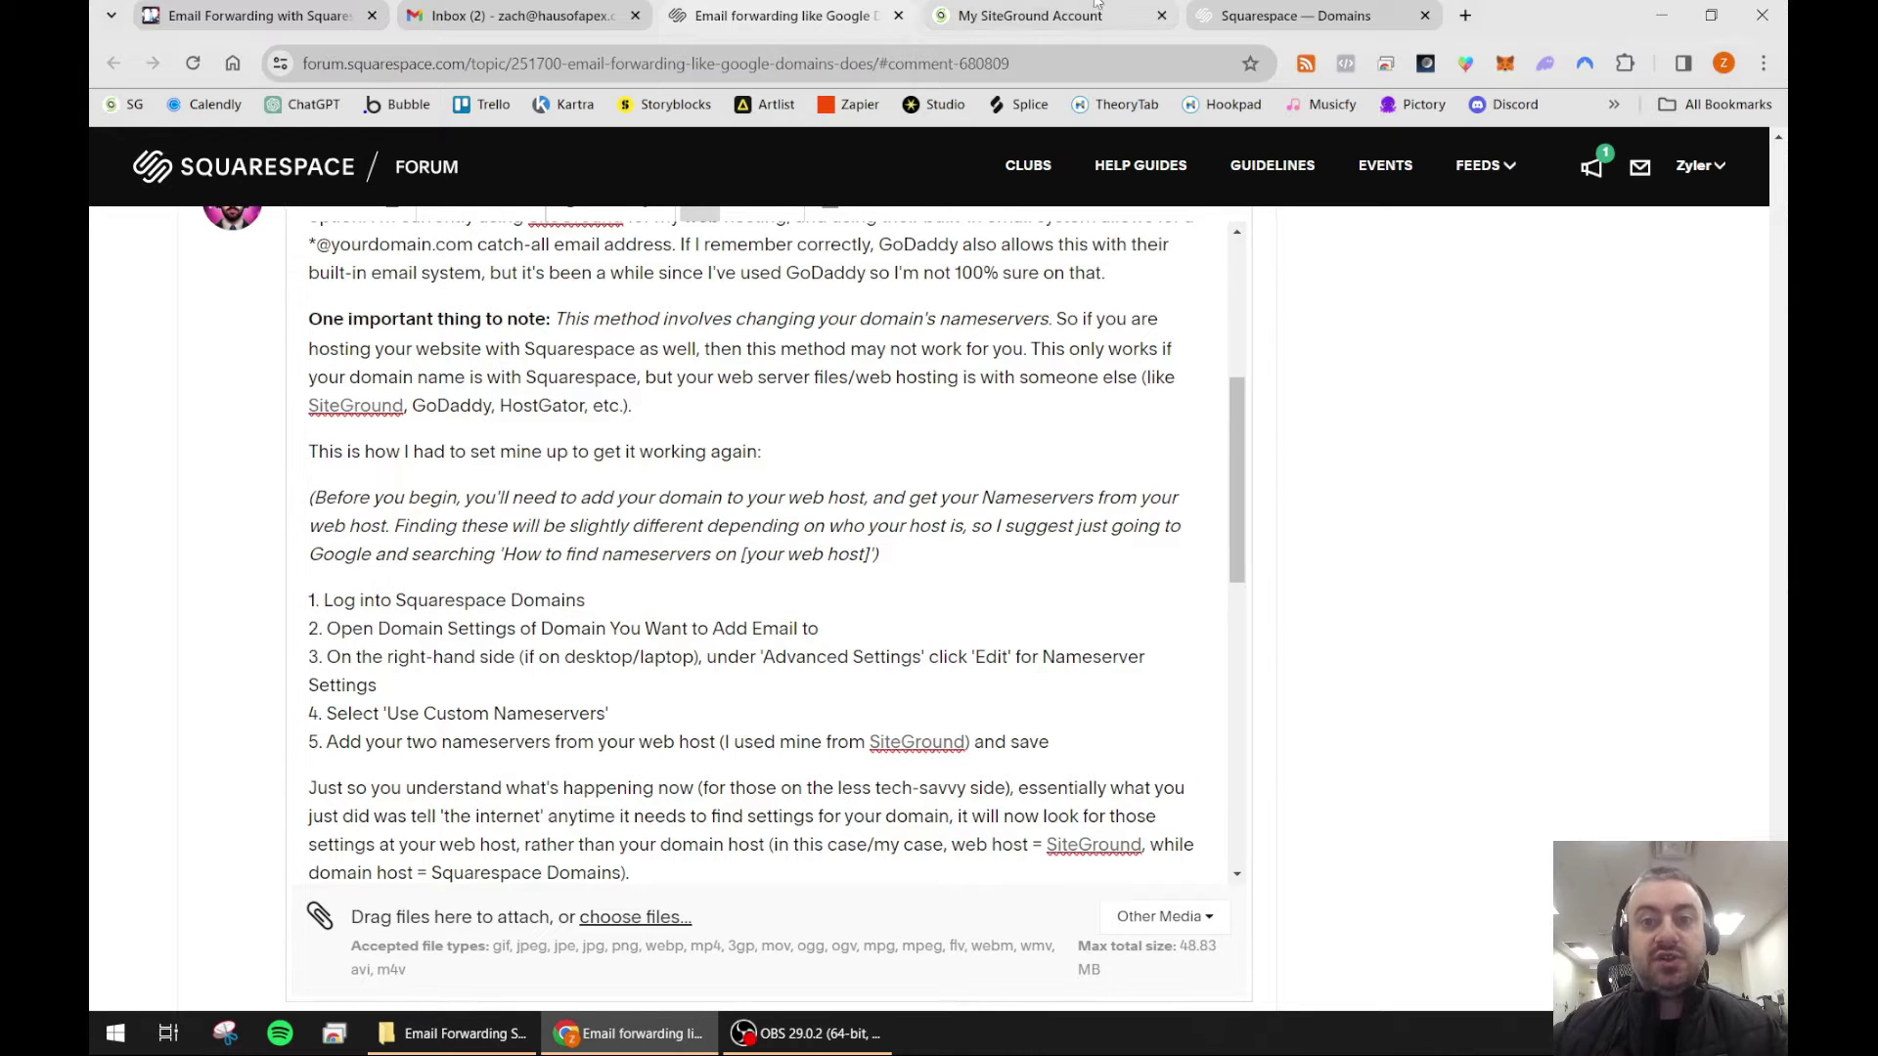
Step: Start adding a new SiteGround website on the Apex Haus Personal plan
left_click(1037, 18)
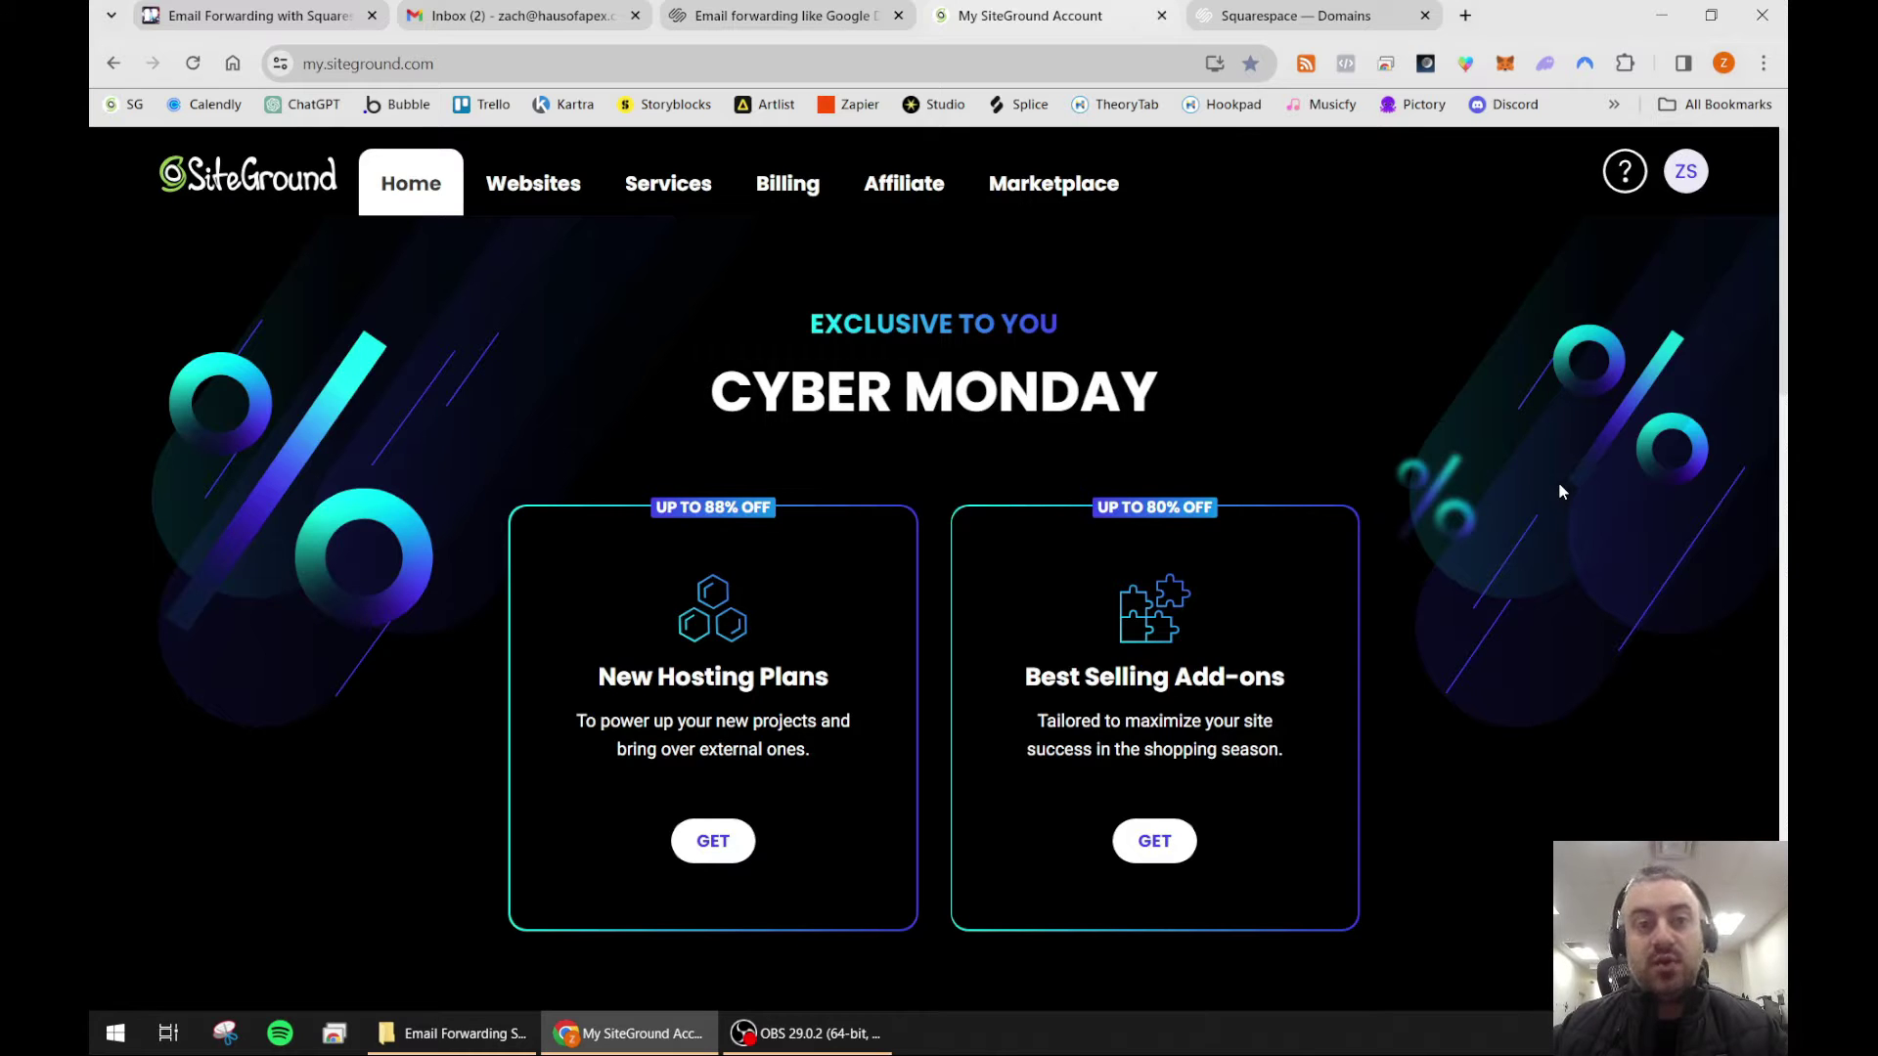
left_click(533, 184)
left_click(1574, 256)
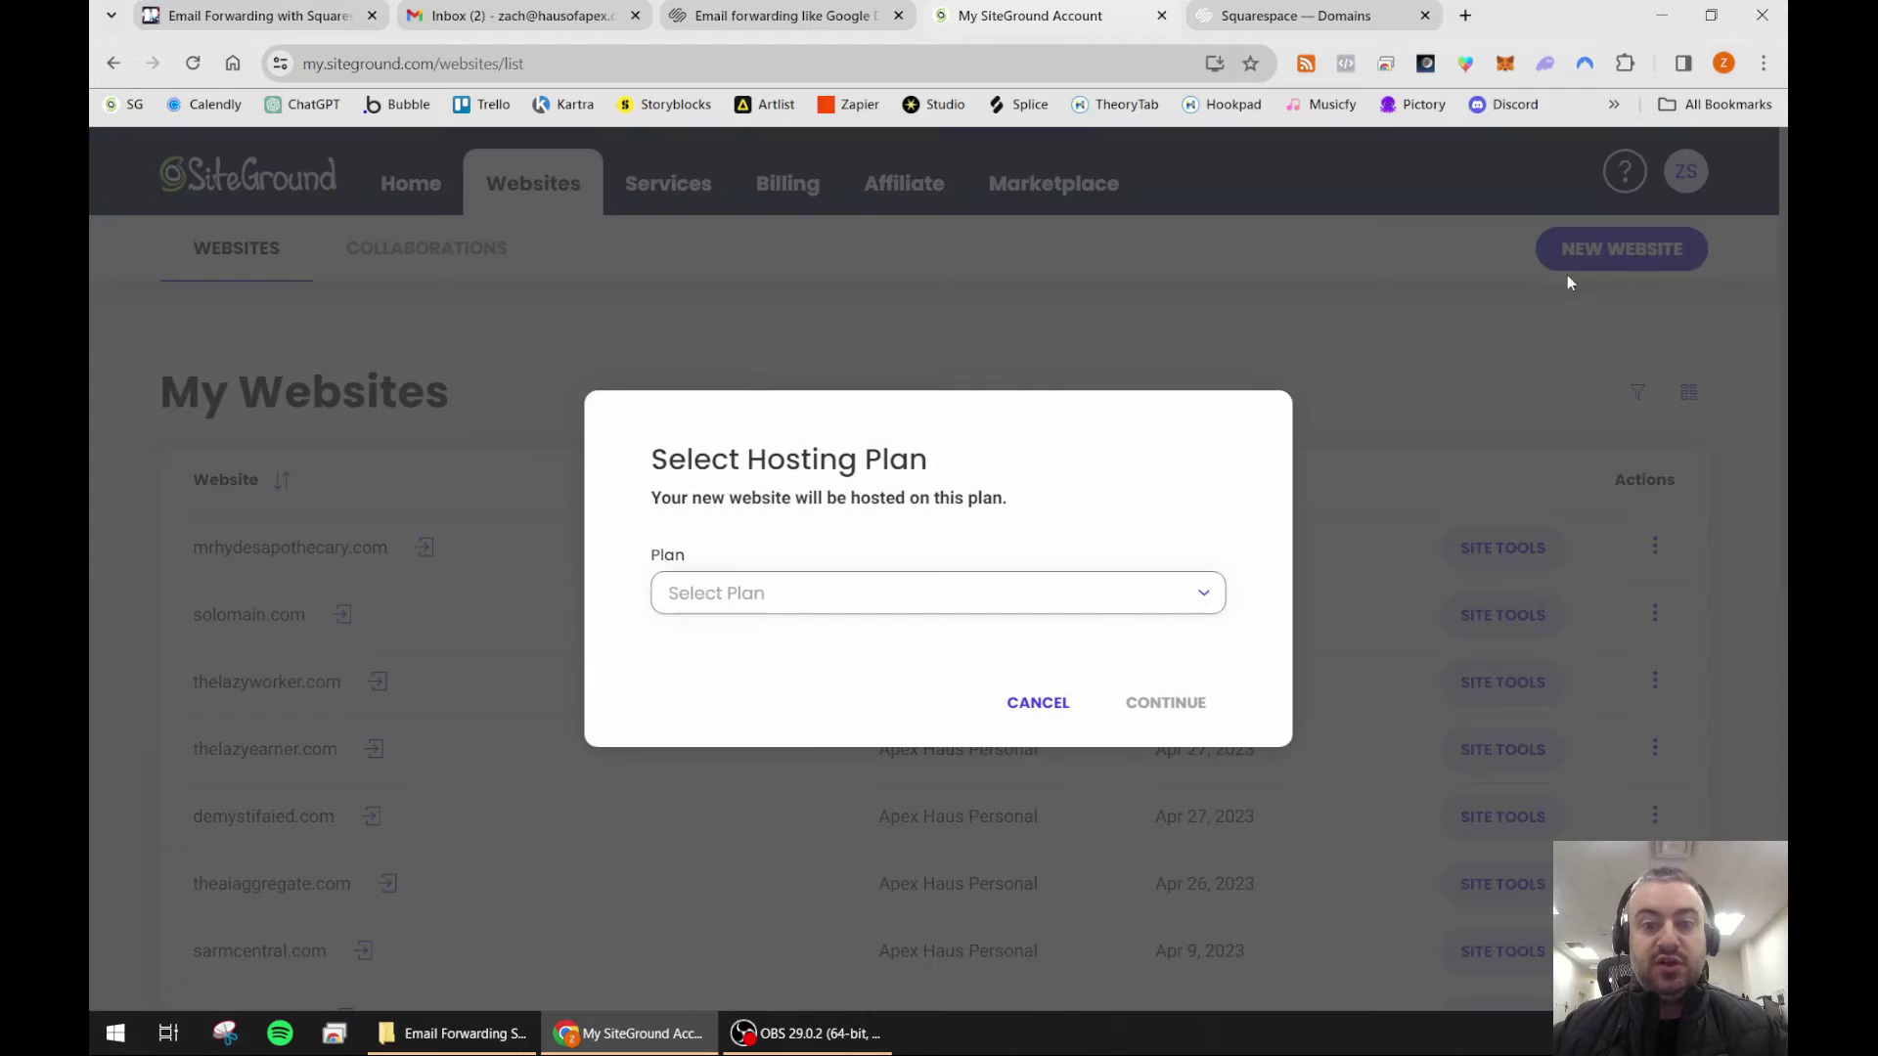
left_click(721, 594)
left_click(826, 645)
left_click(1194, 706)
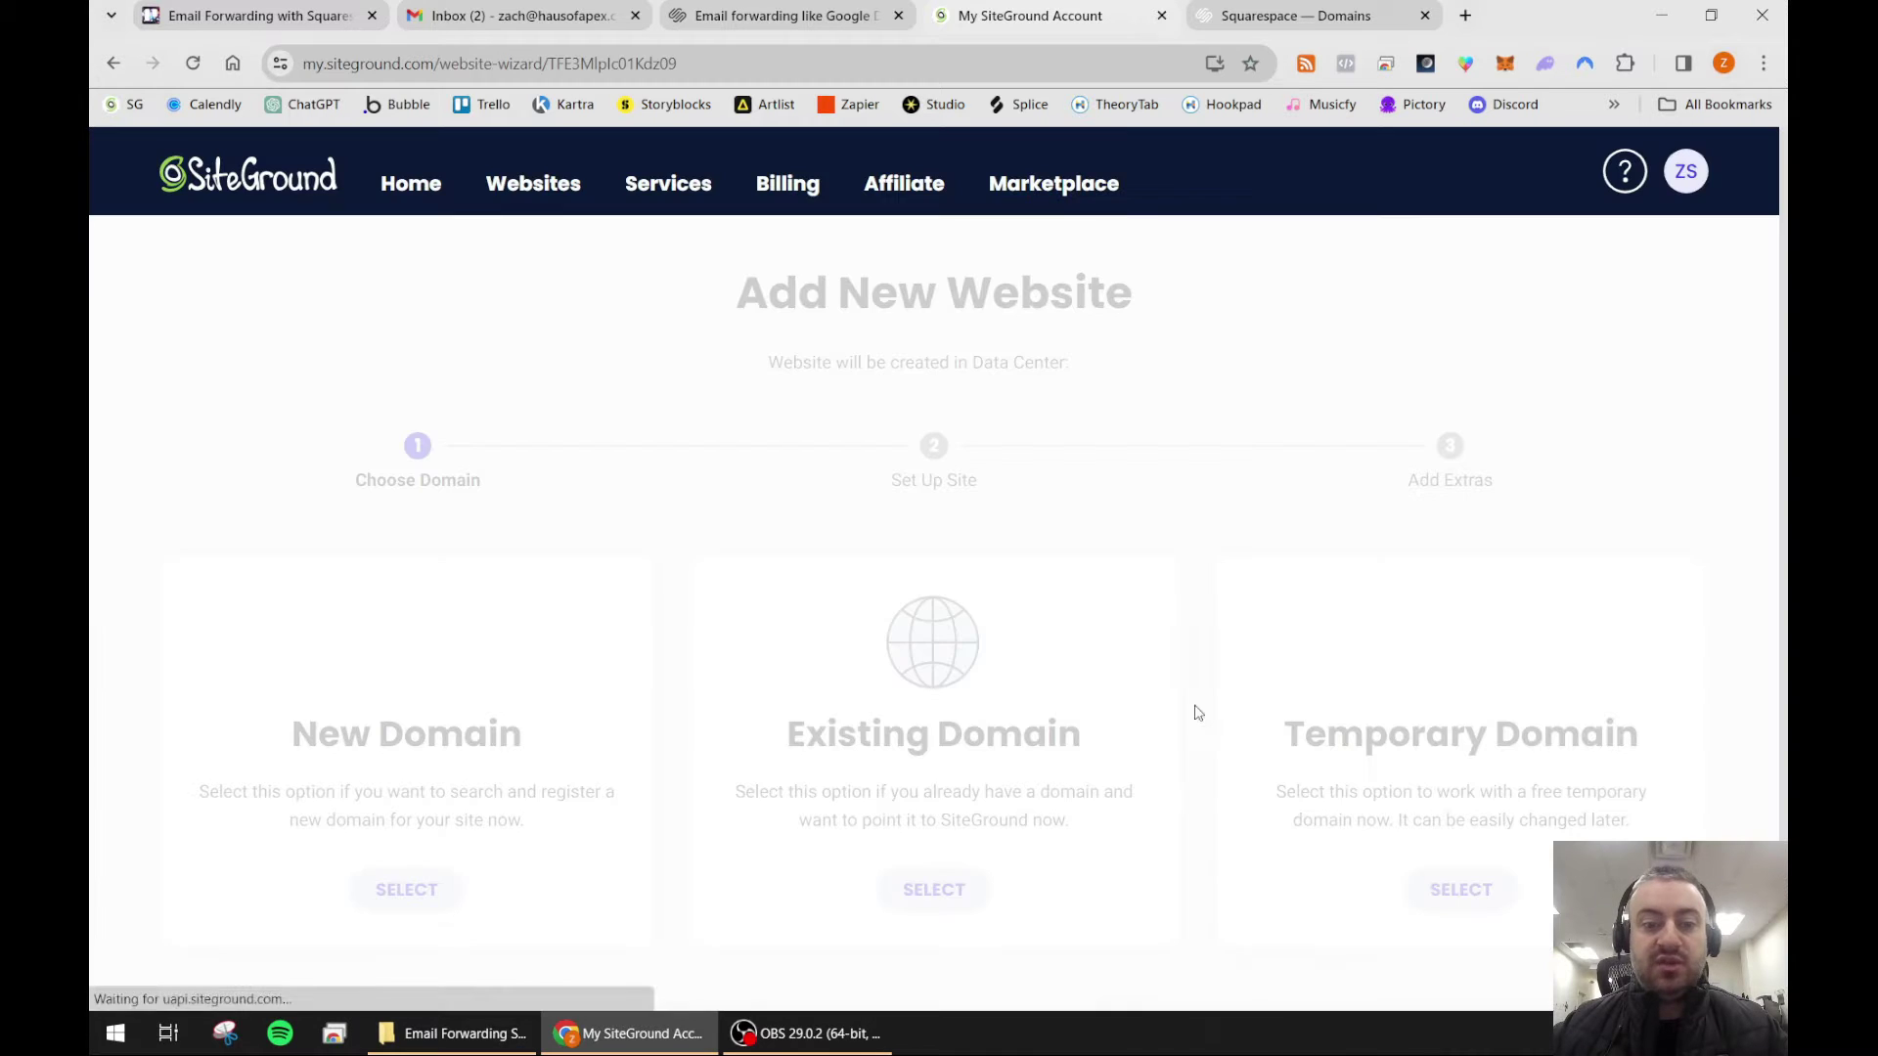
Step: Enter 'mrhdyesapothecary.com' as an existing domain, clear it, and go back to My Websites
scroll(939, 783, "down", 1)
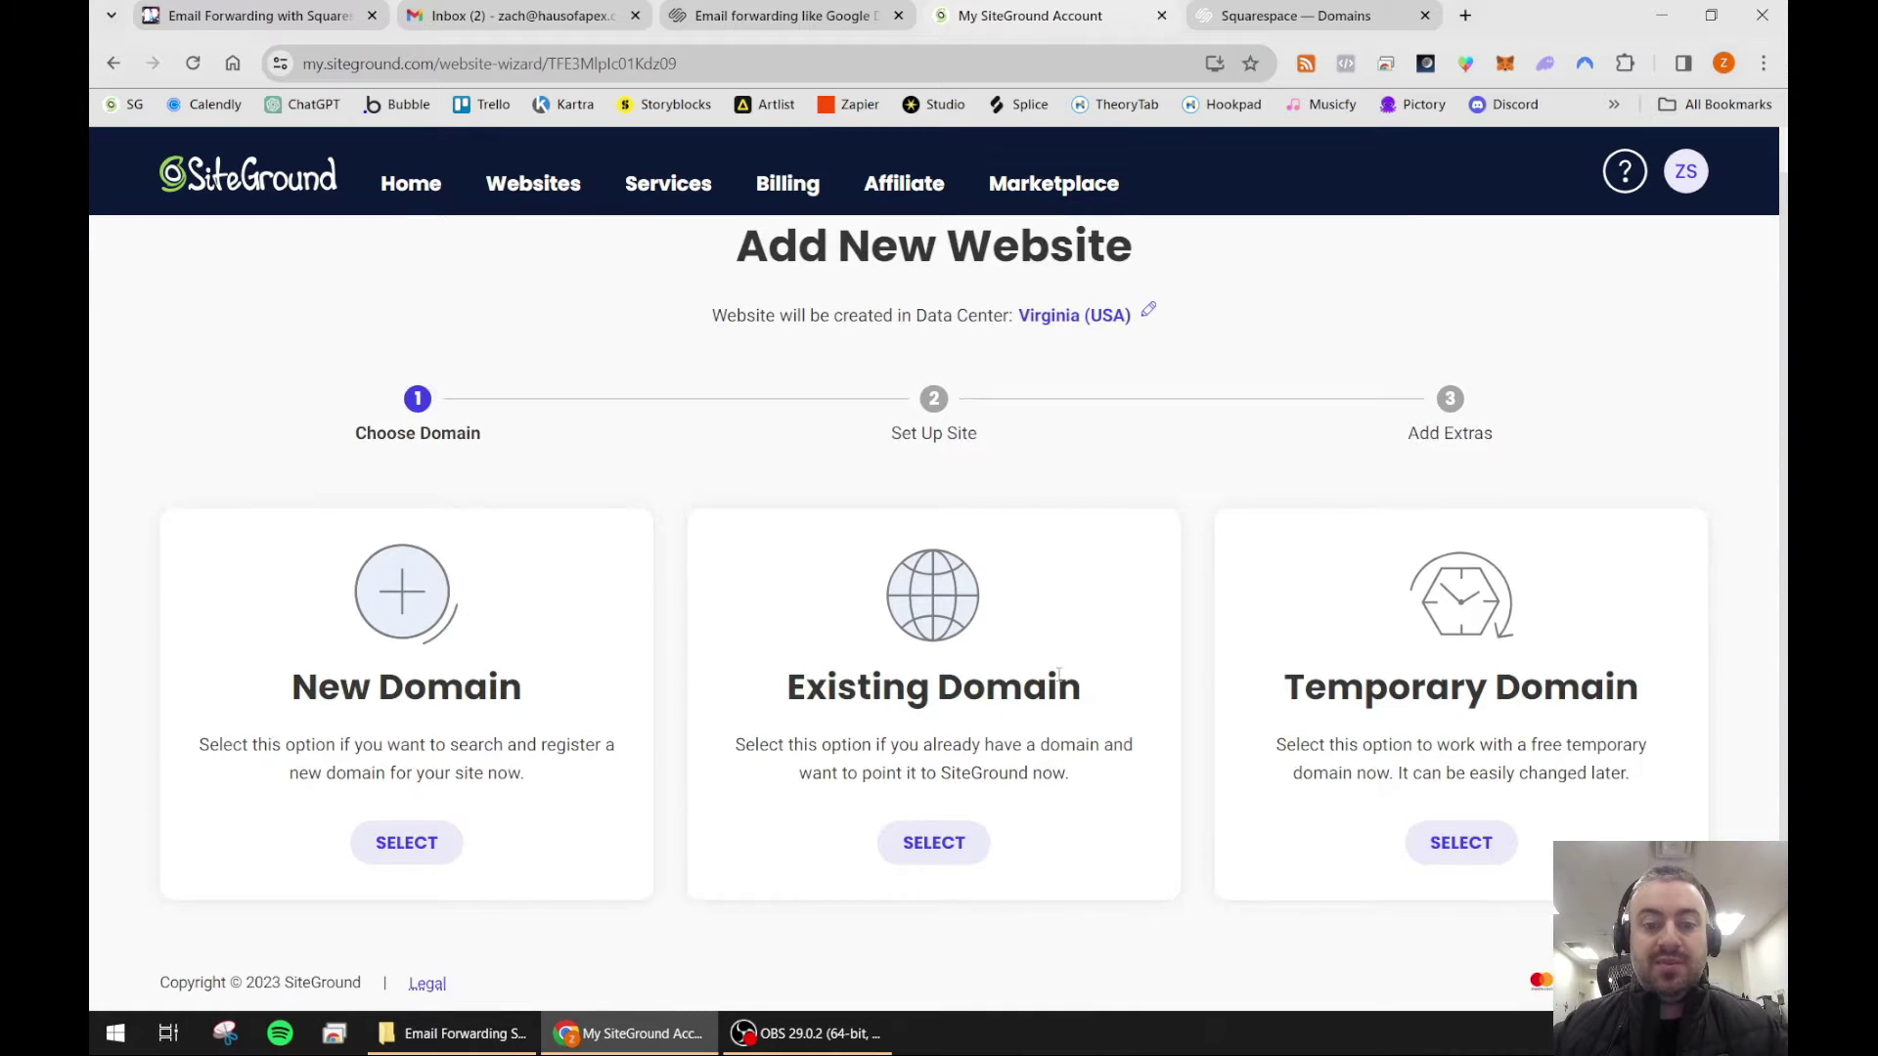
left_click(938, 861)
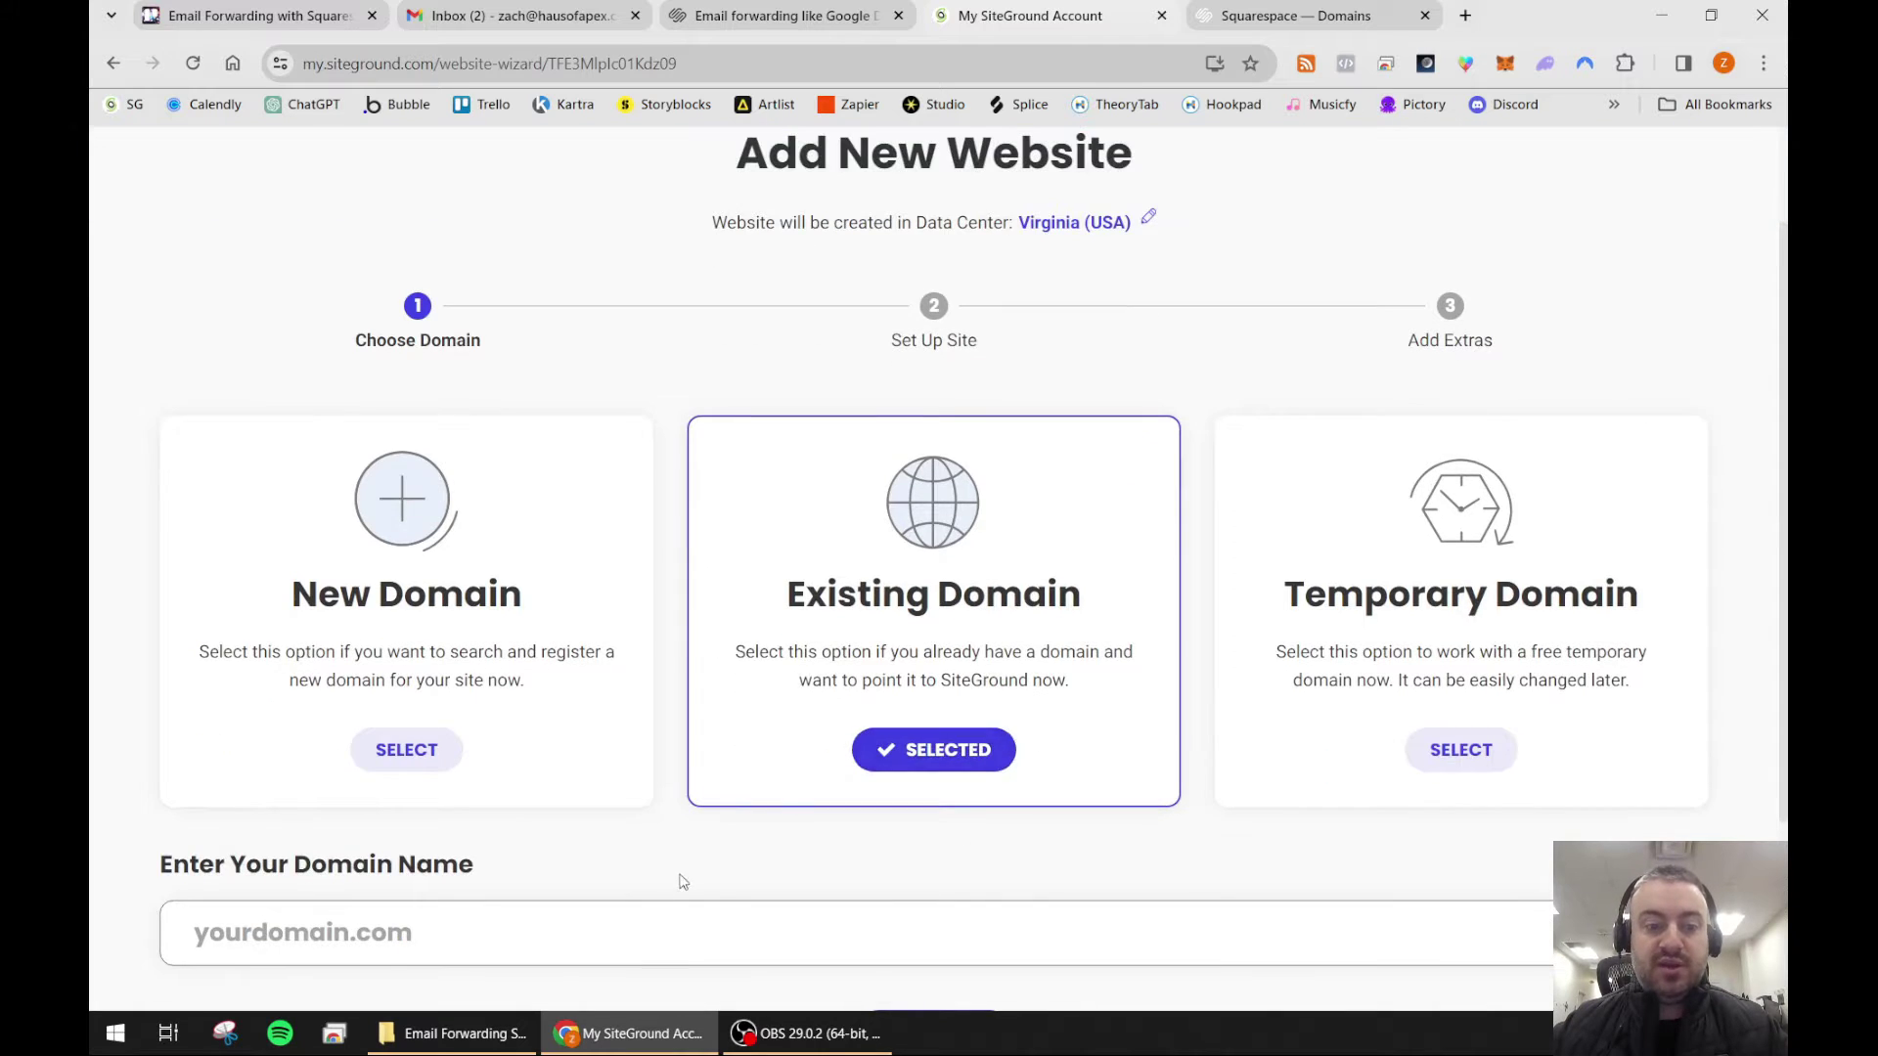
left_click(630, 704)
type("mrh")
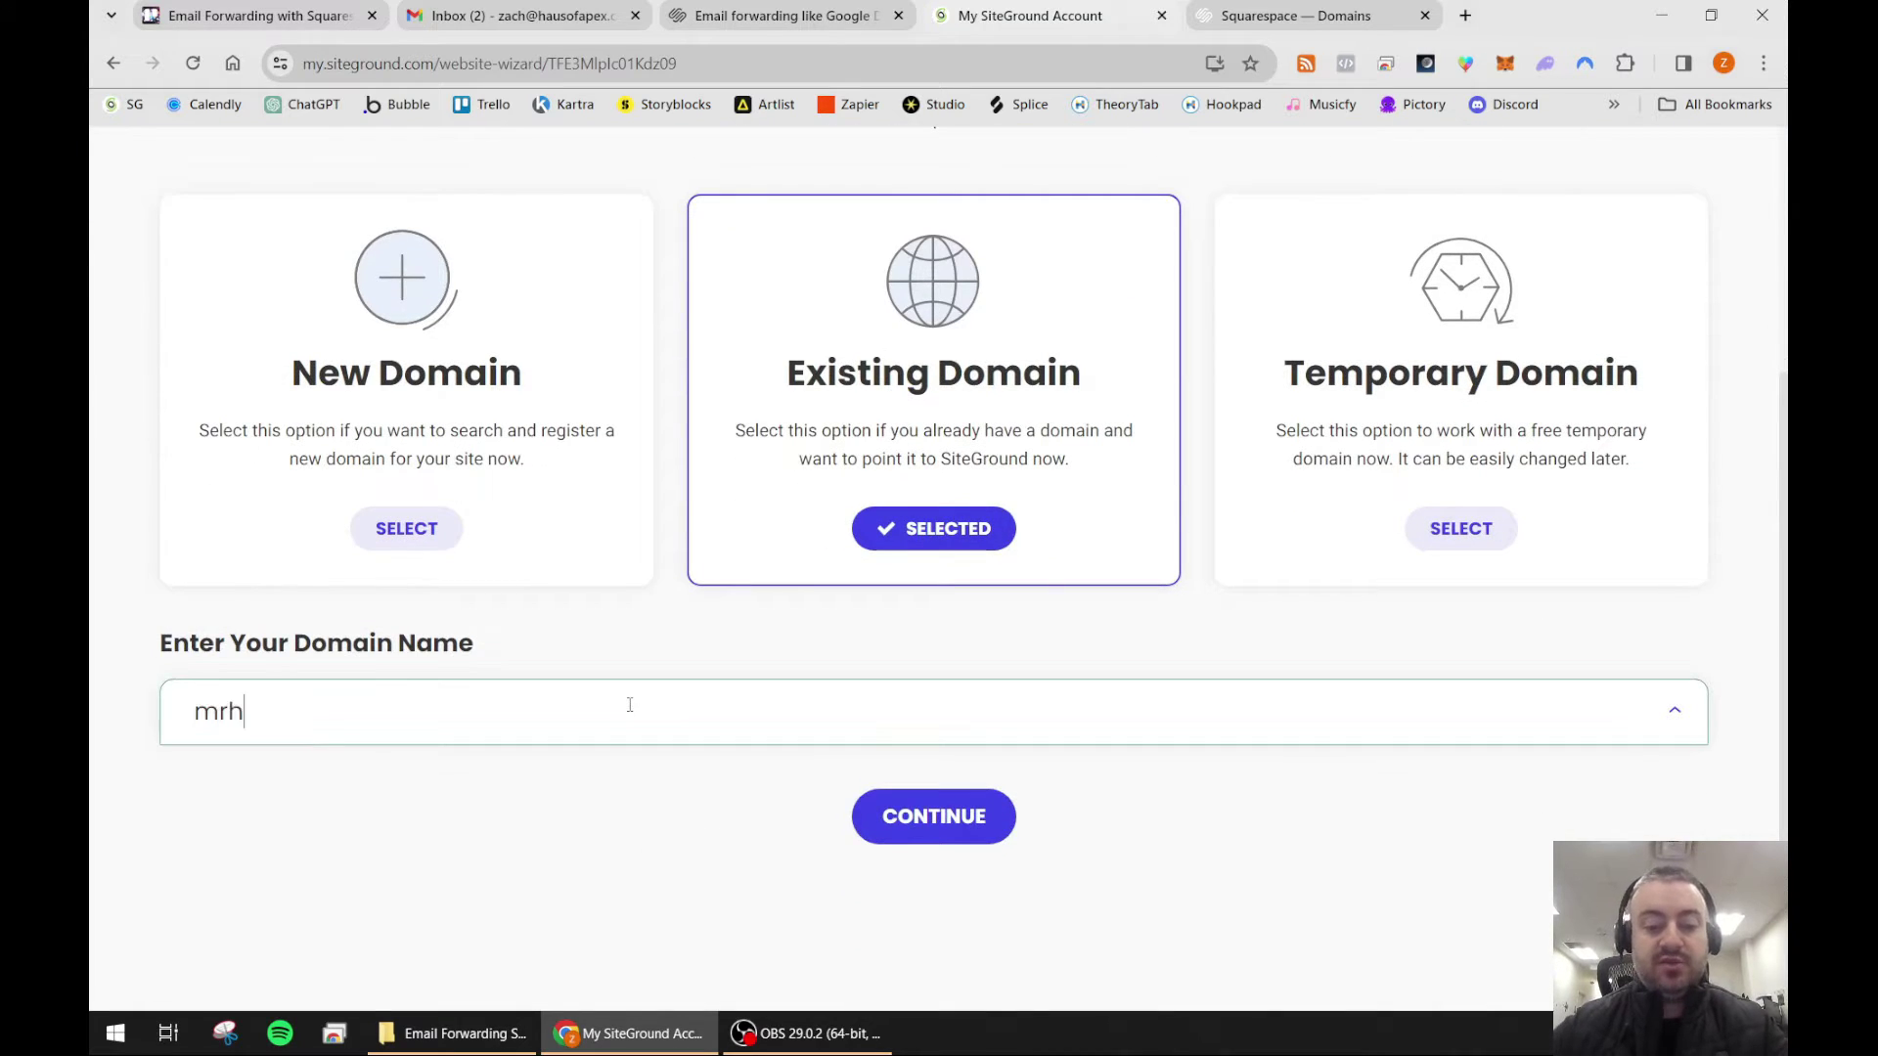
type("dyesapothecary.com")
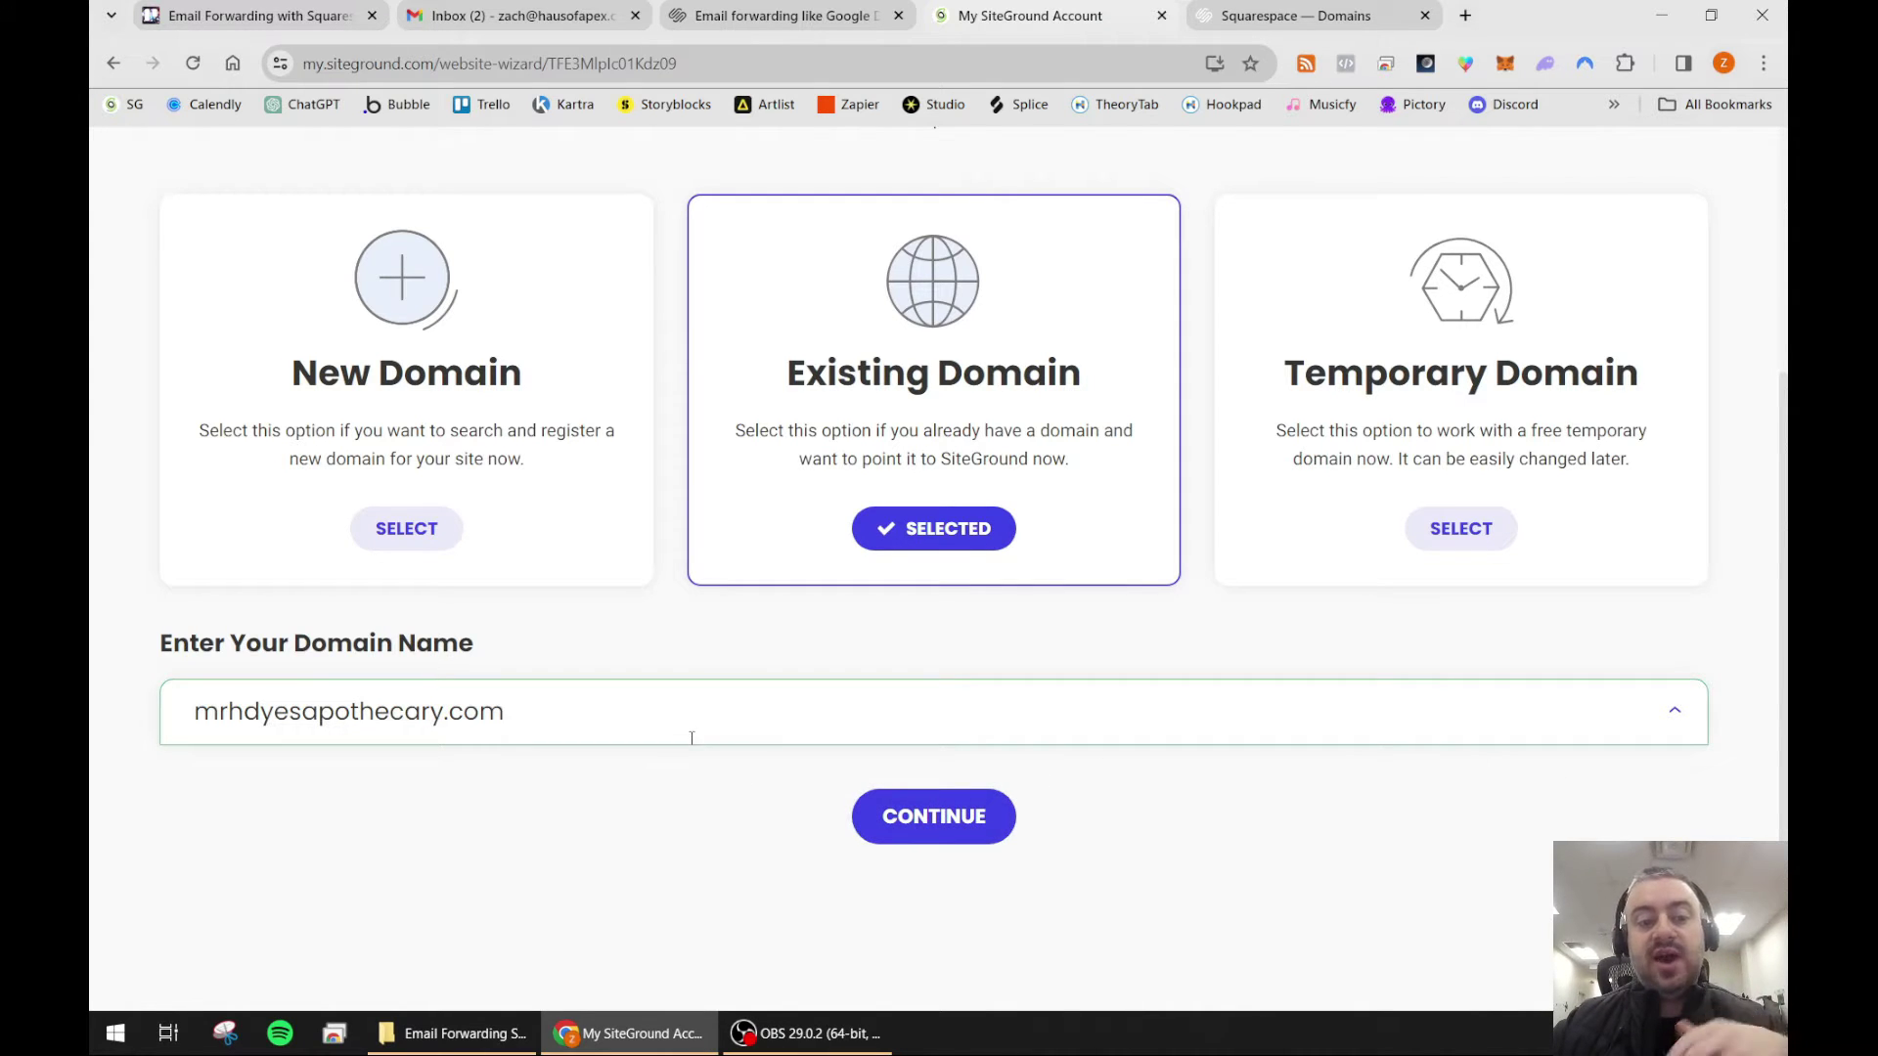
key("ctrl+a")
key("BackSpace")
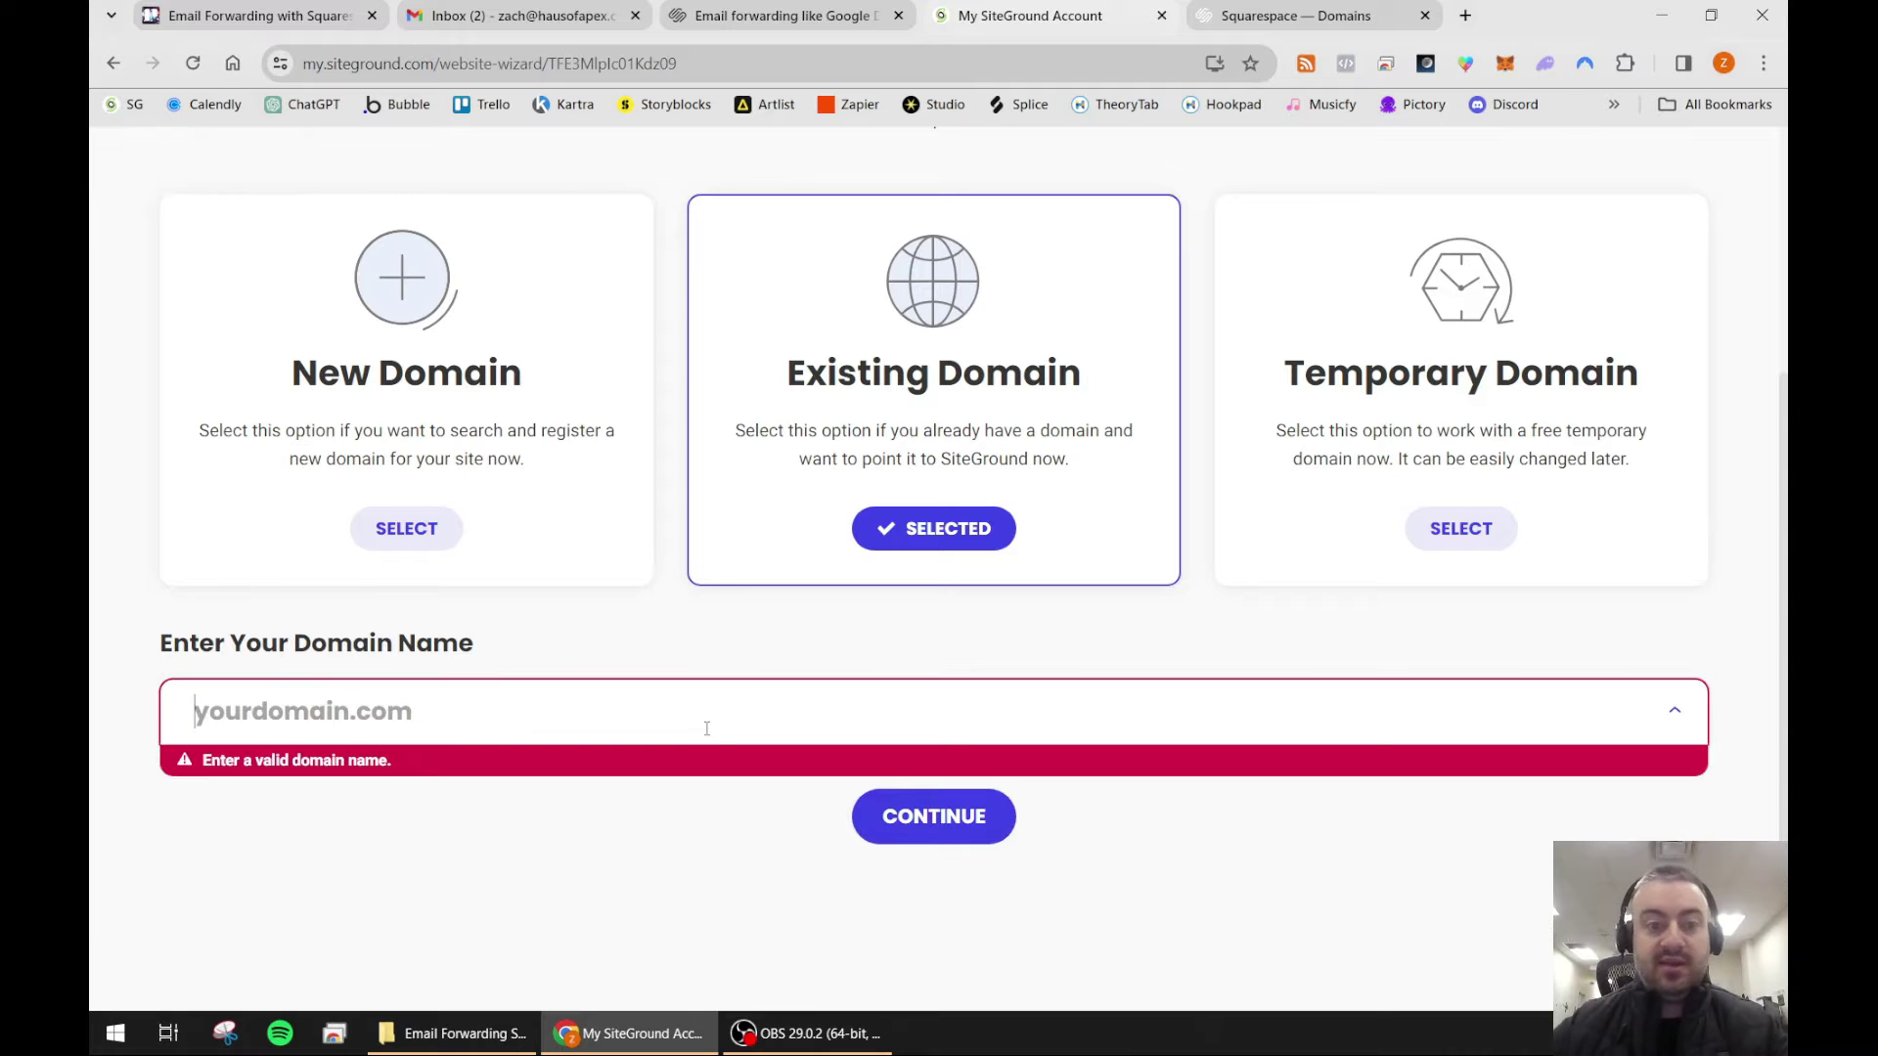
scroll(707, 729, "up", 3)
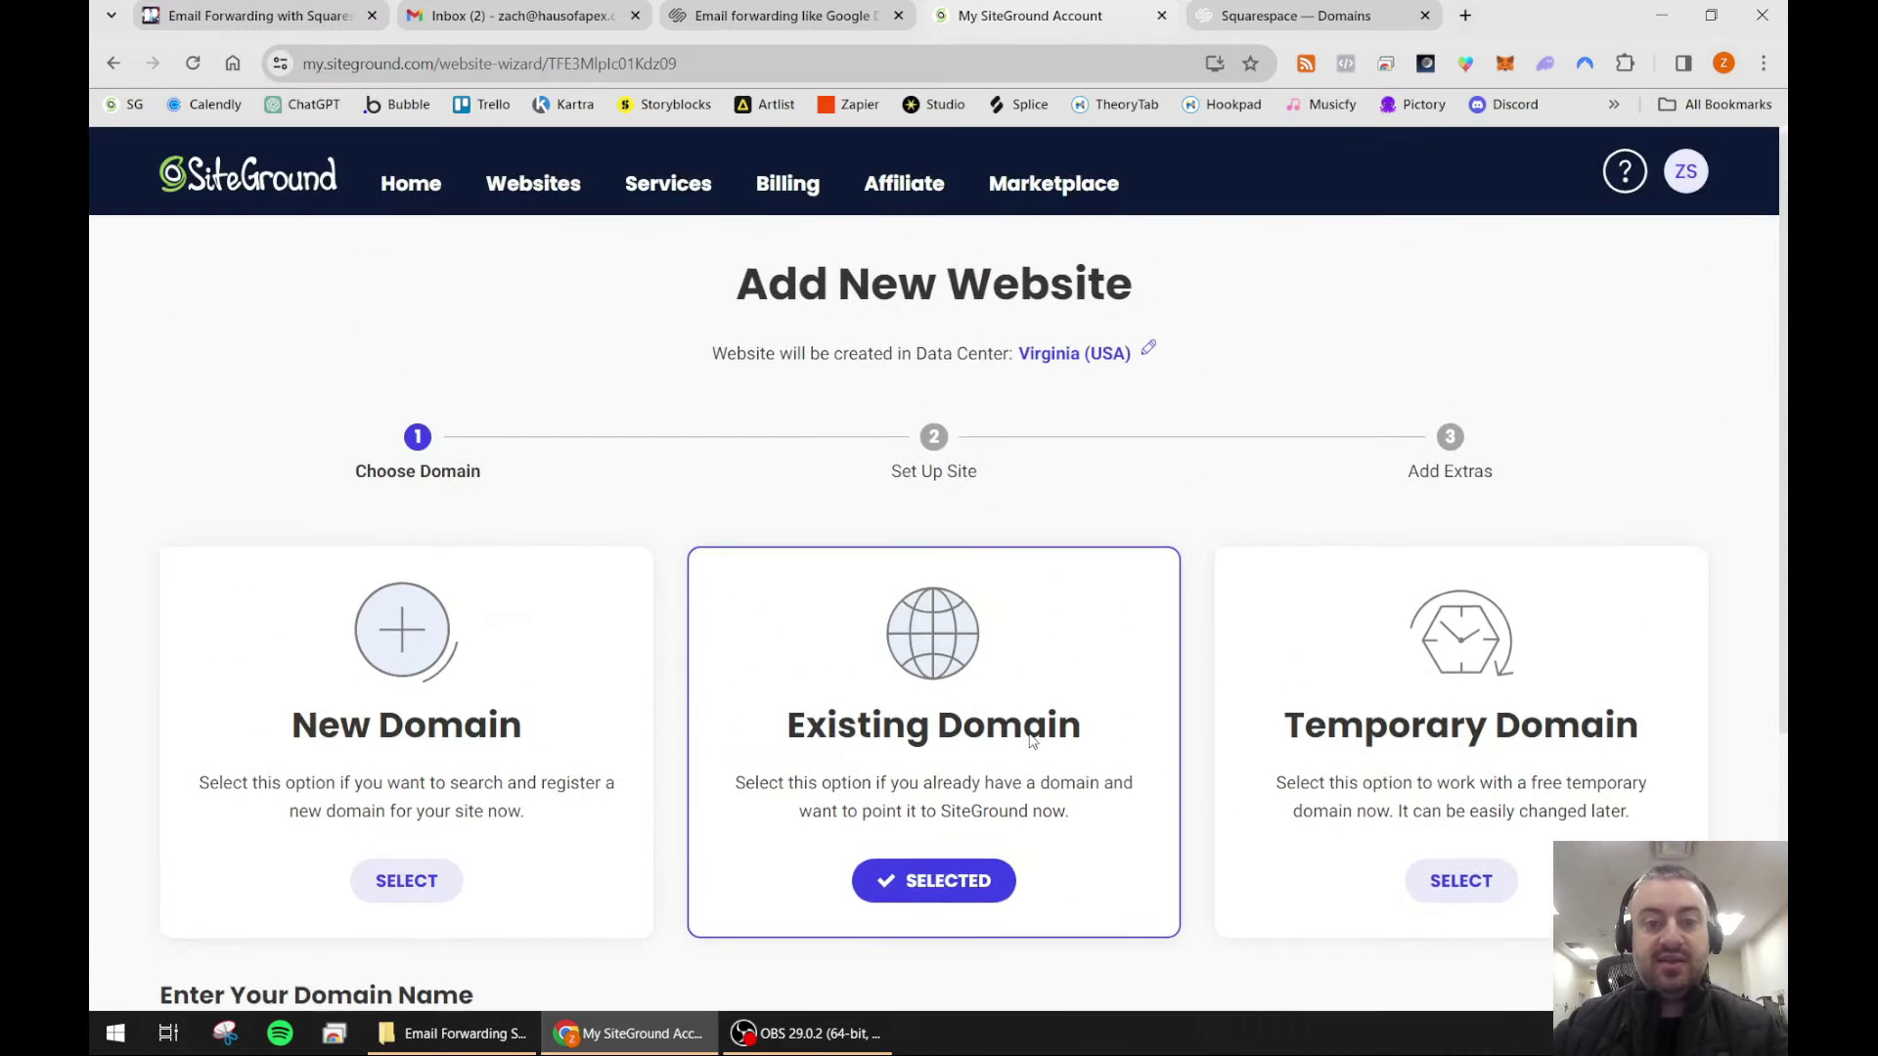
left_click(575, 176)
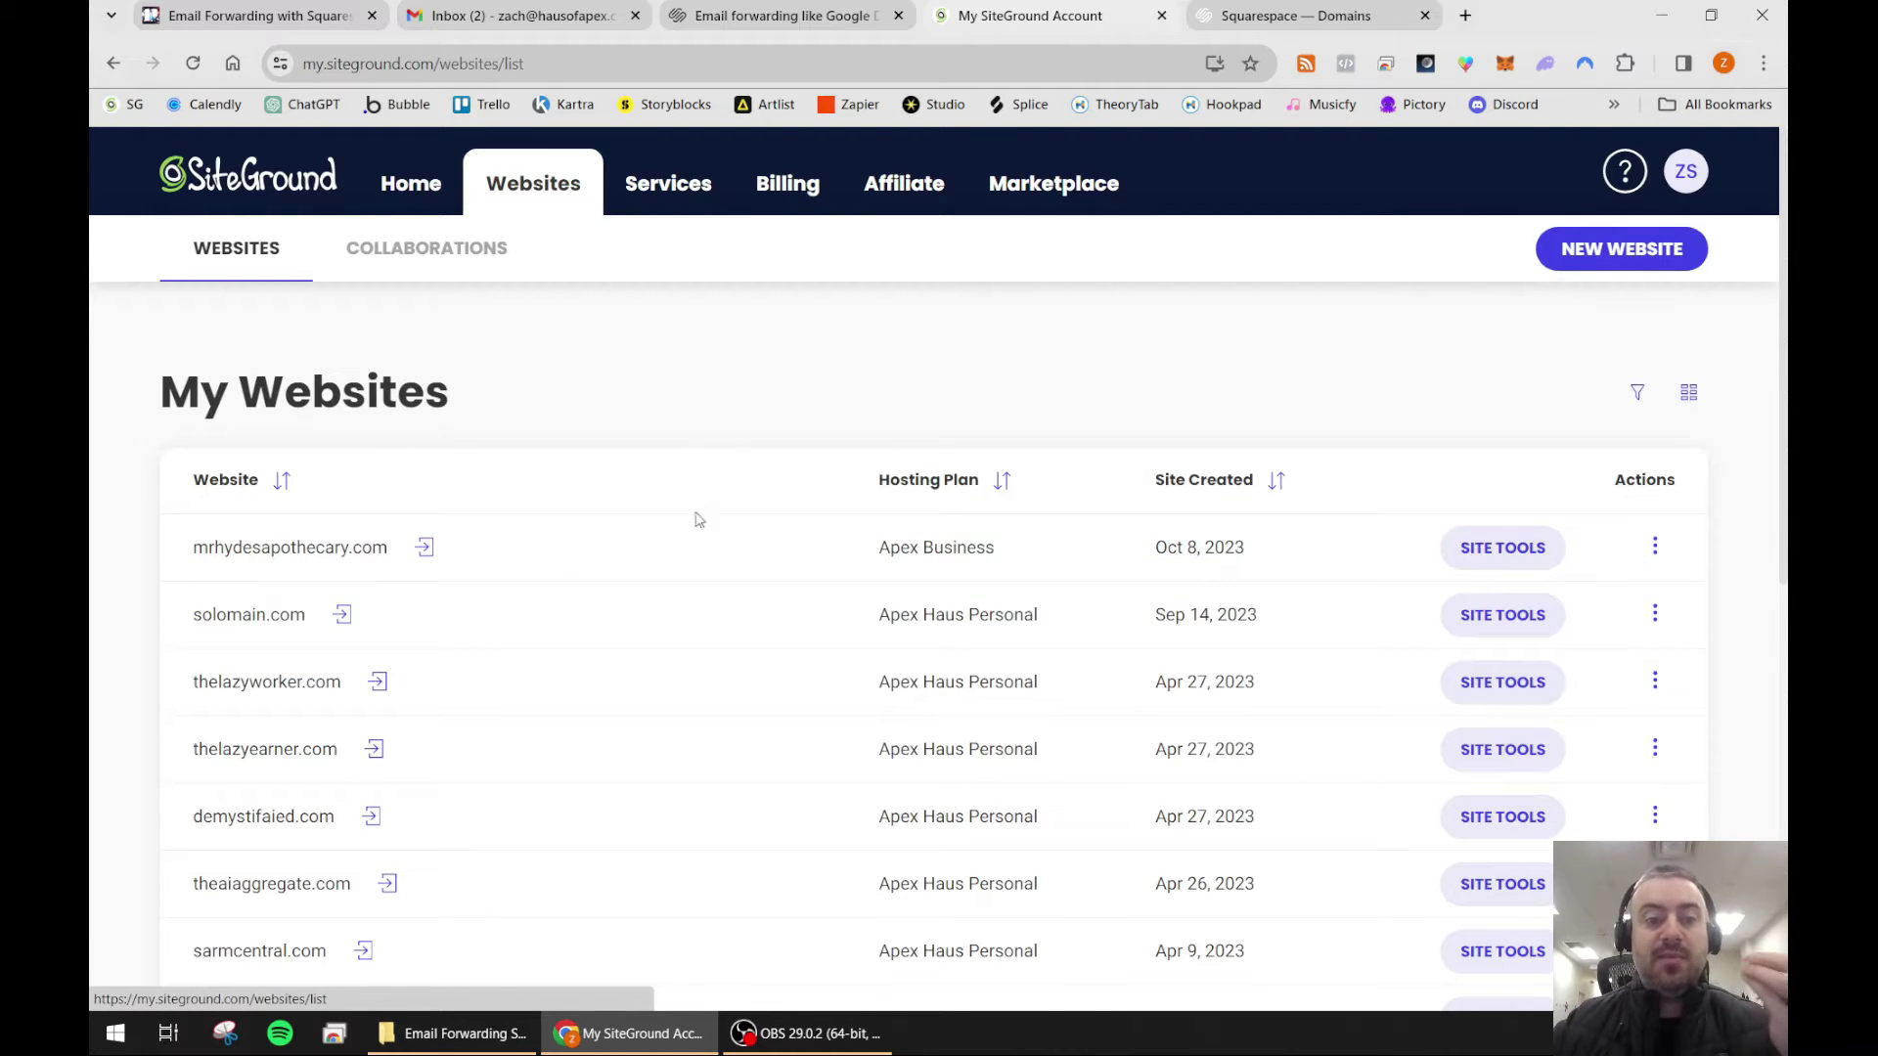
Step: Open Site Tools for mrhydesapothecary.com and point out name servers ns1.siteground.net and ns2.siteground.net
left_click(1513, 553)
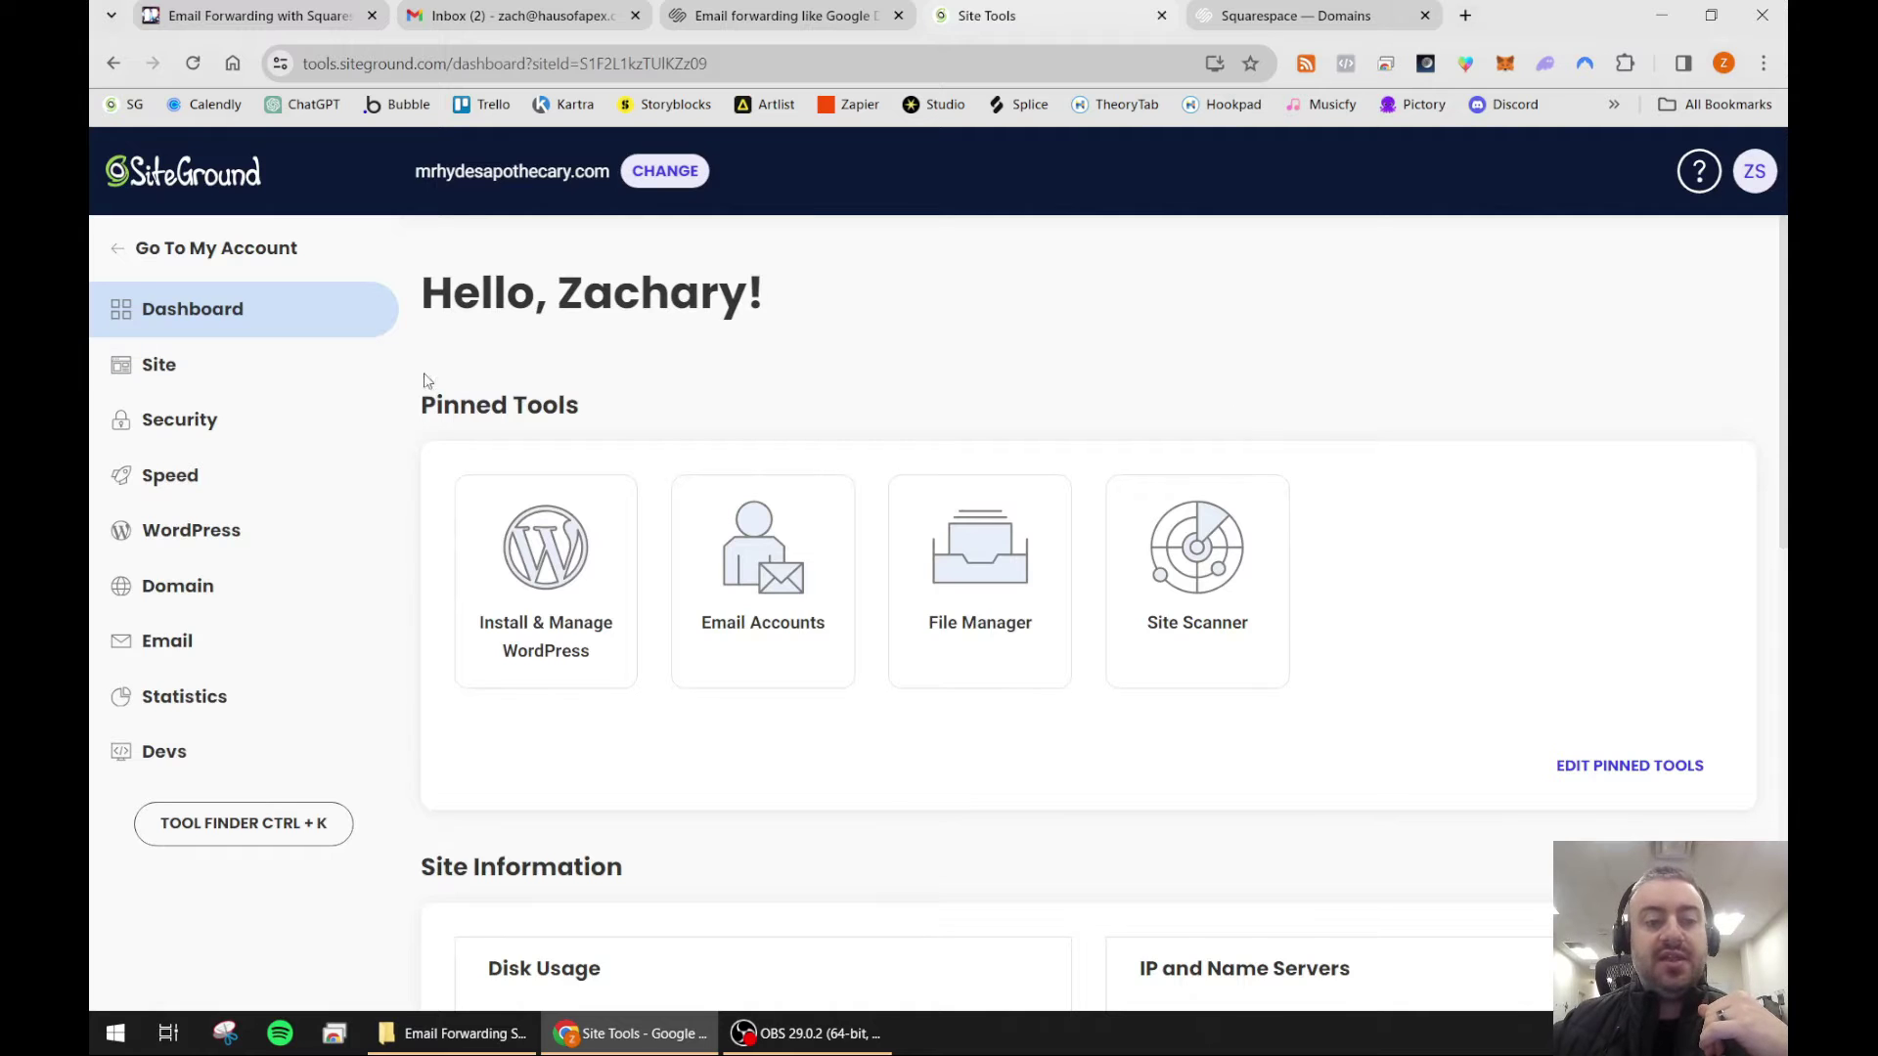
scroll(1084, 391, "down", 3)
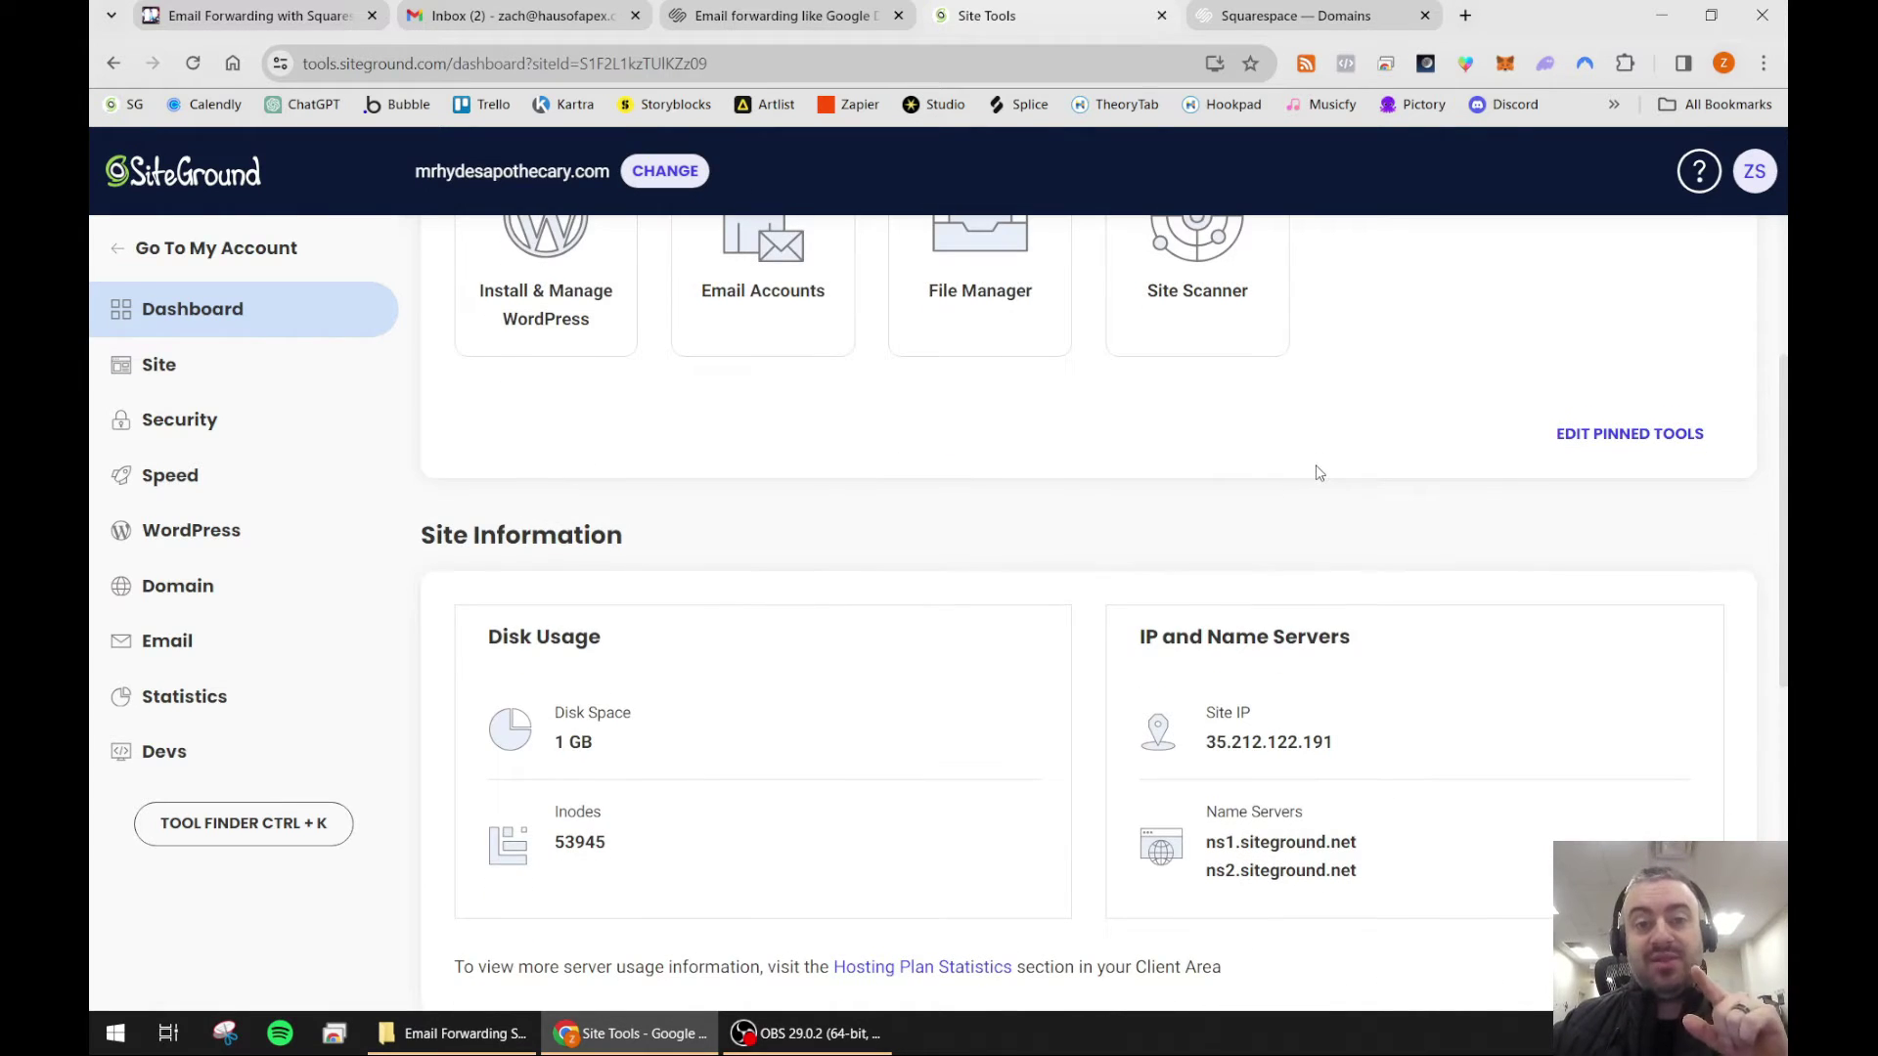
scroll(1316, 466, "down", 1)
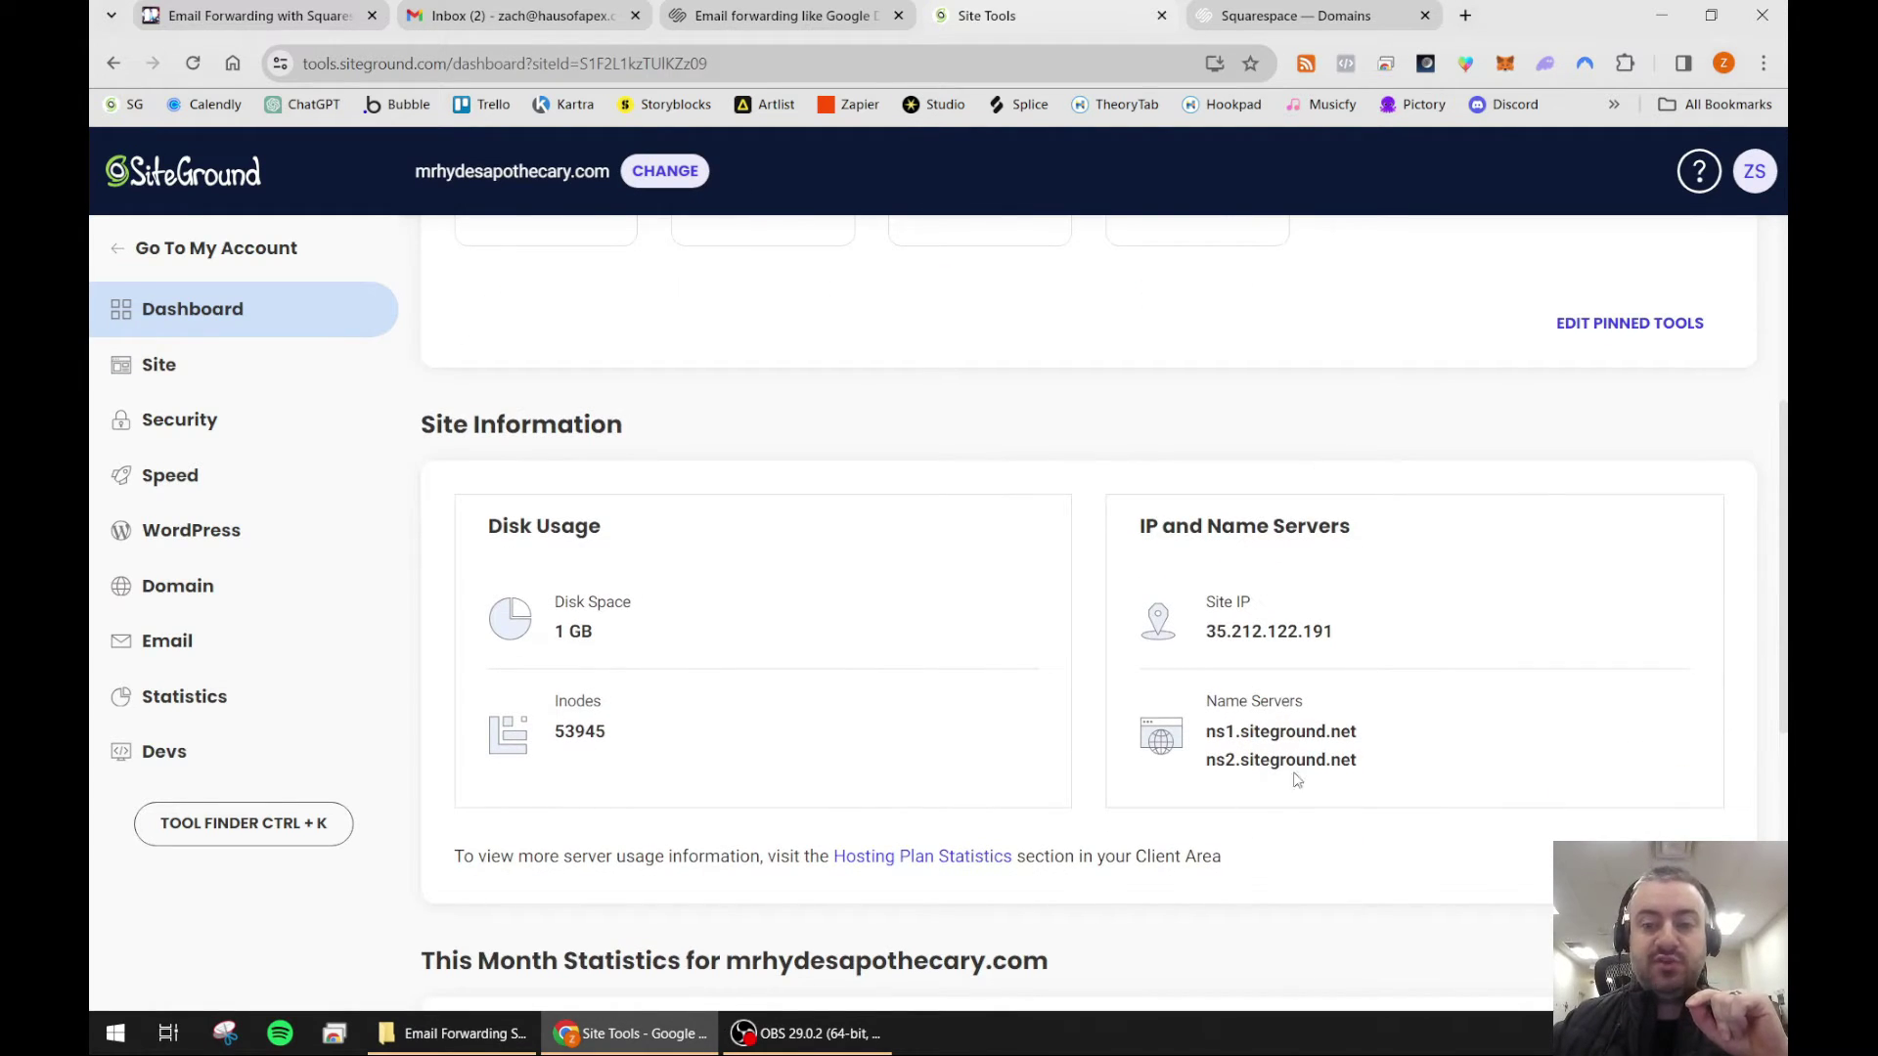
scroll(1311, 724, "down", 1)
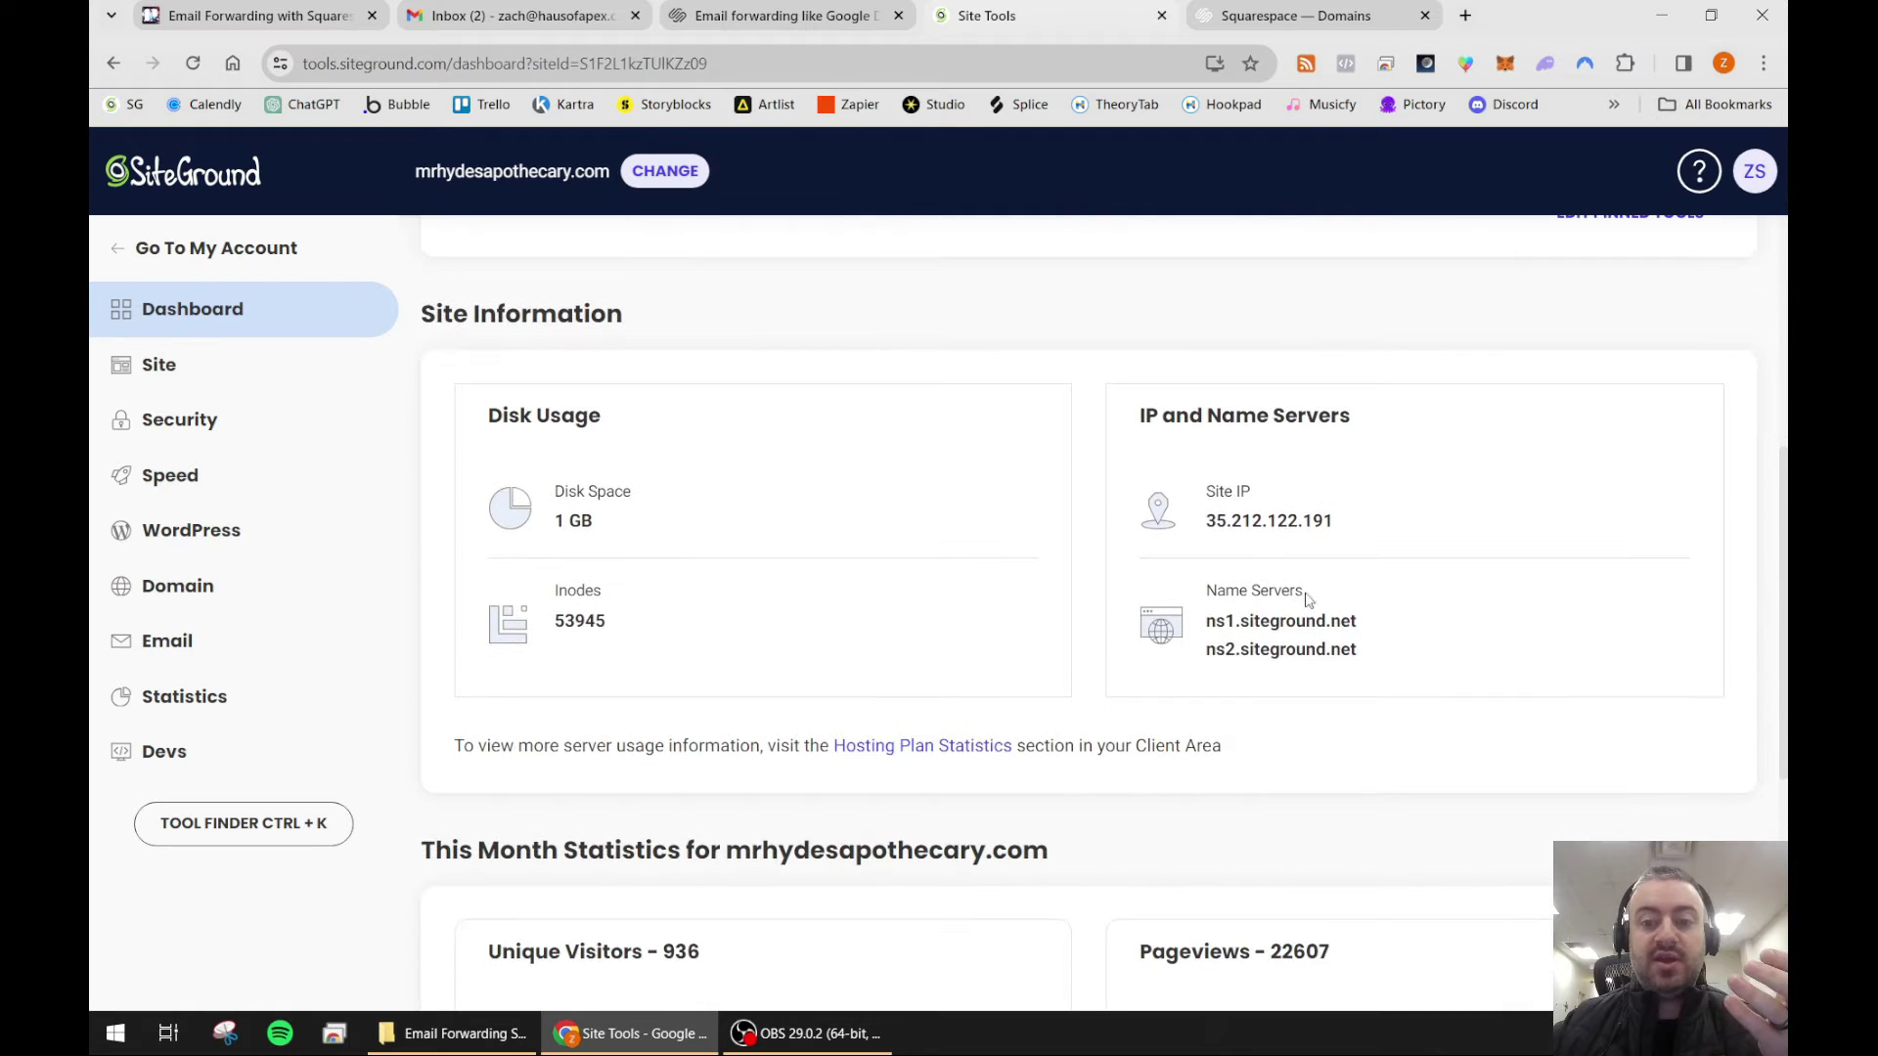
left_click_drag(1211, 623, 1325, 626)
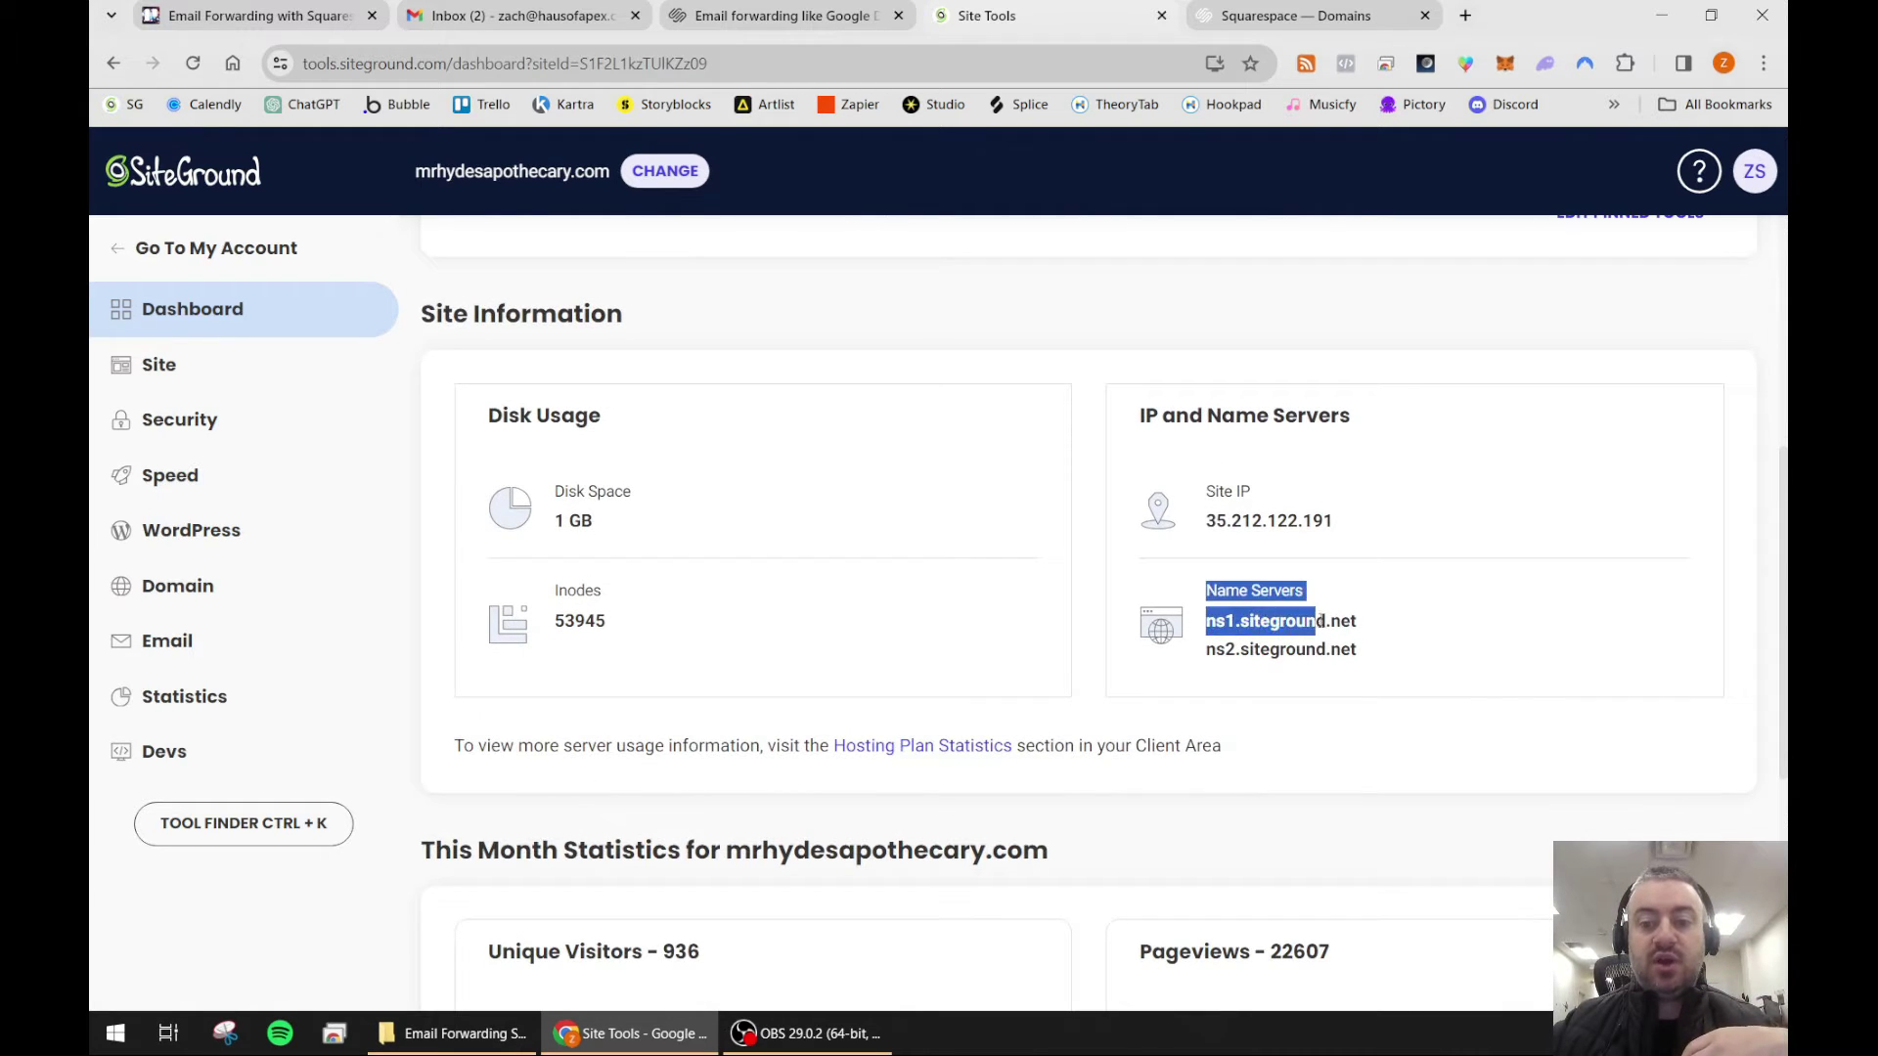
left_click(1346, 639)
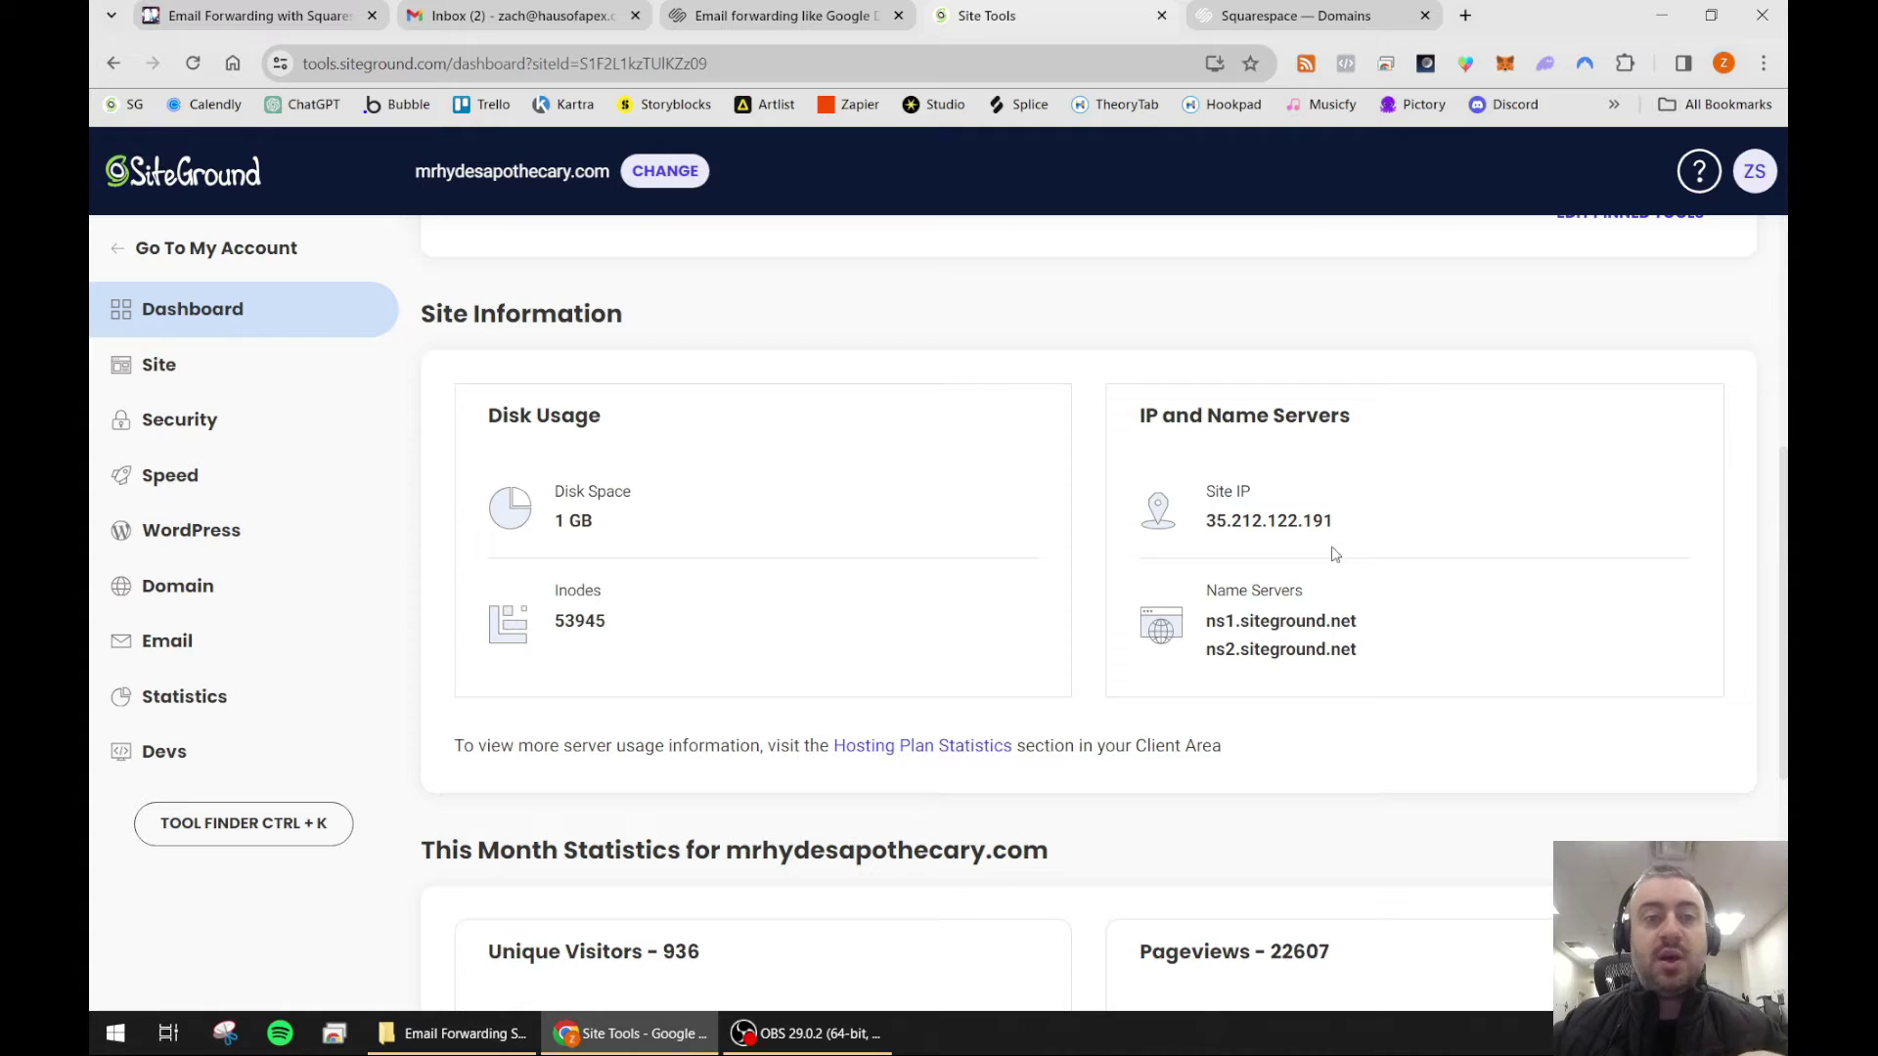
Step: Open mrhydesapothecary.com's Squarespace nameserver settings and keep the custom SiteGround nameservers selected
left_click(1310, 18)
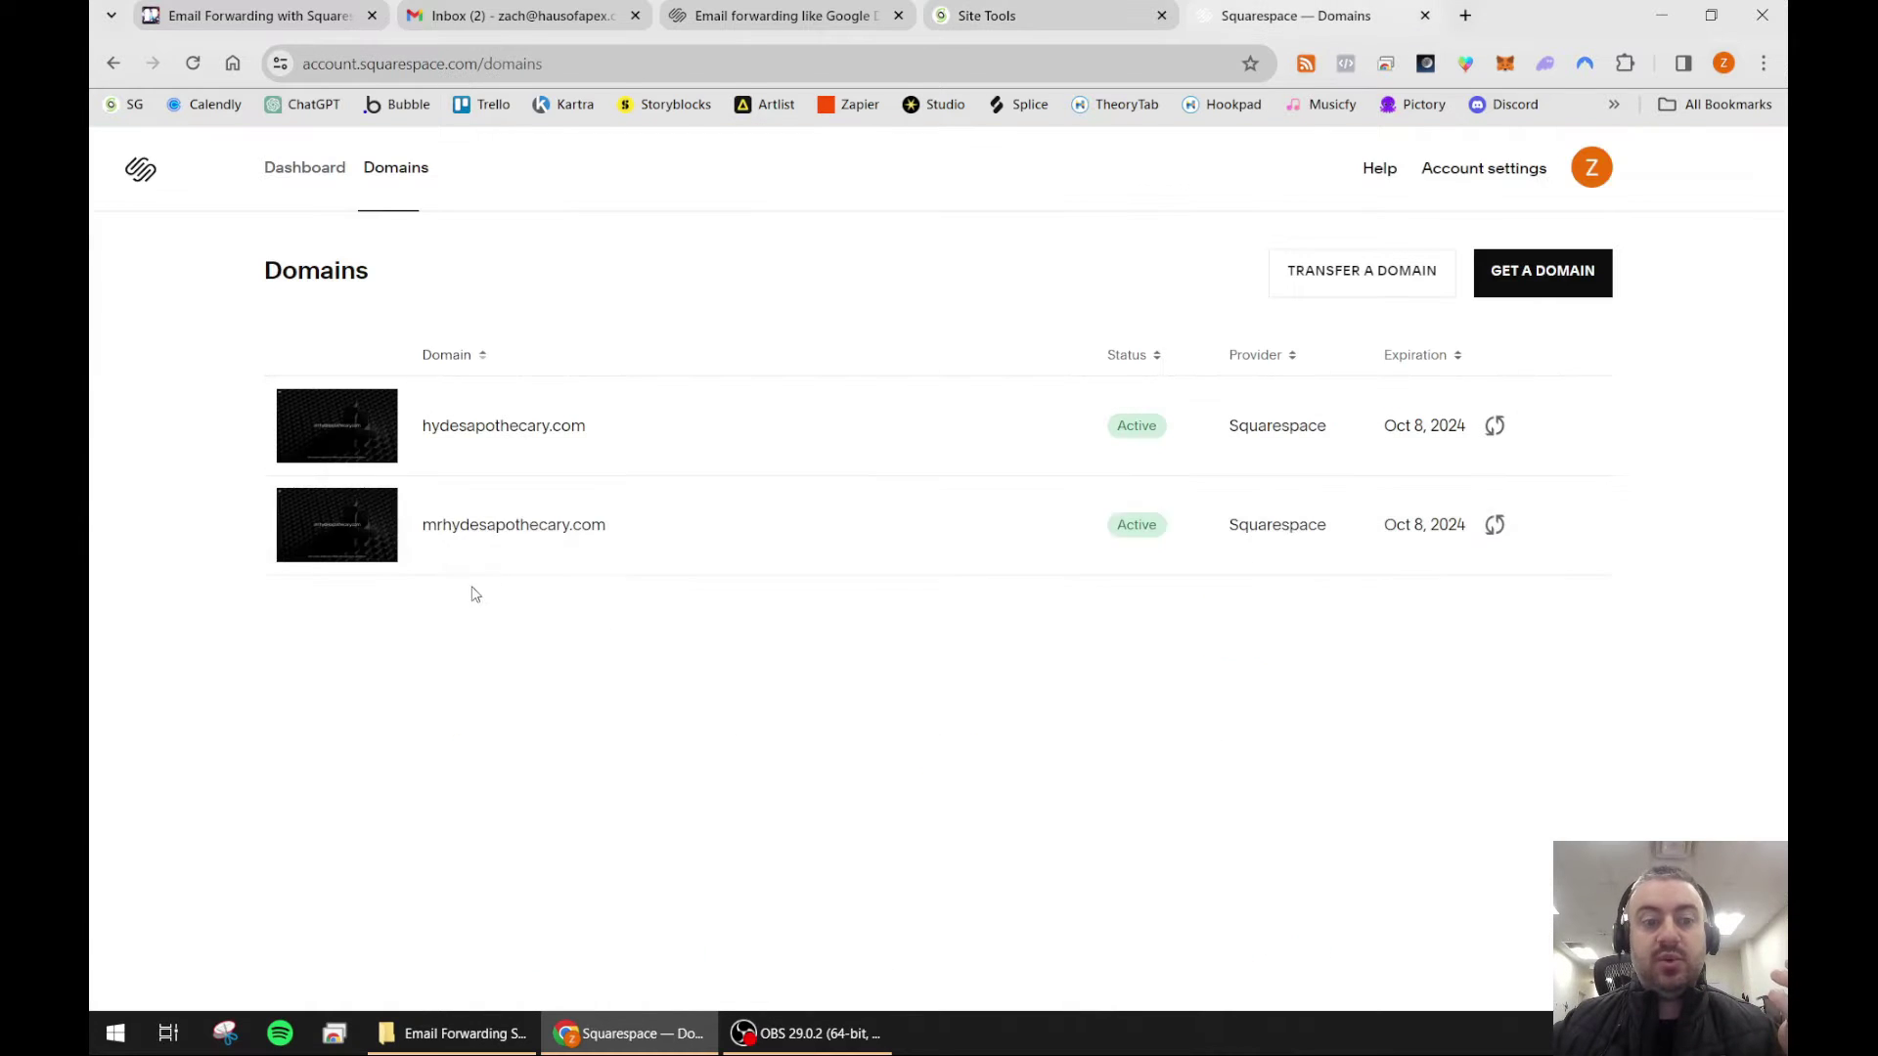
left_click(572, 533)
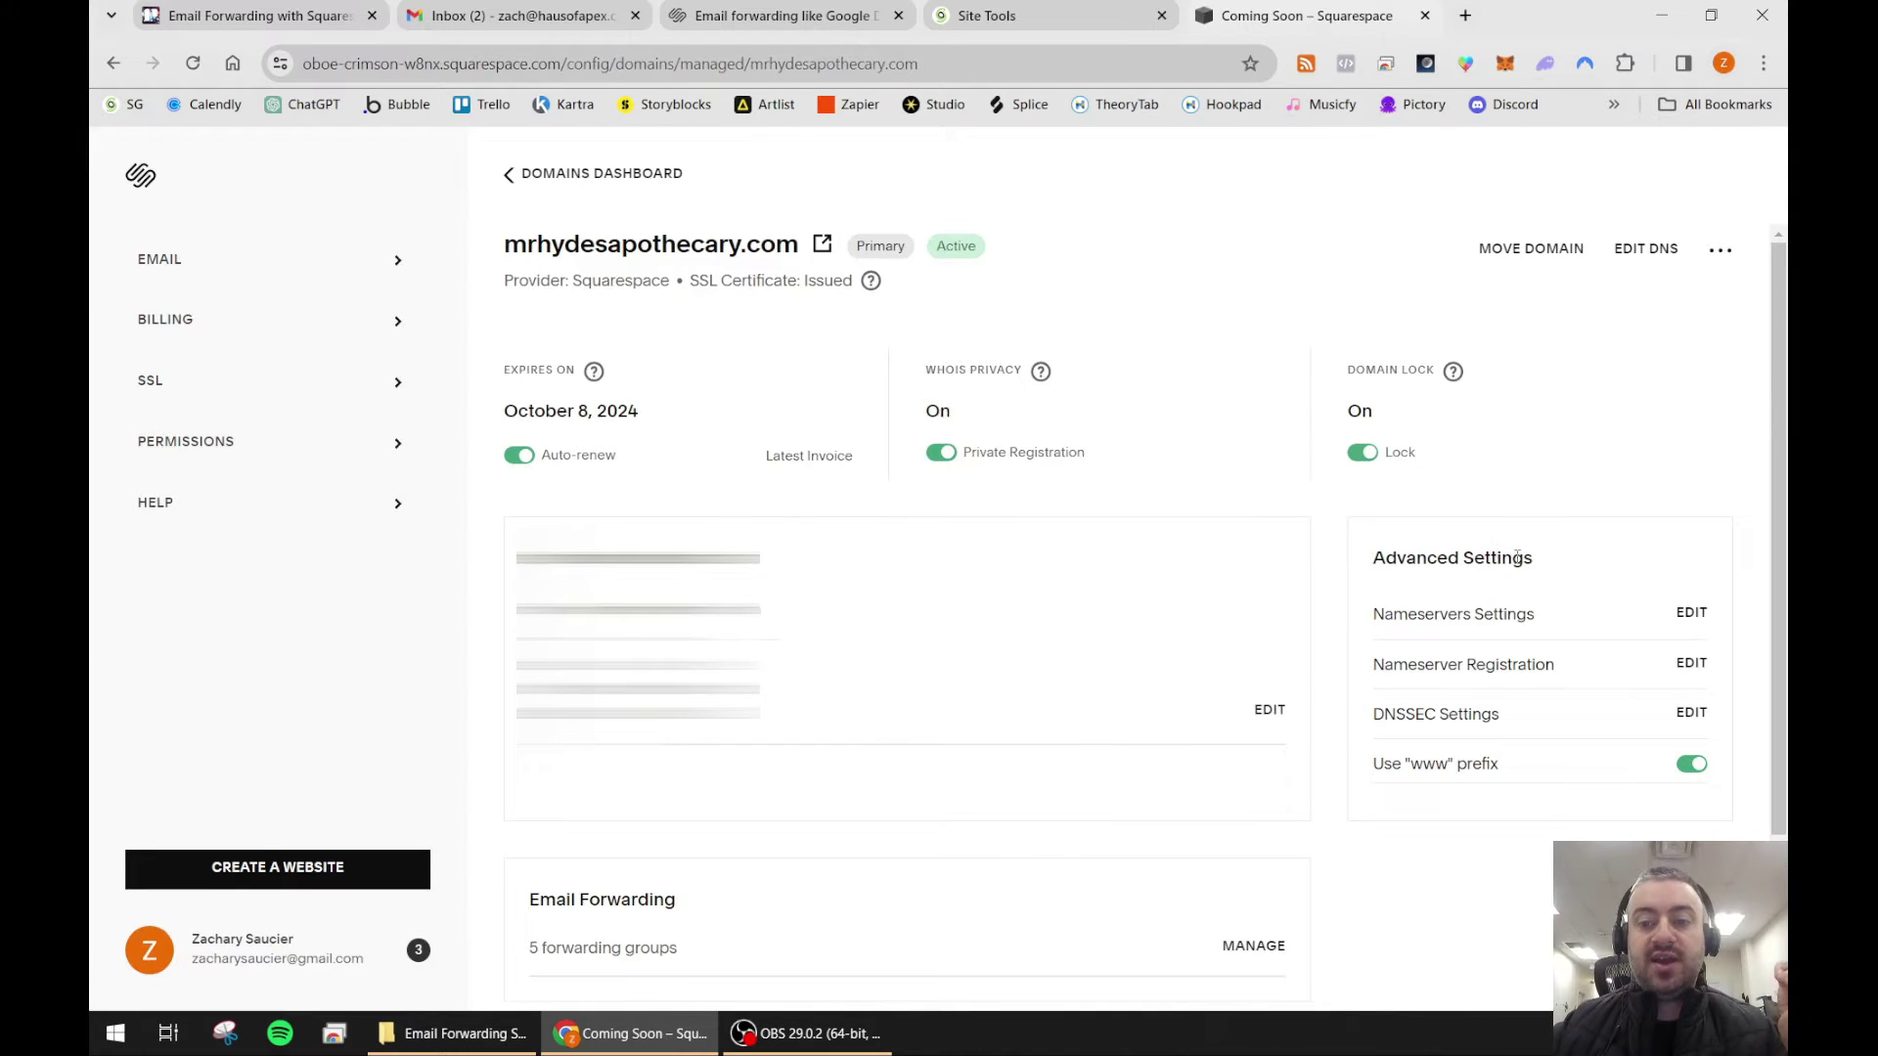
scroll(1516, 557, "down", 1)
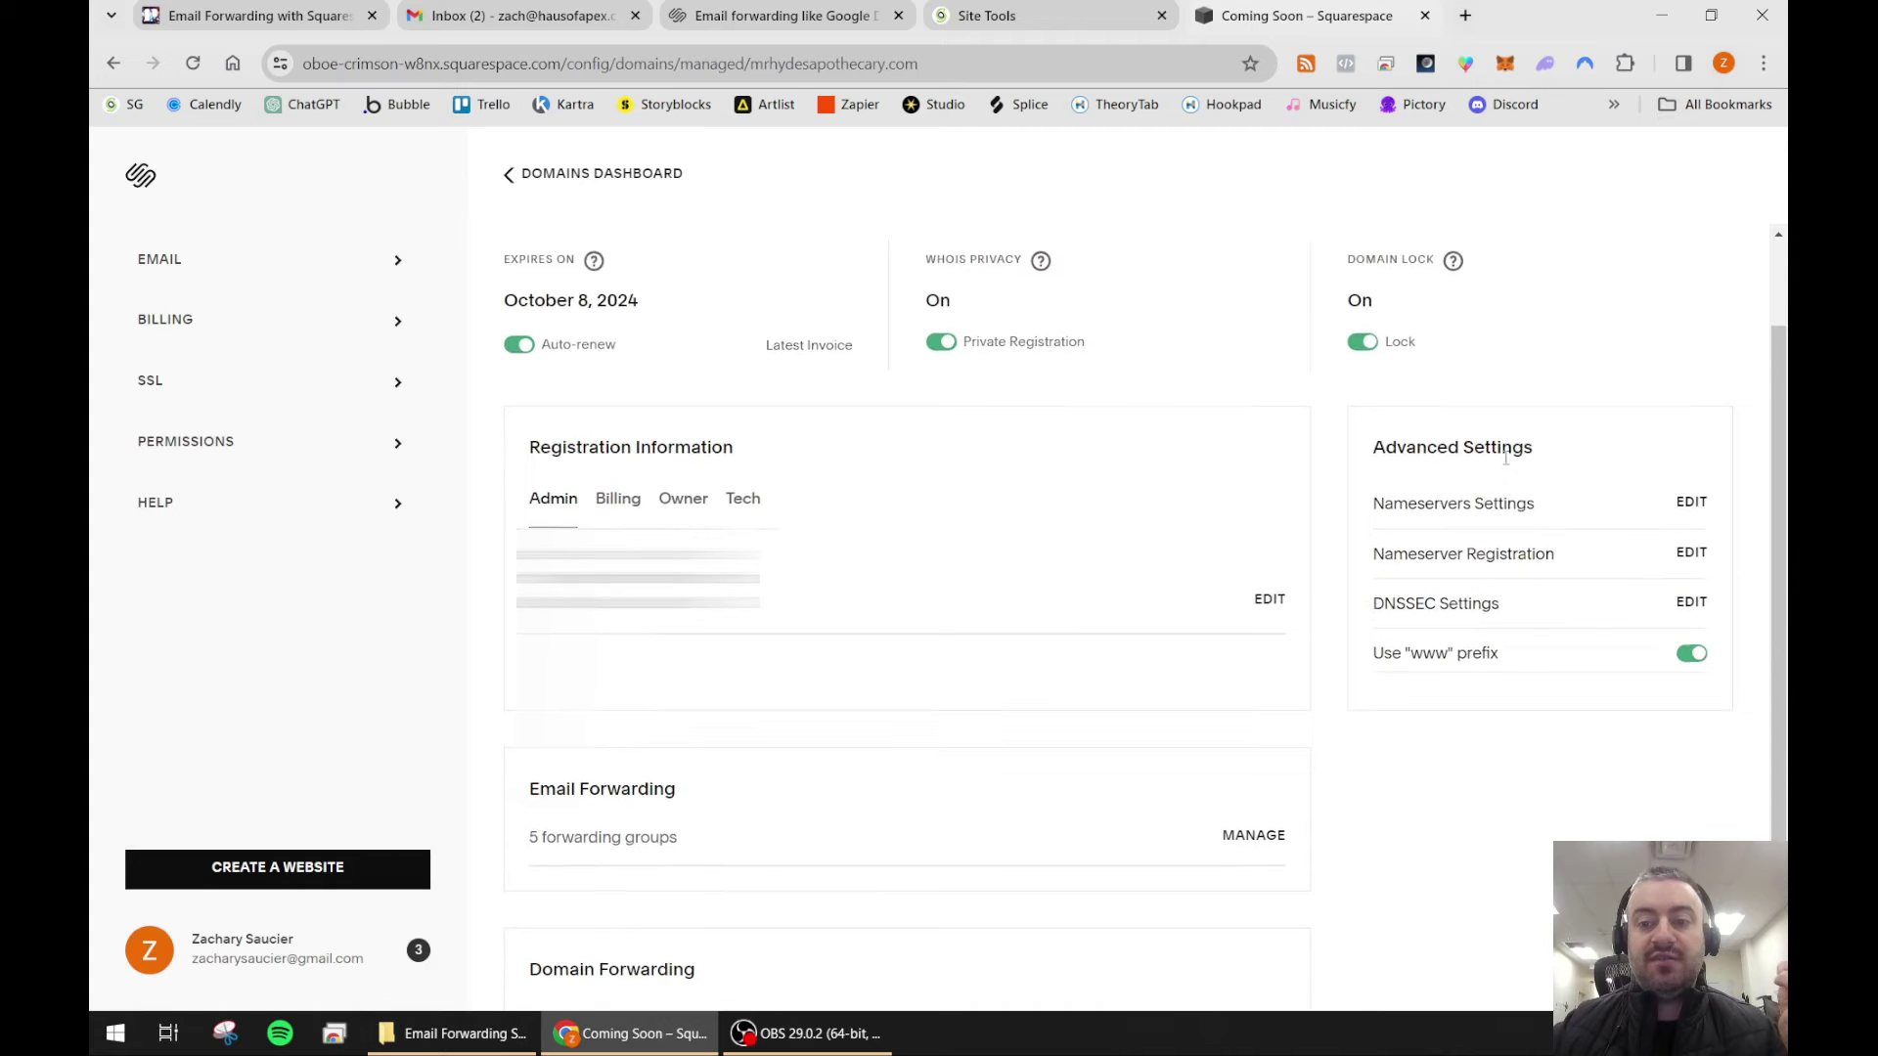
left_click(1684, 503)
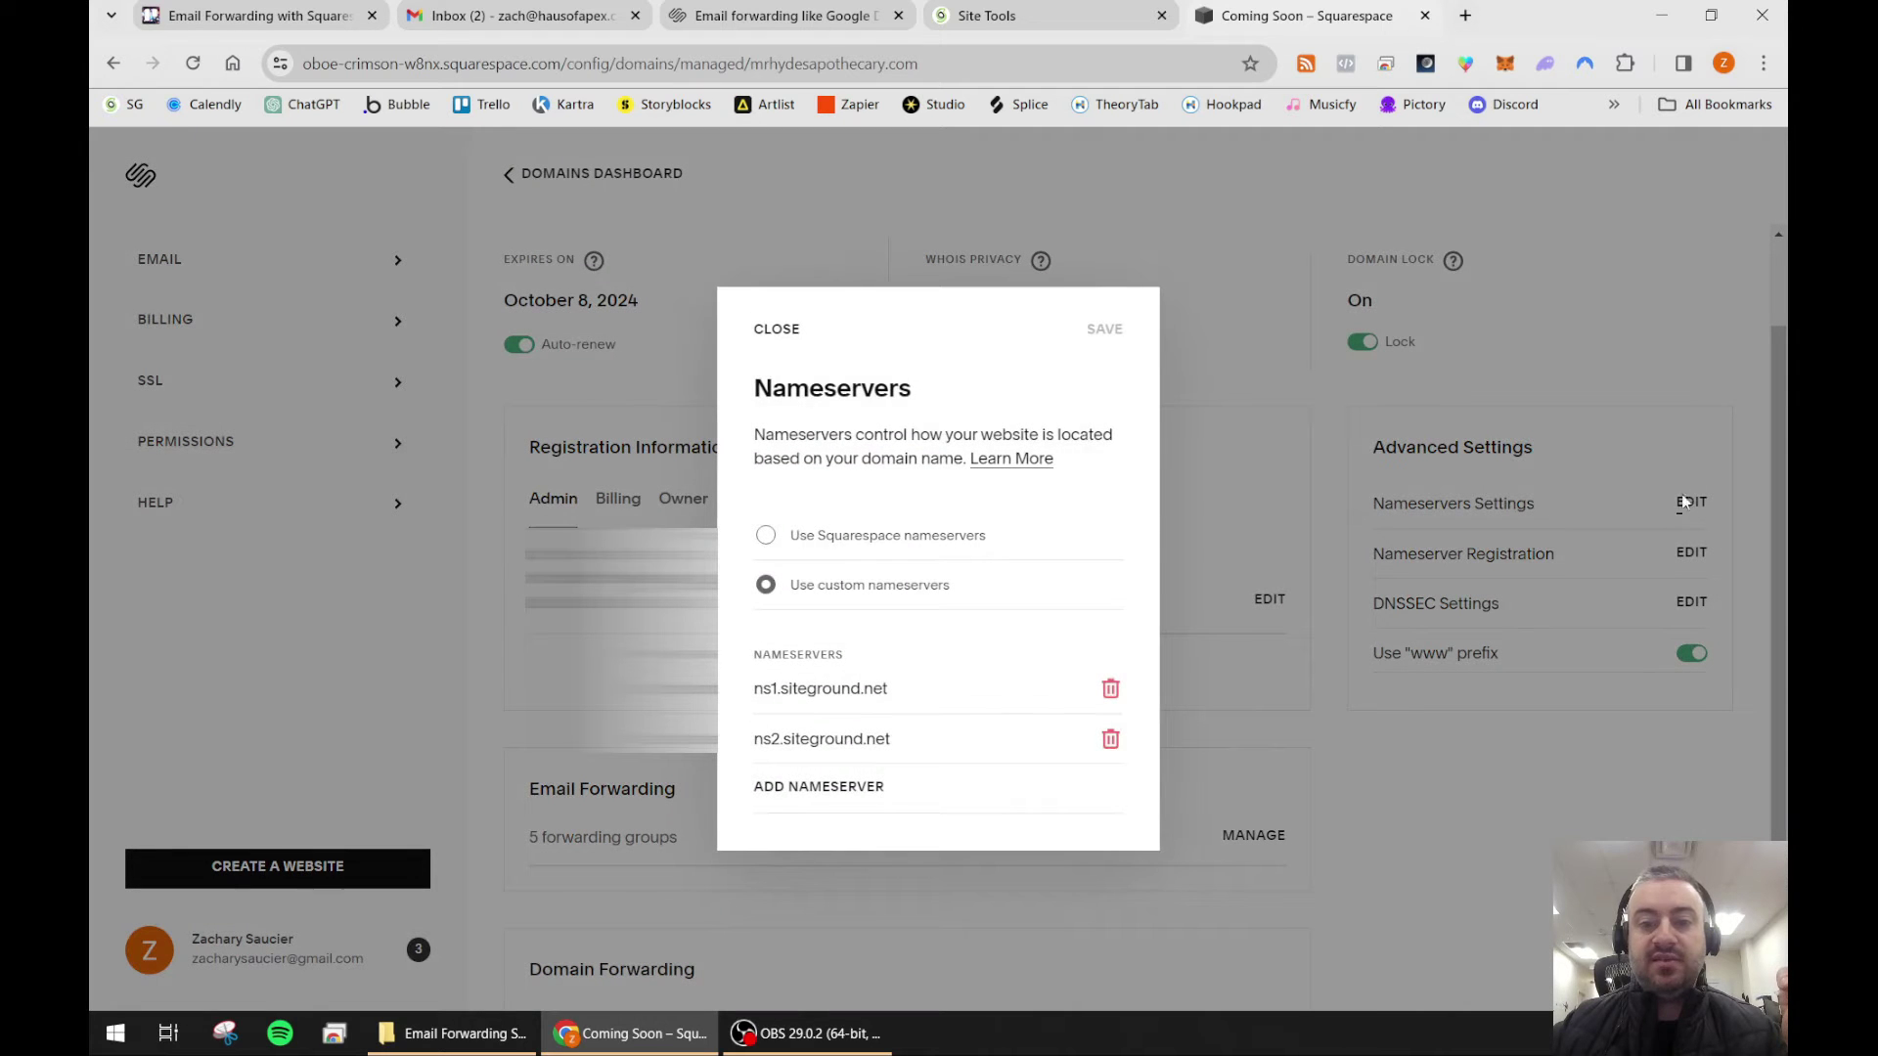
left_click(766, 536)
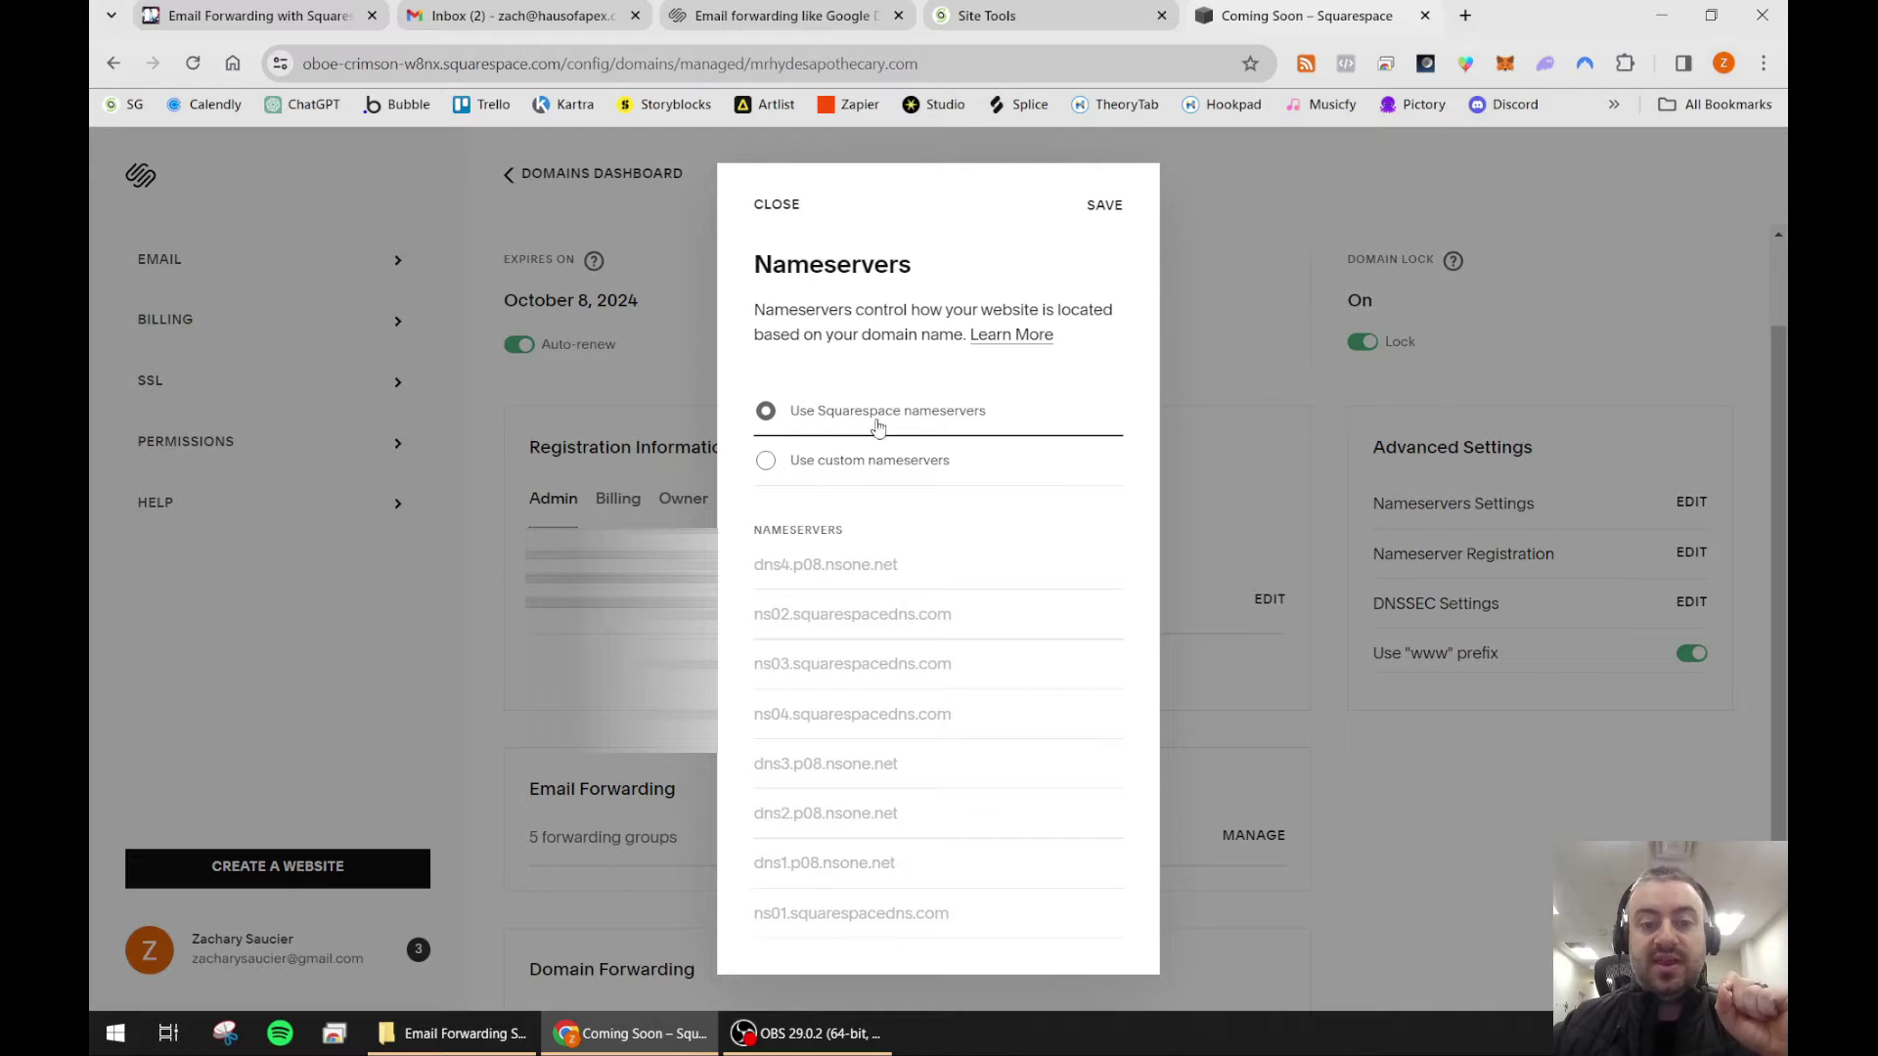
left_click(769, 471)
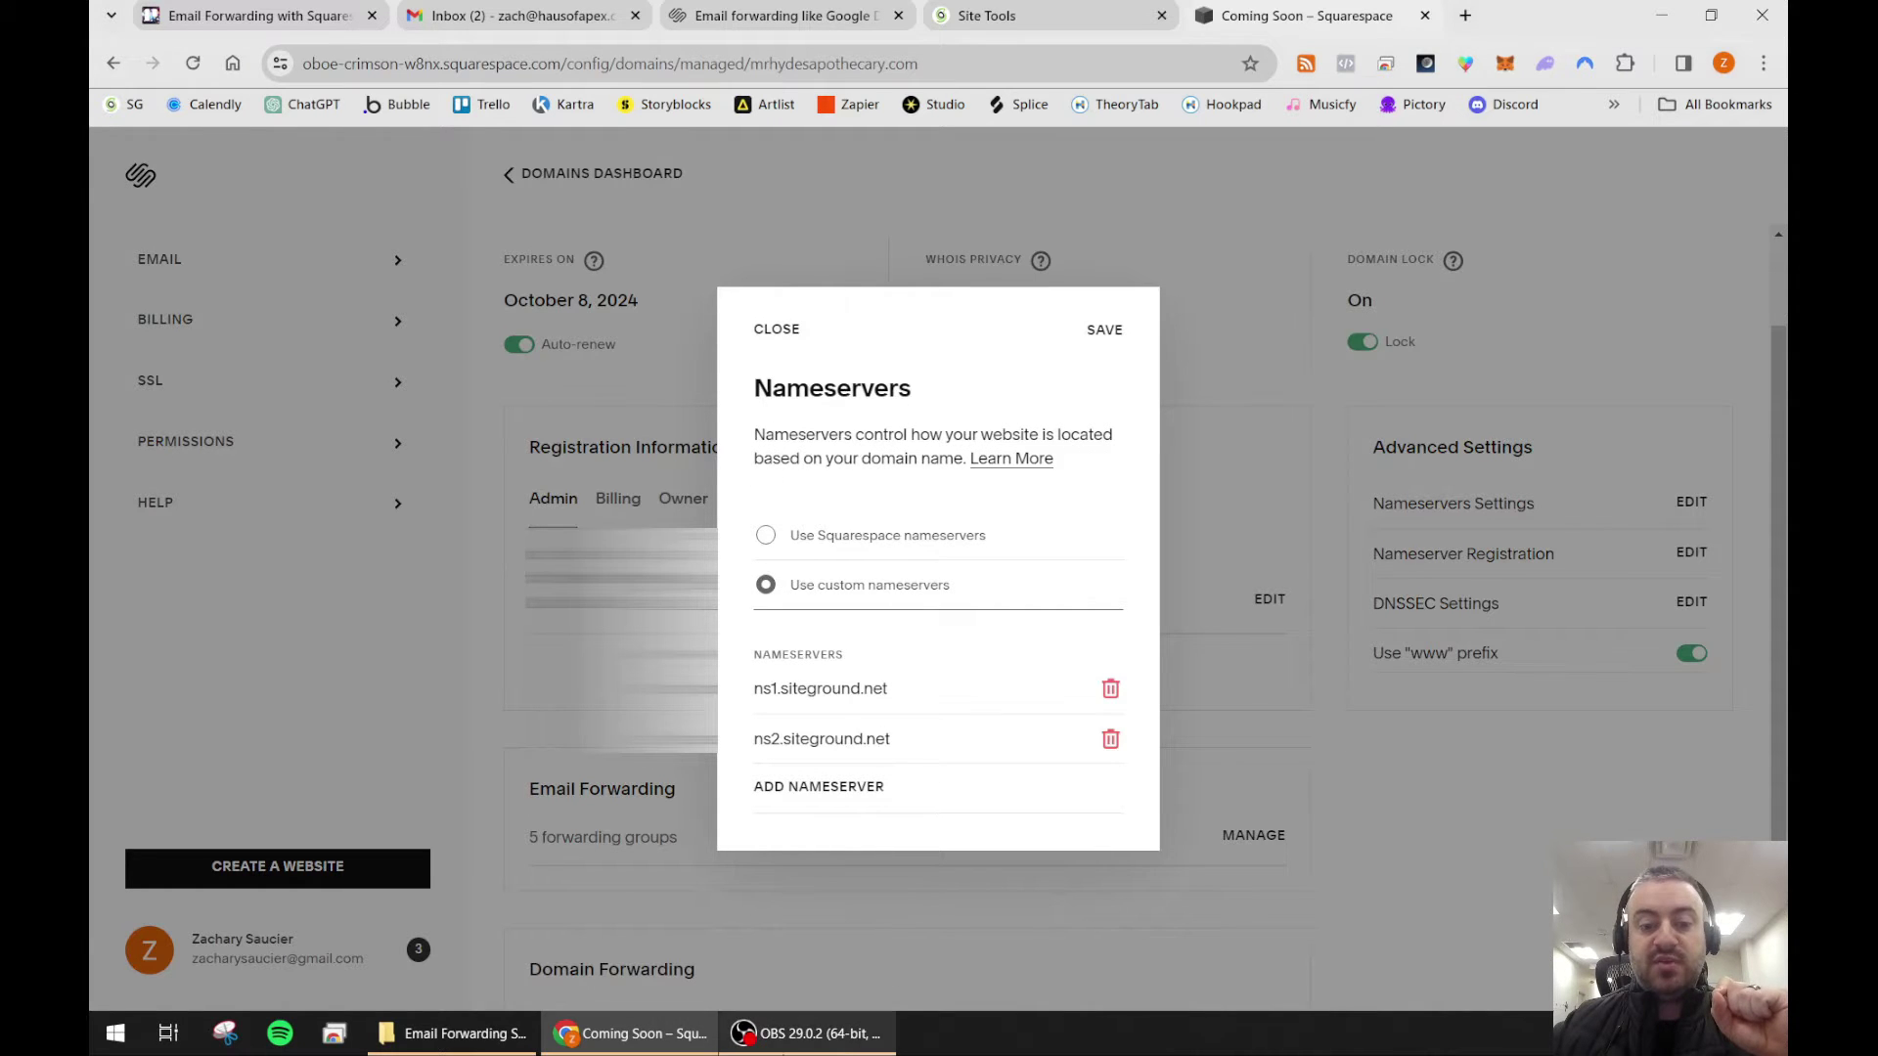
Step: Check the nameservers against SiteGround's ns1/ns2.siteground.net and save them
left_click(1017, 16)
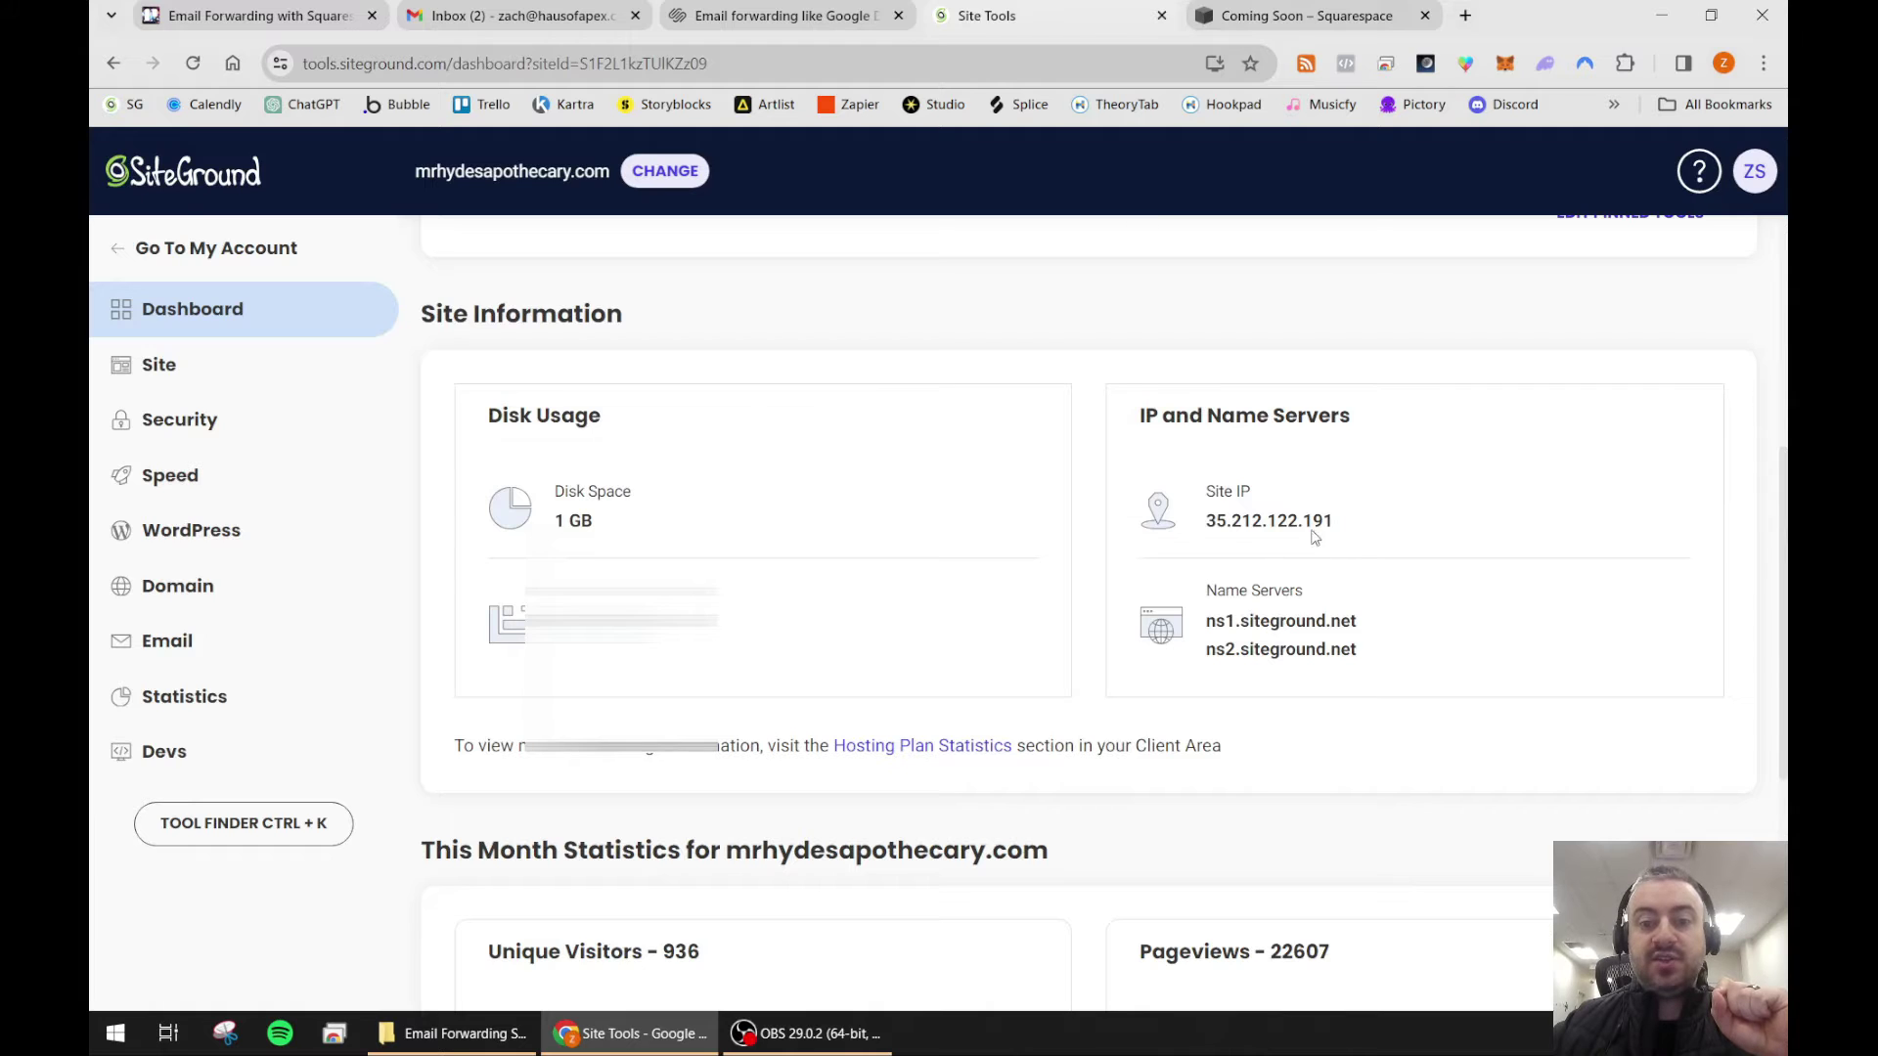
left_click(1310, 14)
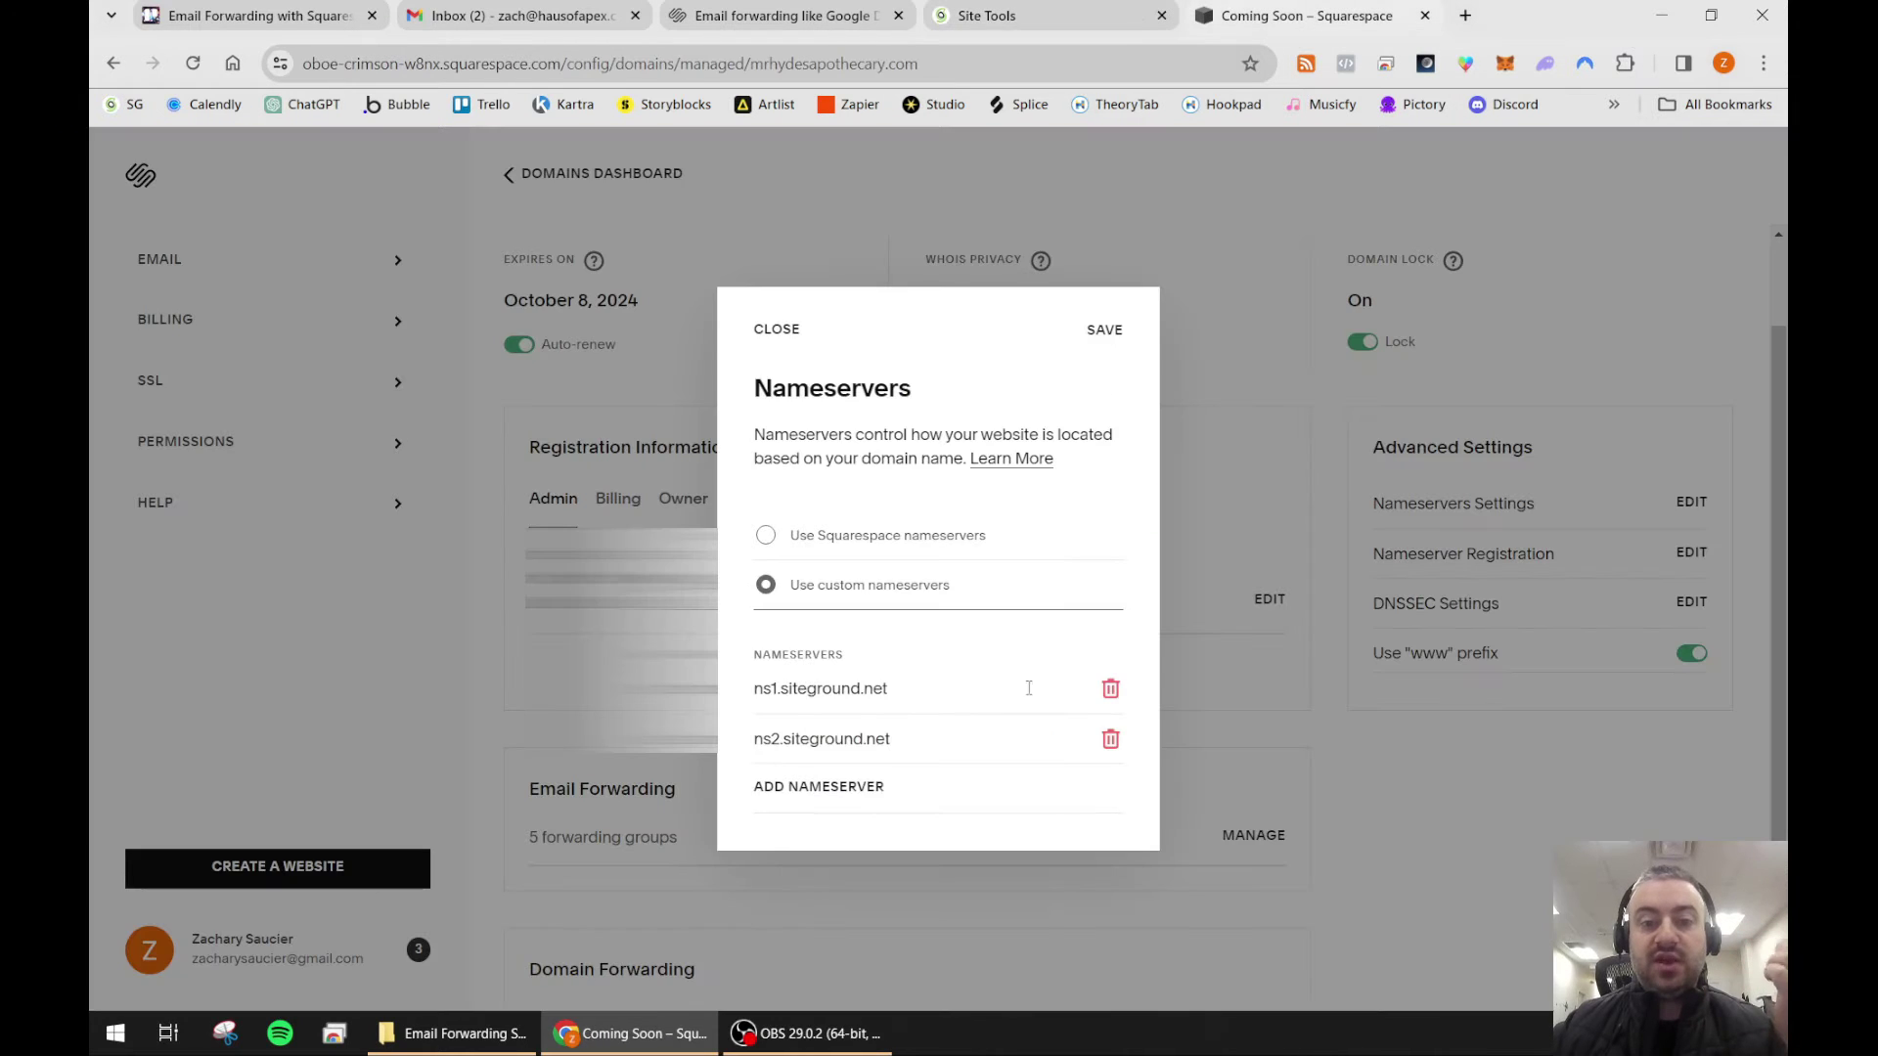
left_click(1068, 27)
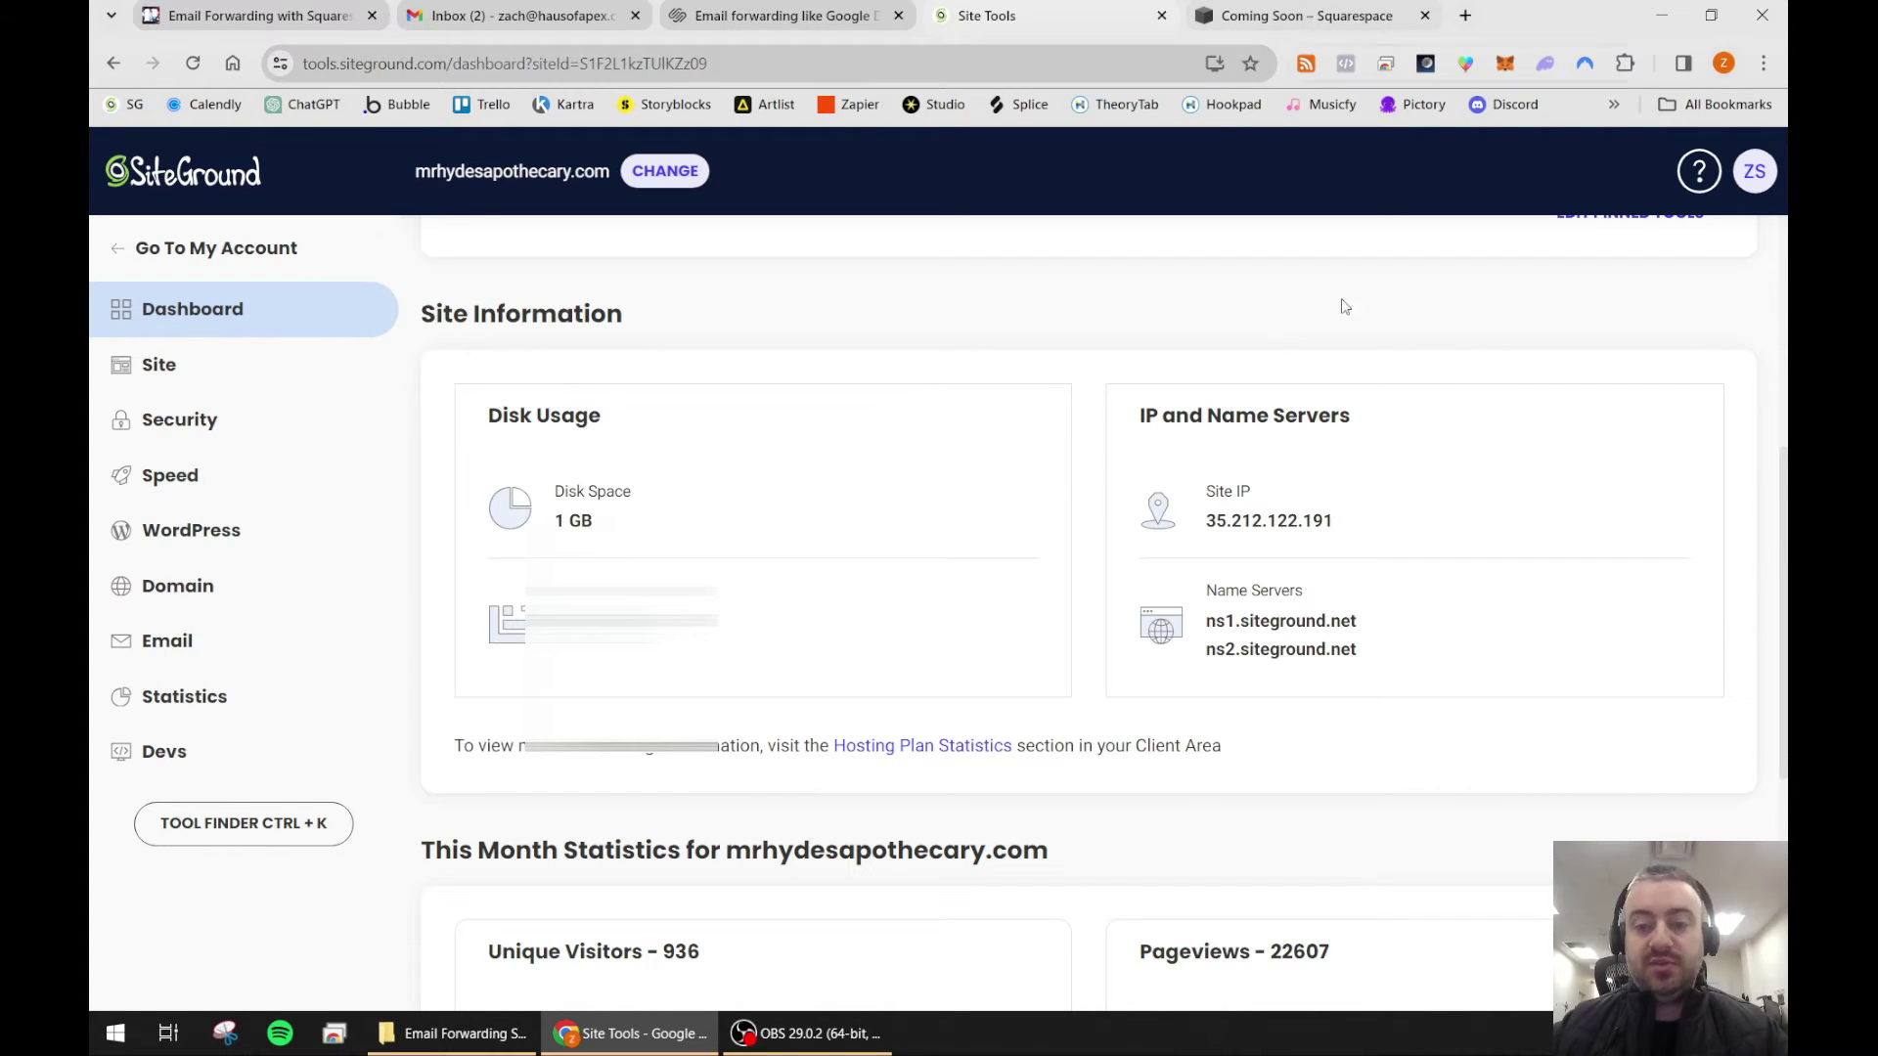
left_click(1281, 21)
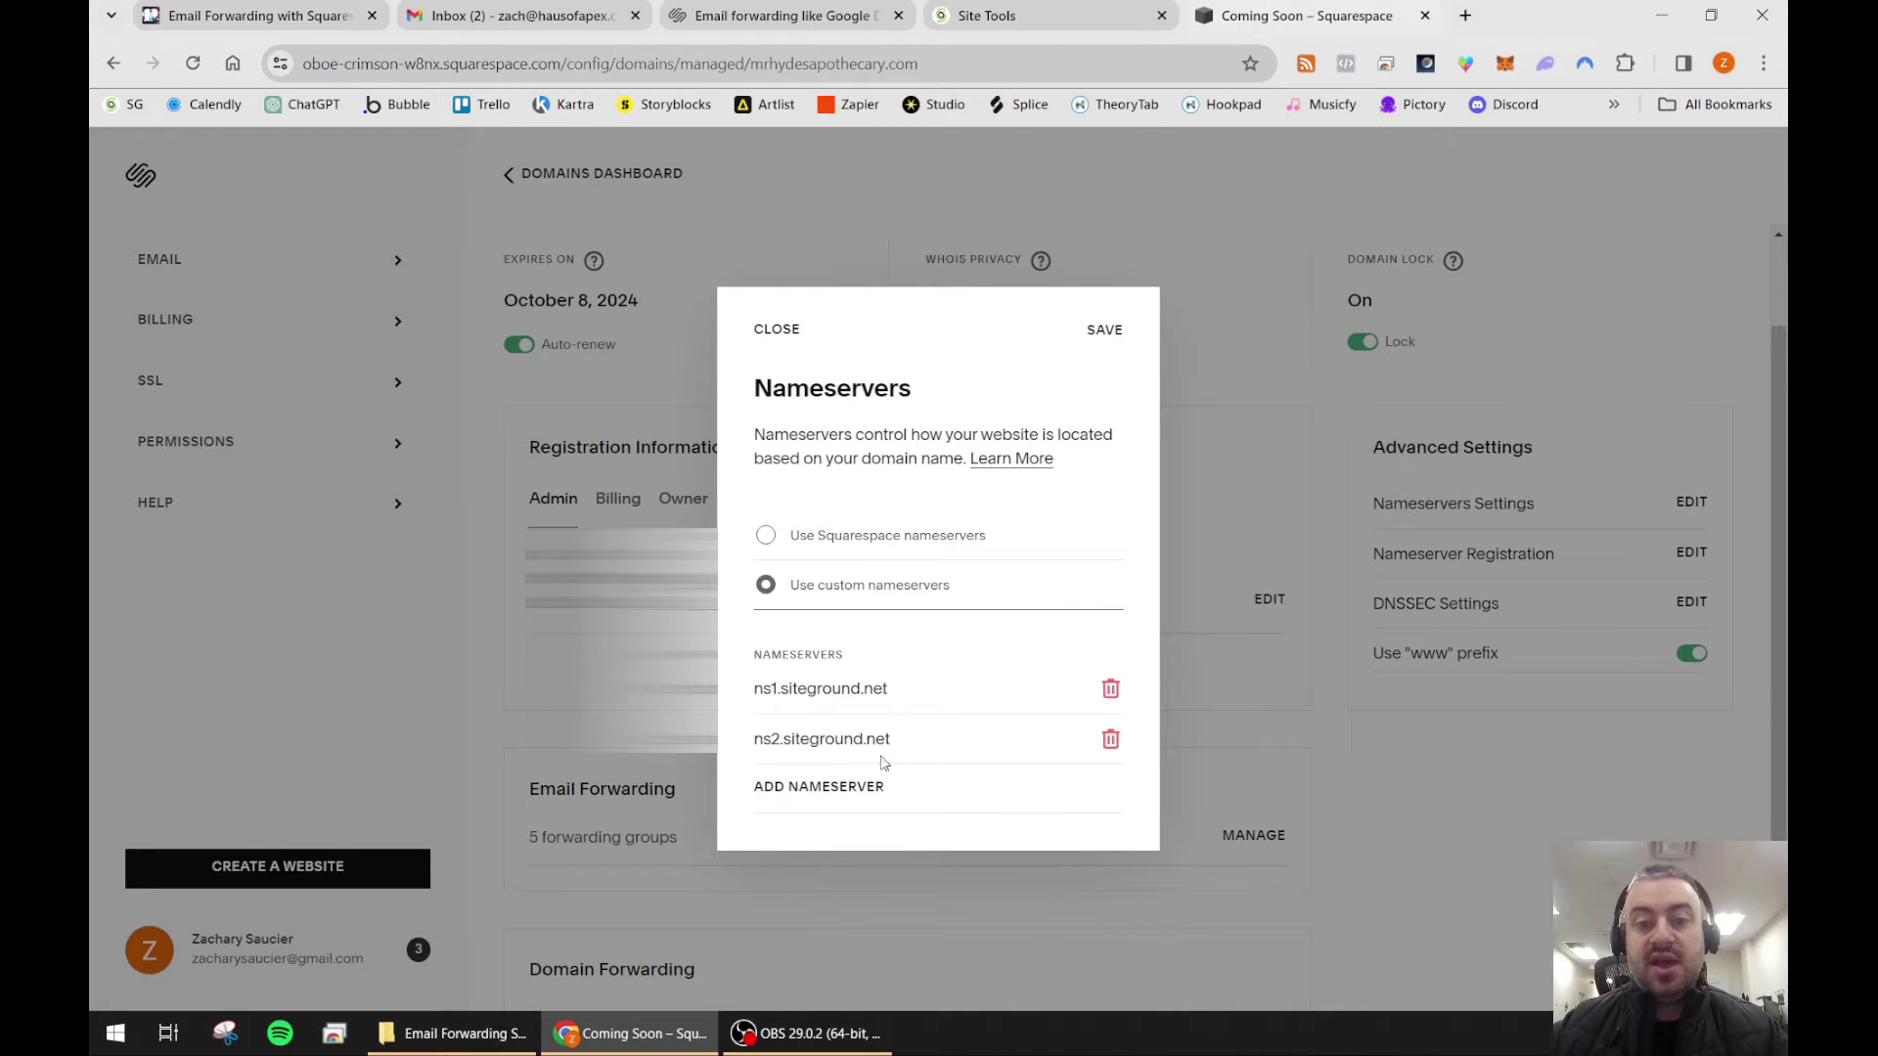
left_click(1104, 331)
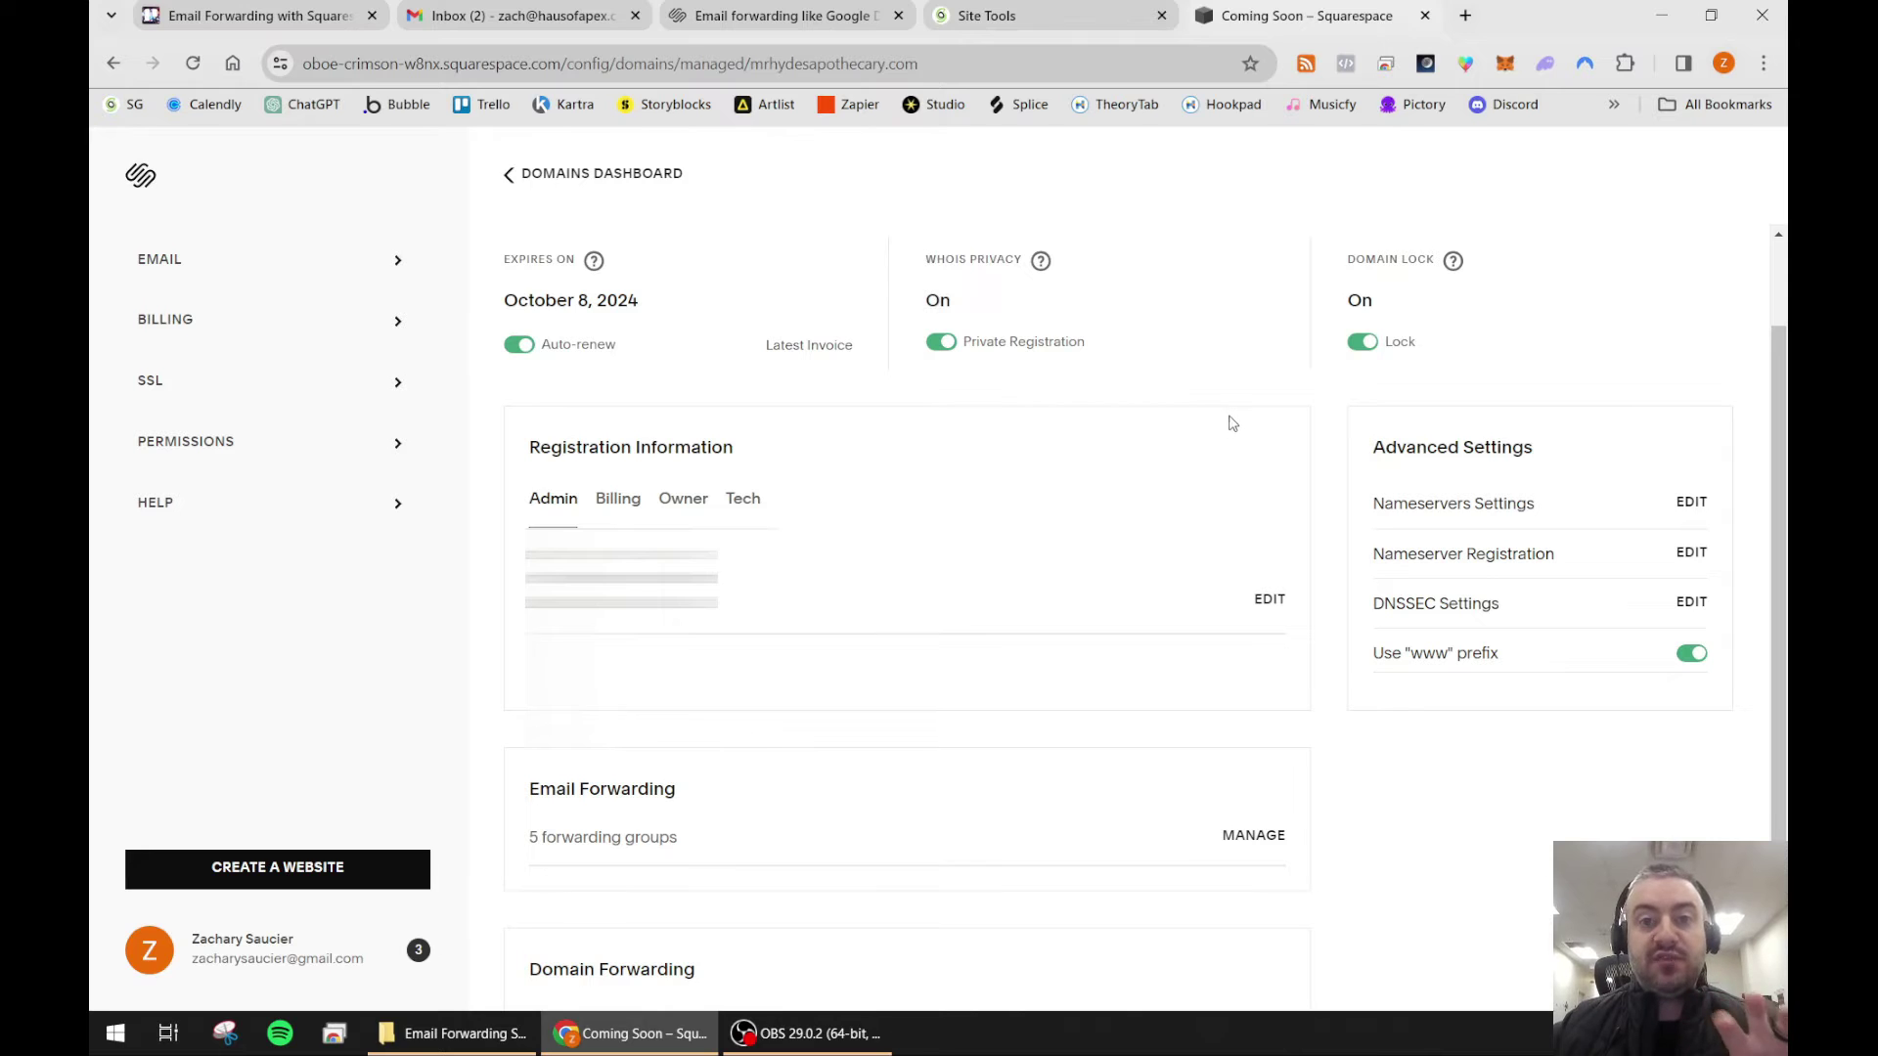
left_click(1056, 16)
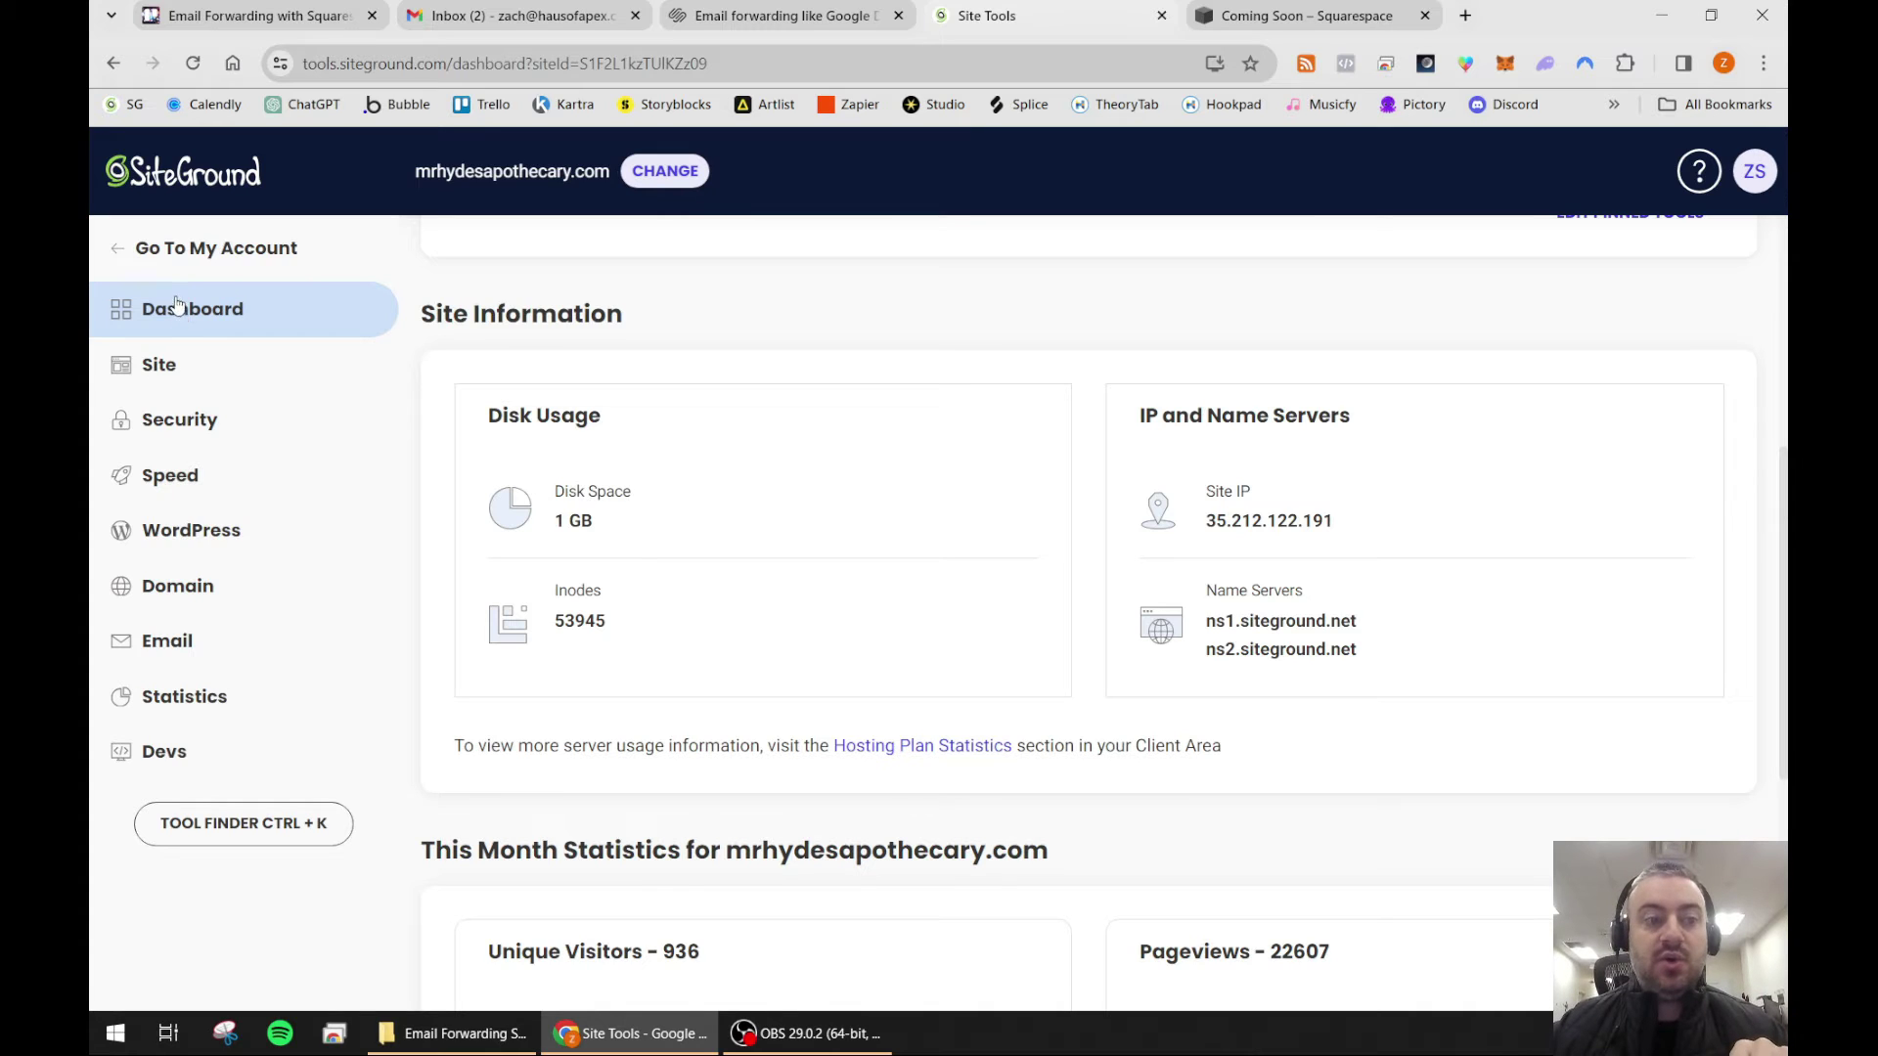
Step: Expand Domain in the sidebar and open the DNS Zone Editor for mrhydesapothecary.com
left_click(188, 596)
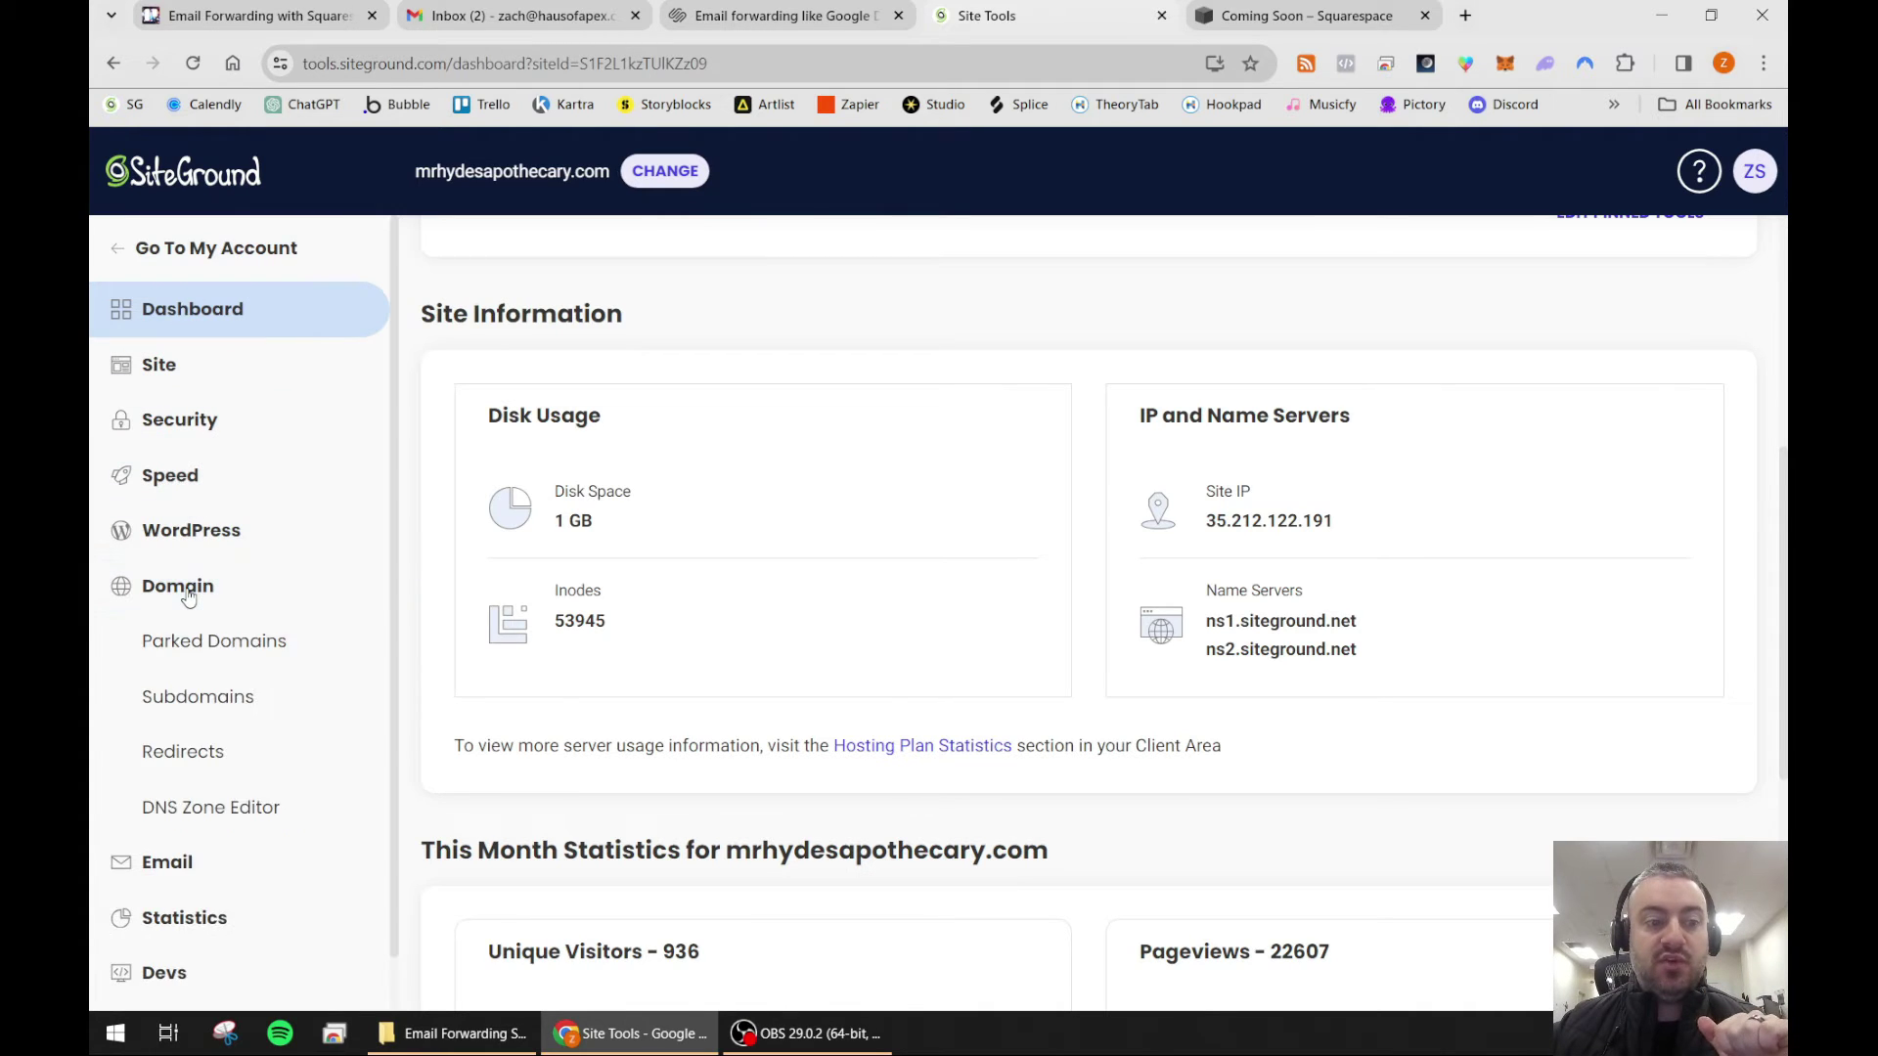
left_click(211, 816)
scroll(423, 507, "down", 2)
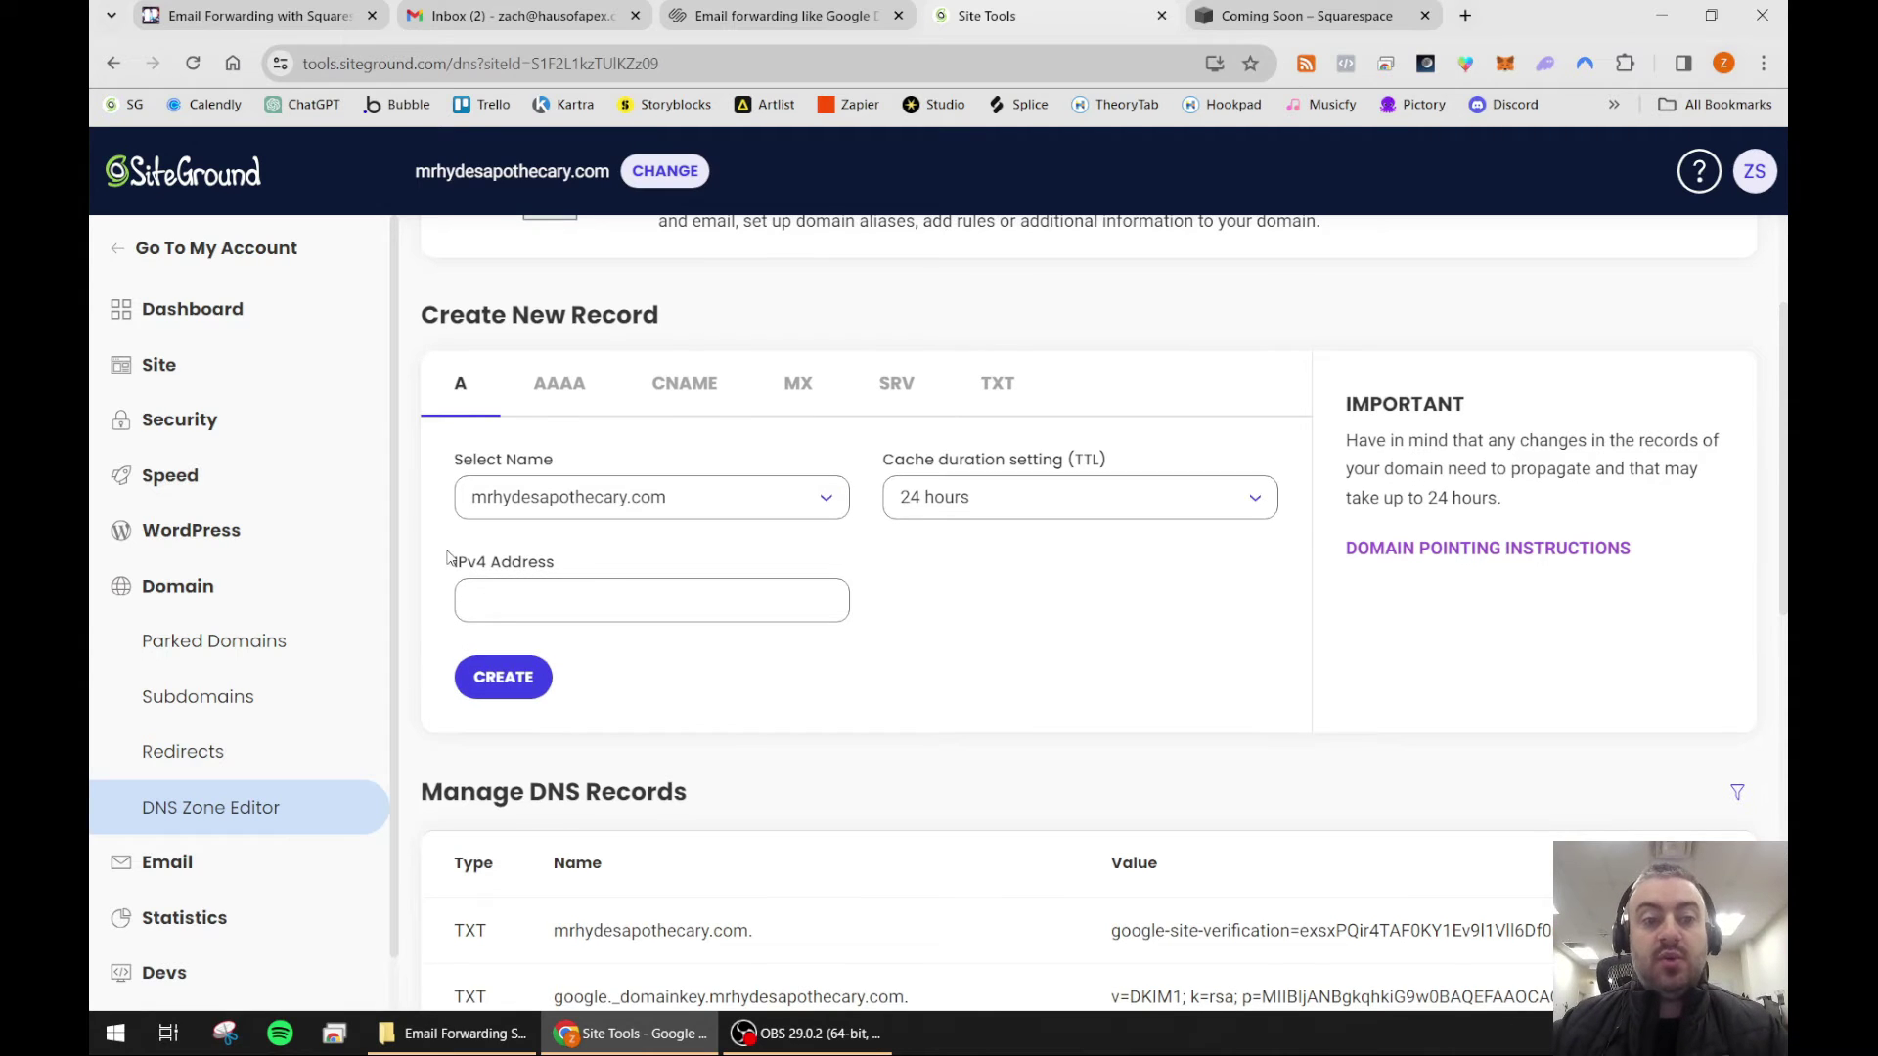
Step: Preview each MX record option: system default, Google MX records, and custom MX records
left_click(812, 391)
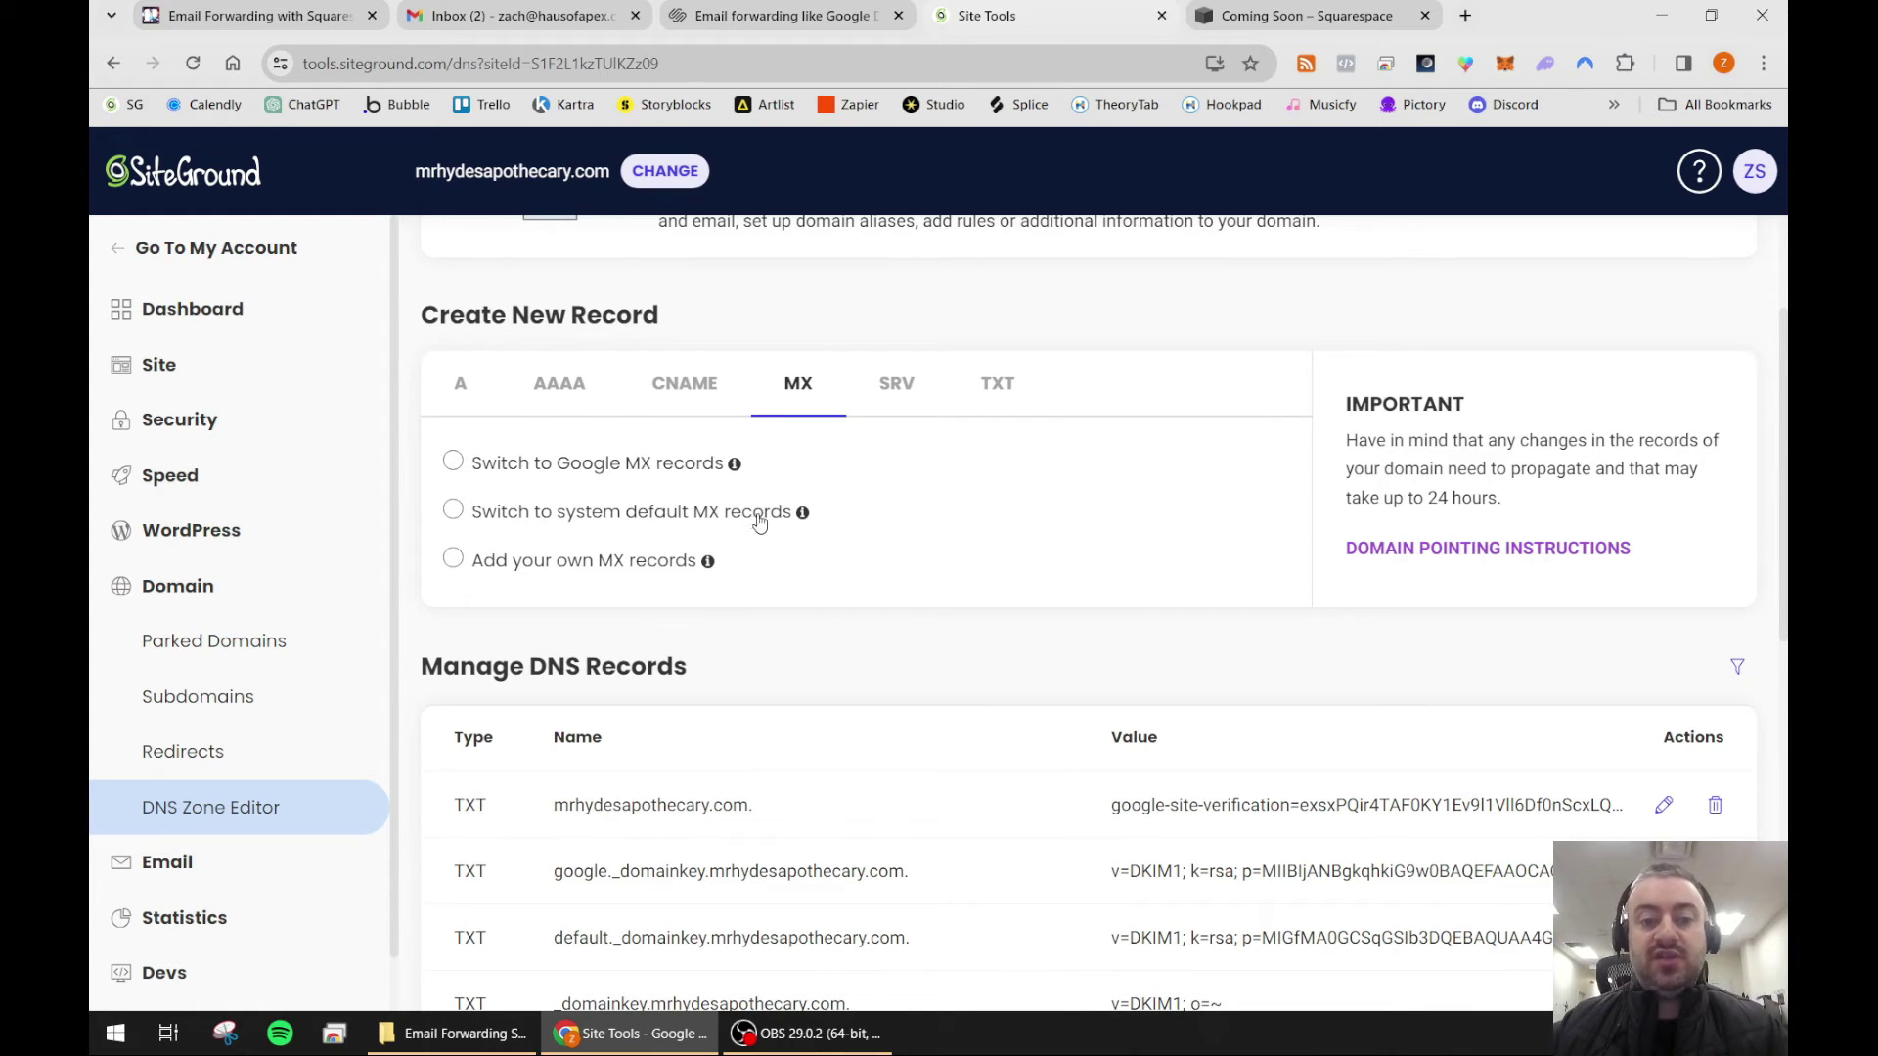
left_click(453, 509)
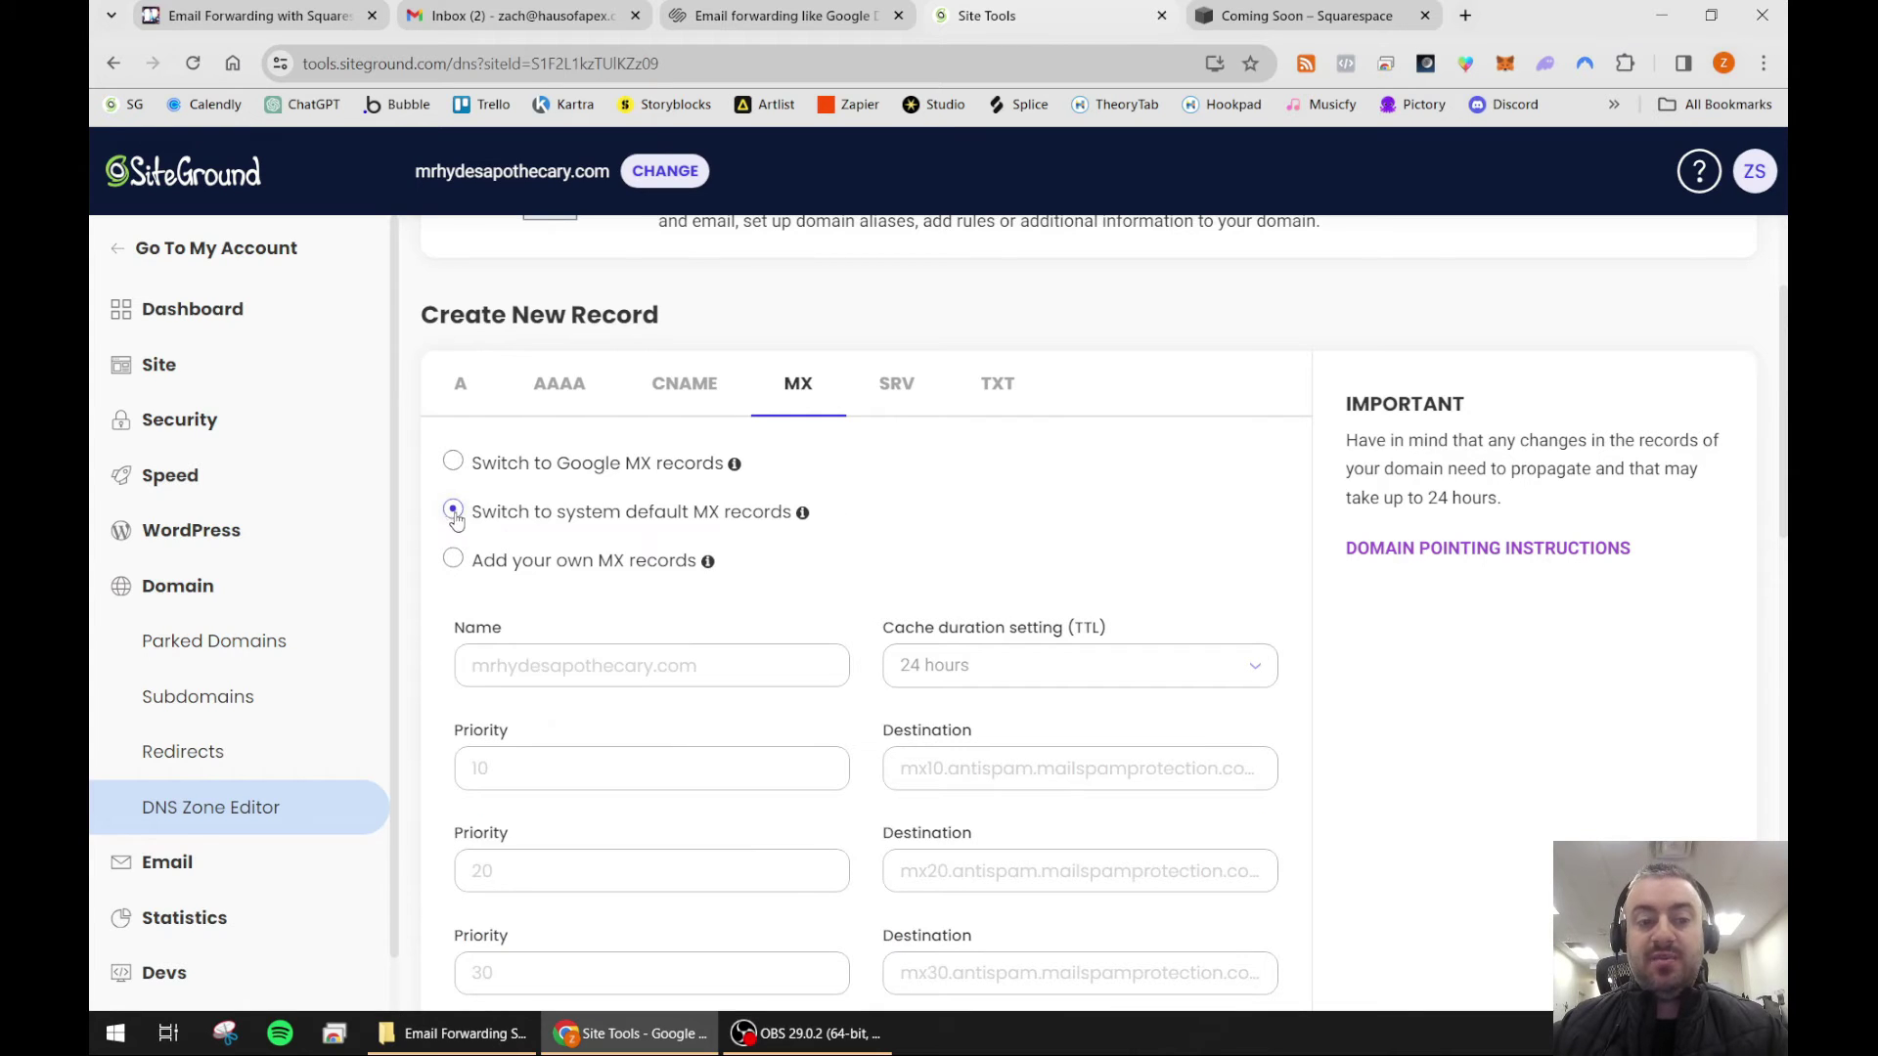
left_click(452, 461)
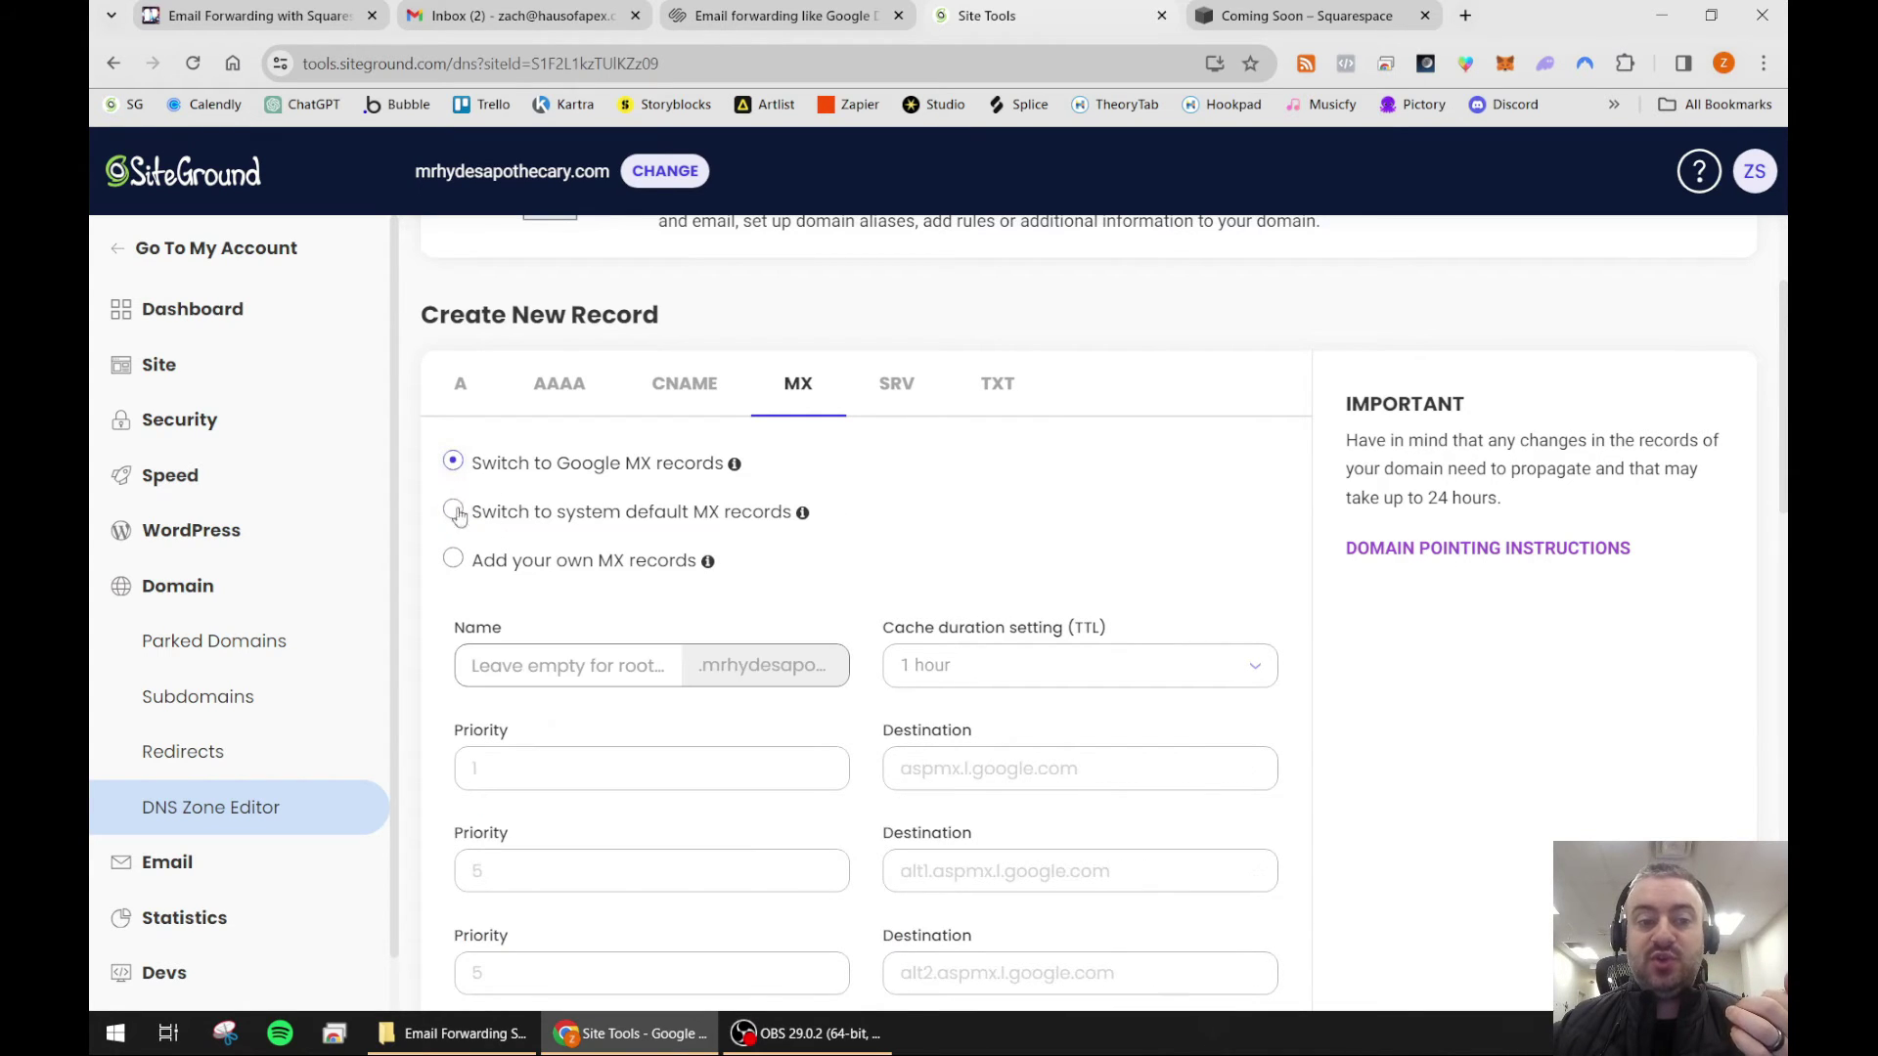
left_click(453, 558)
mouse_move(717, 565)
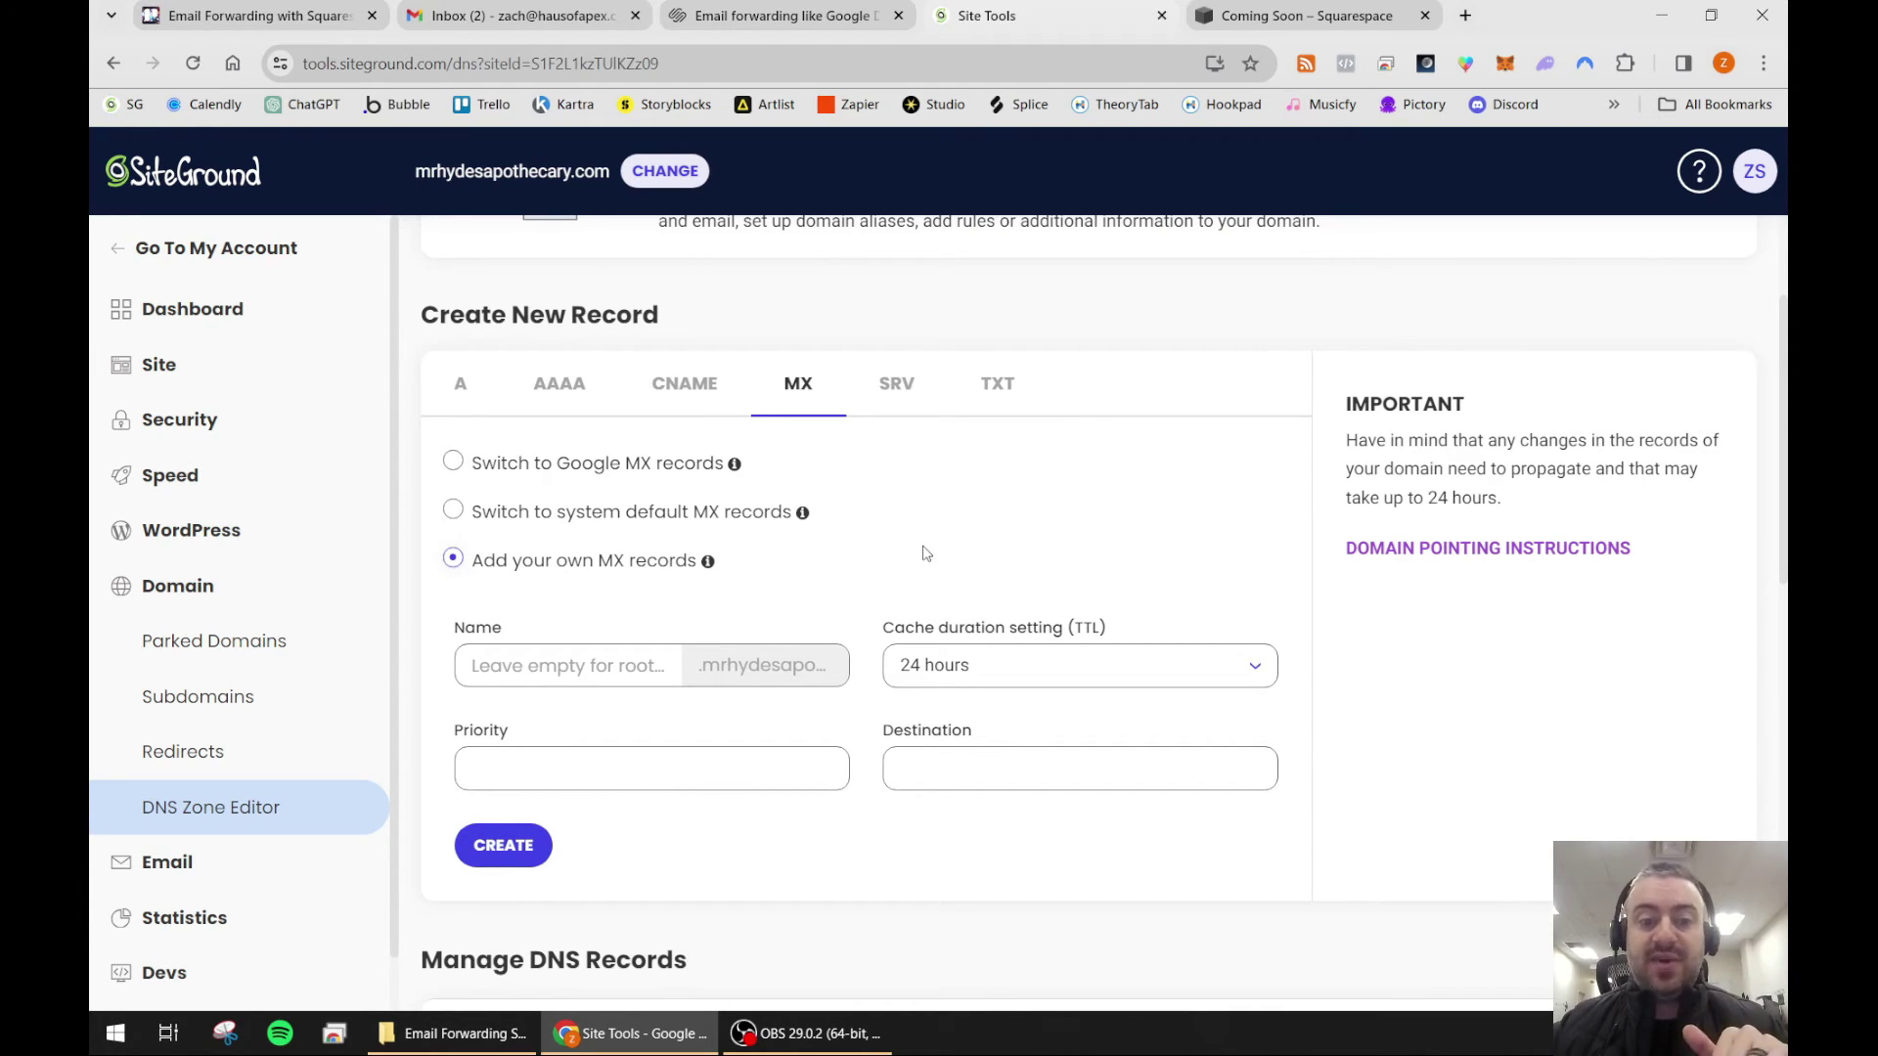
scroll(929, 587, "down", 6)
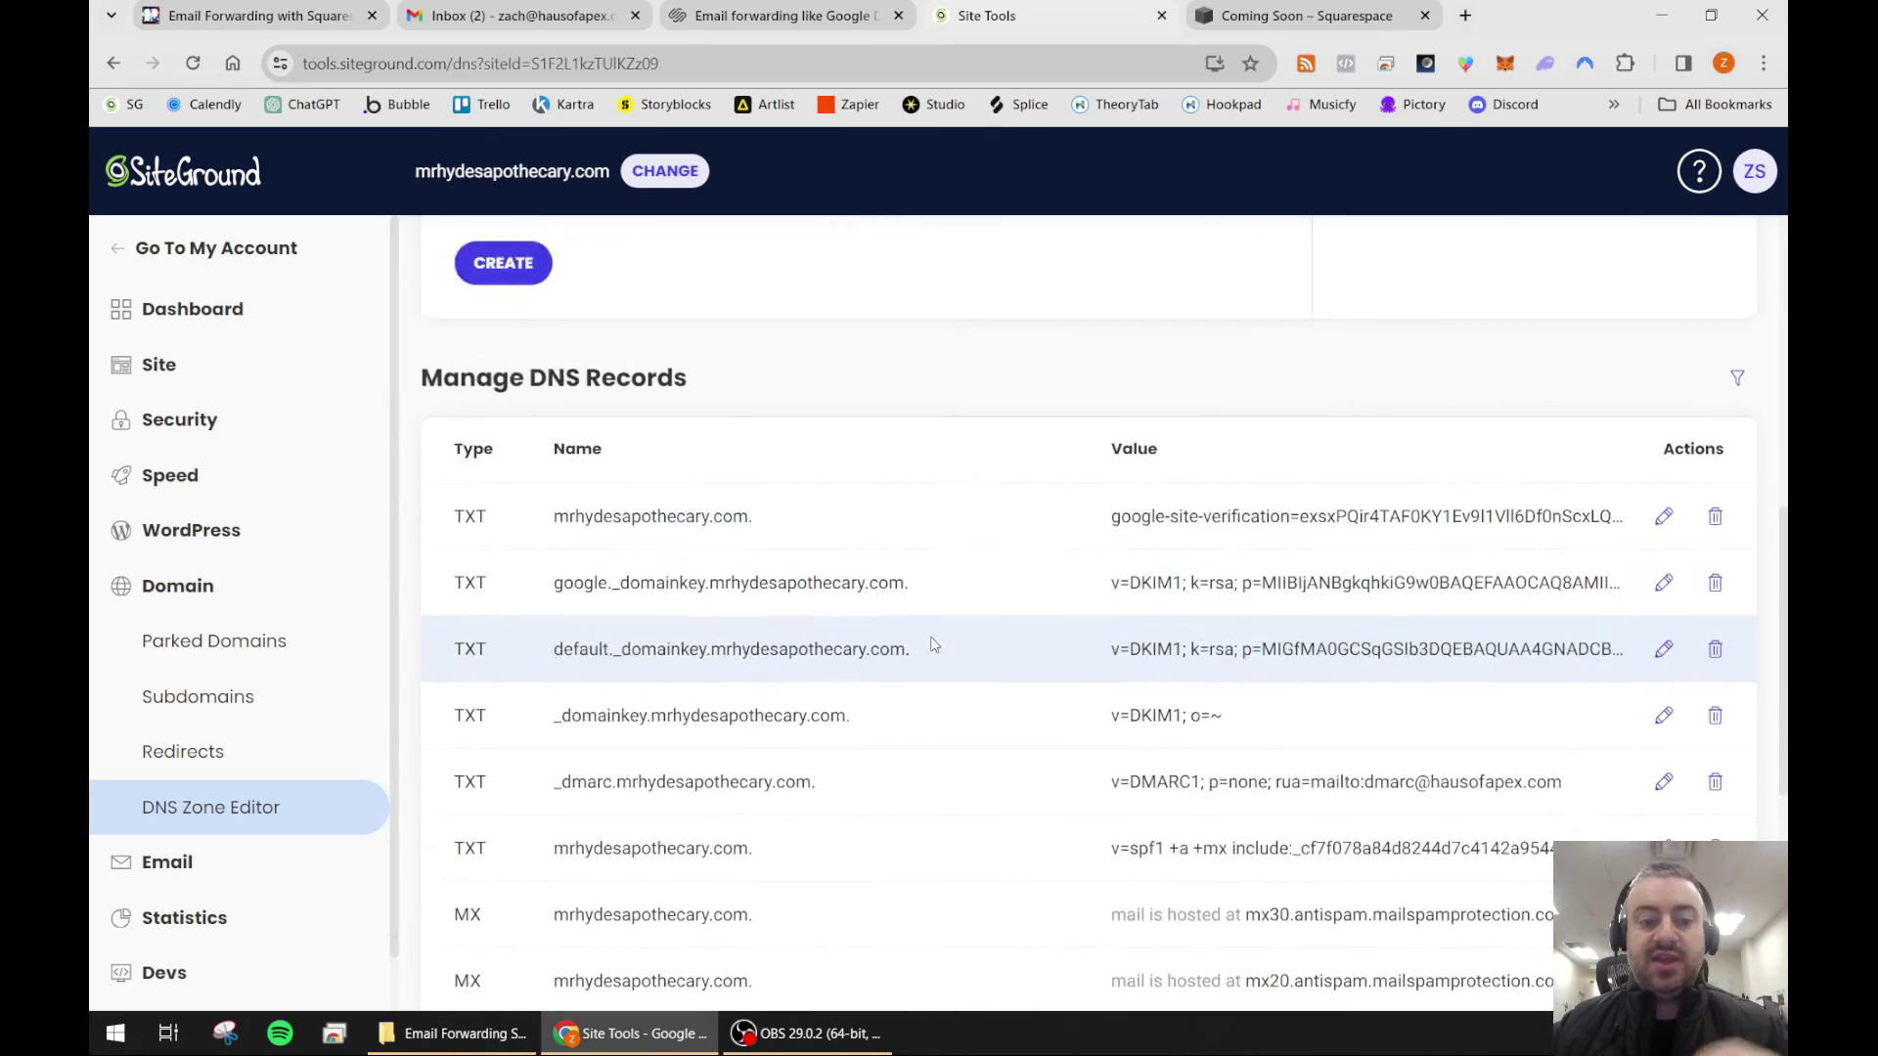
scroll(910, 626, "up", 4)
left_click(728, 293)
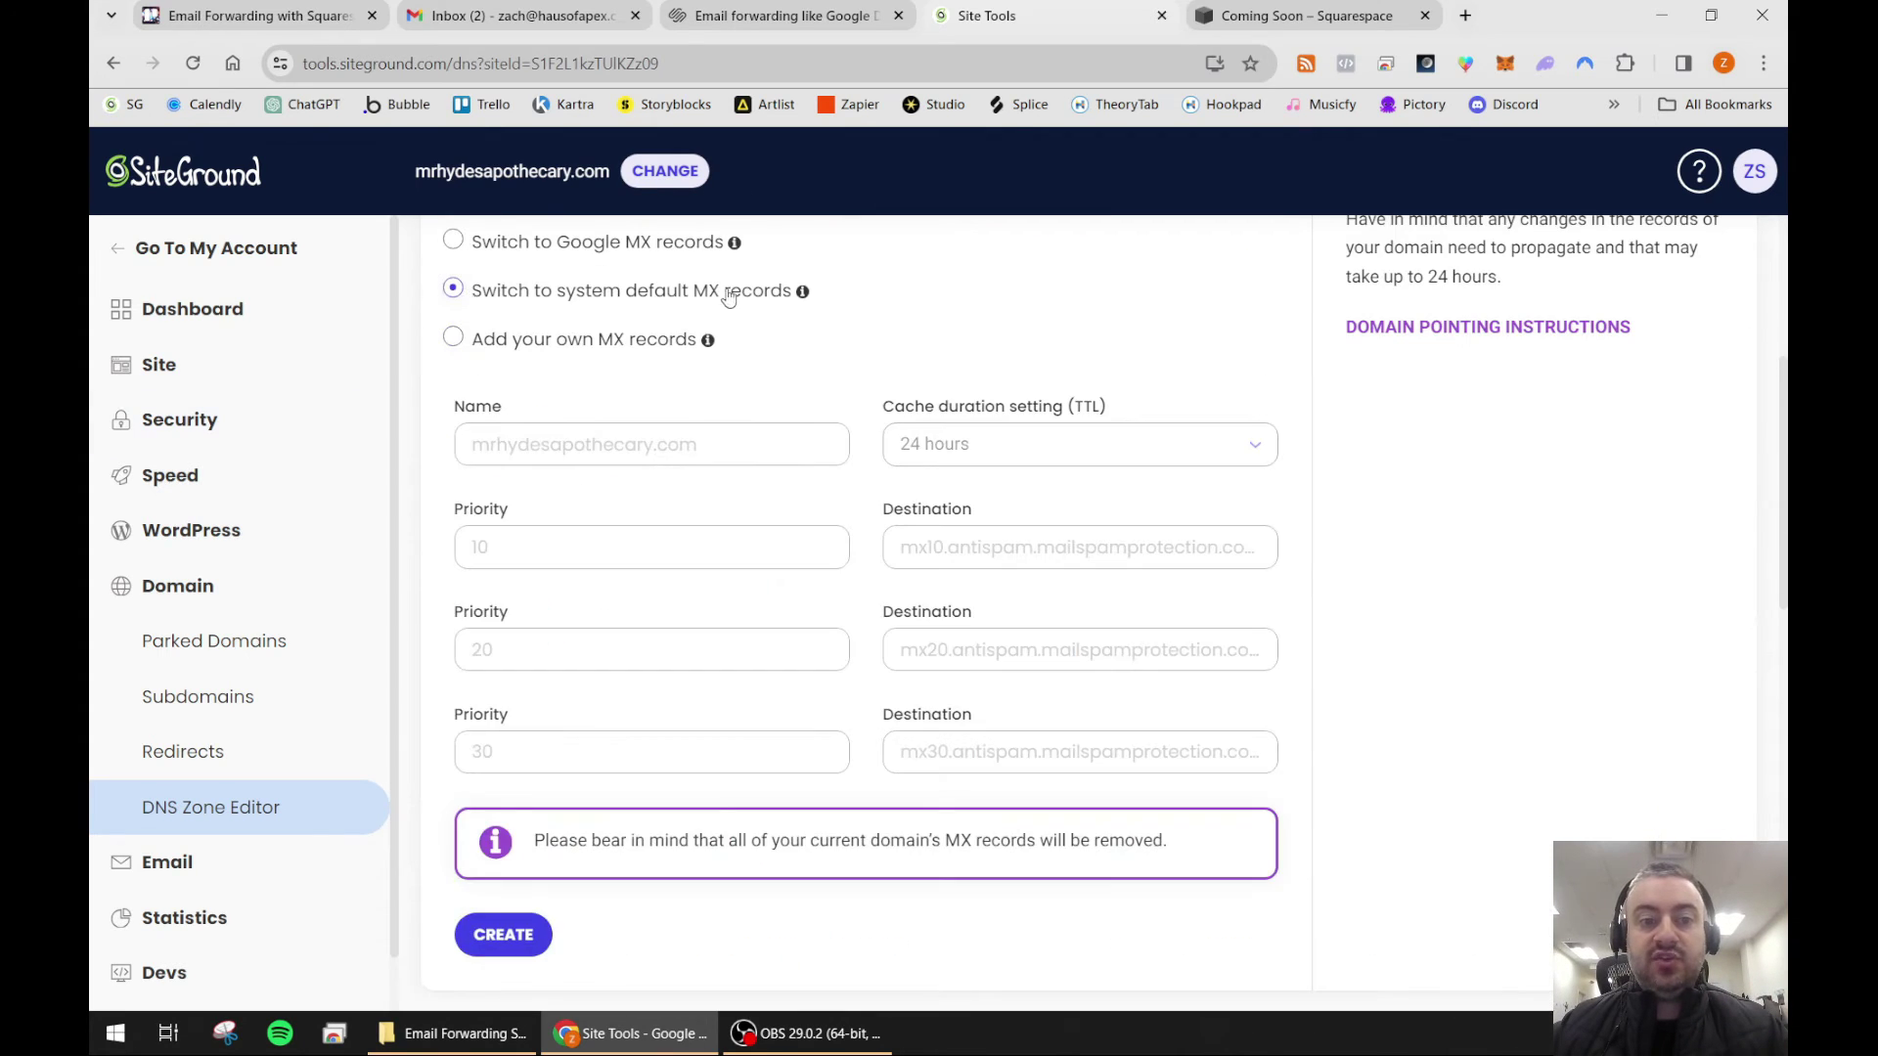
scroll(887, 306, "down", 2)
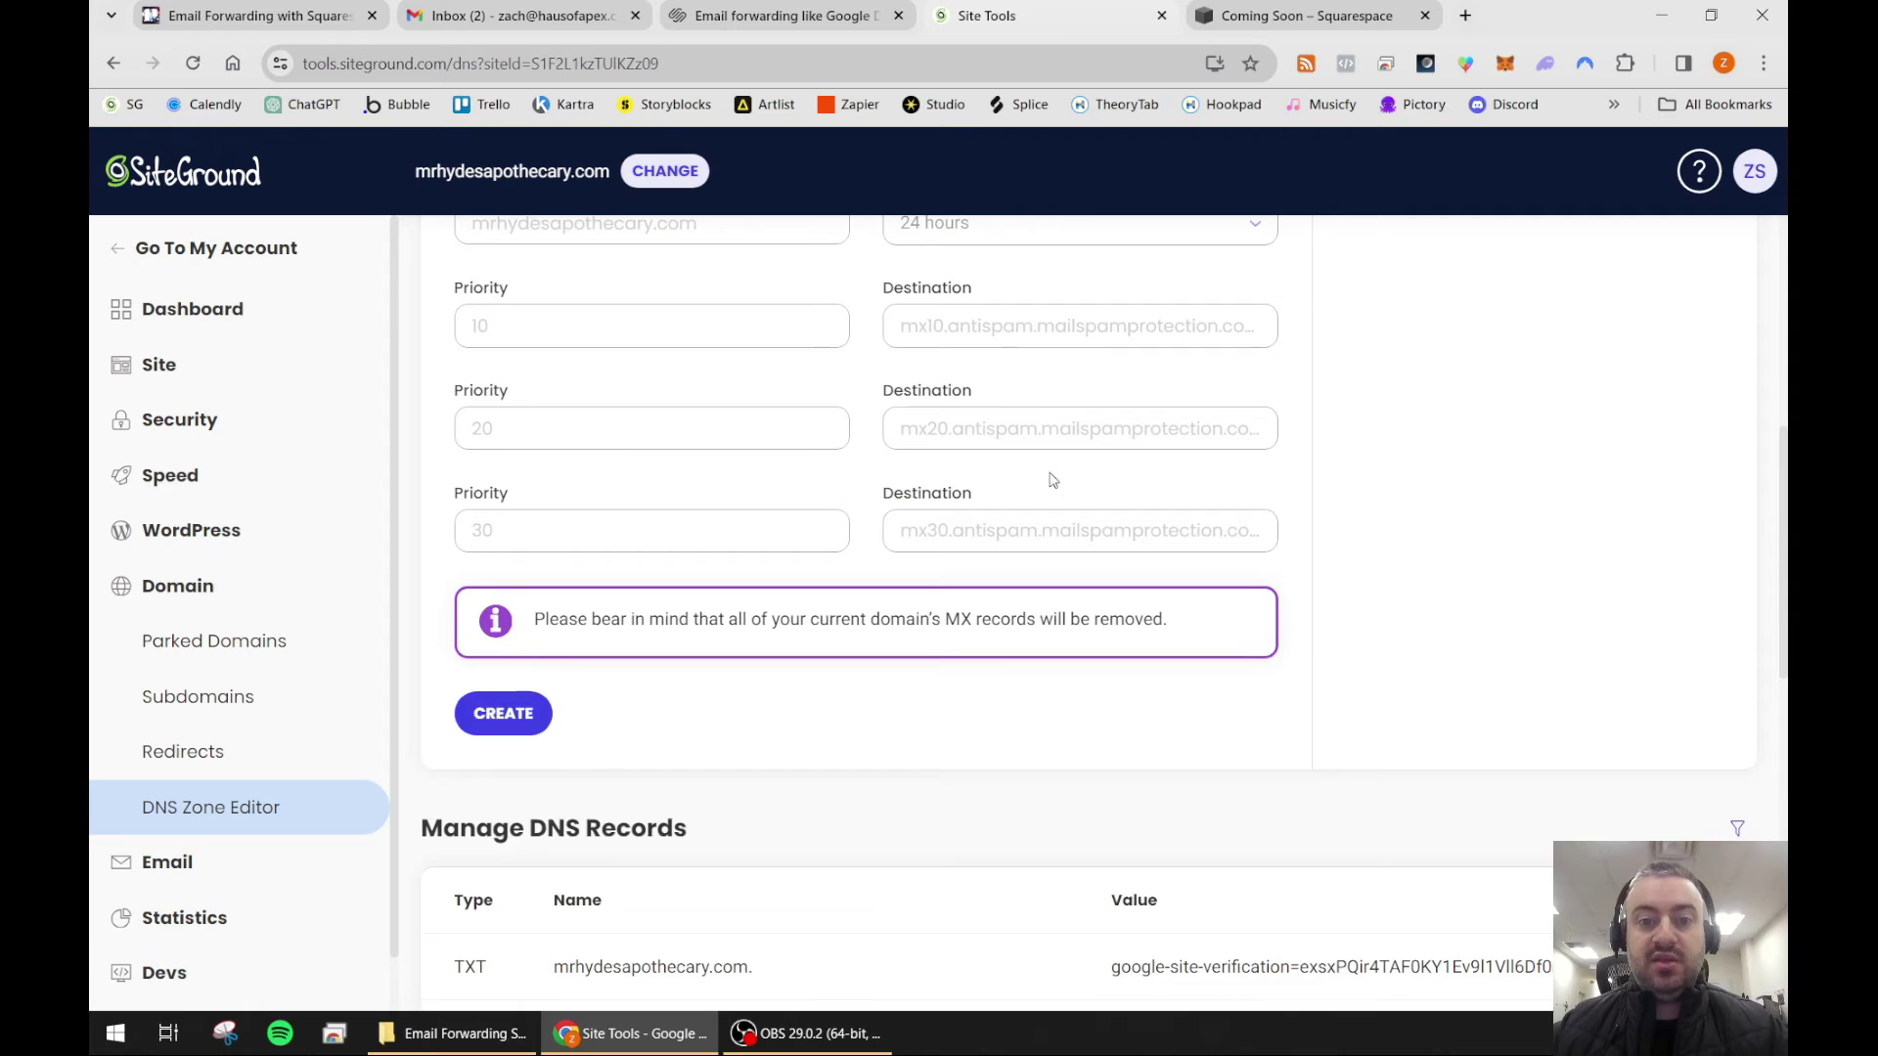
scroll(955, 406, "down", 5)
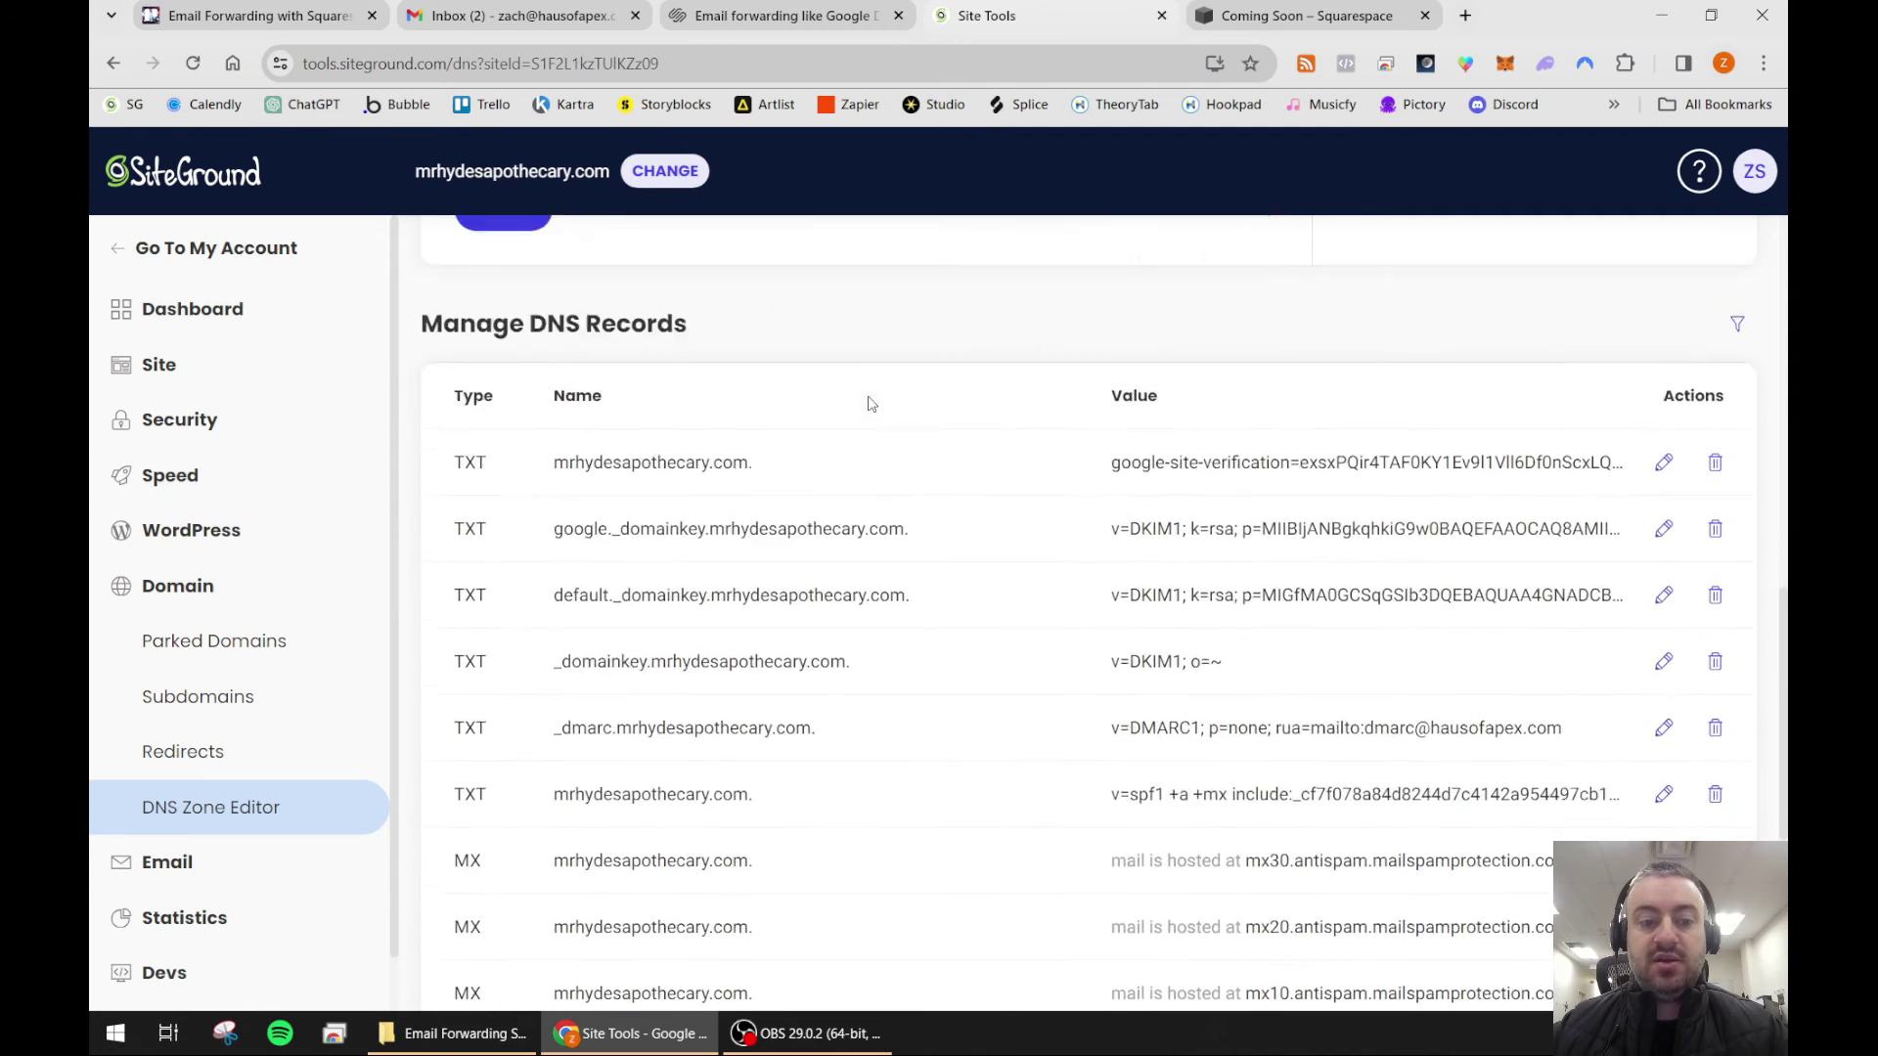
scroll(870, 404, "down", 4)
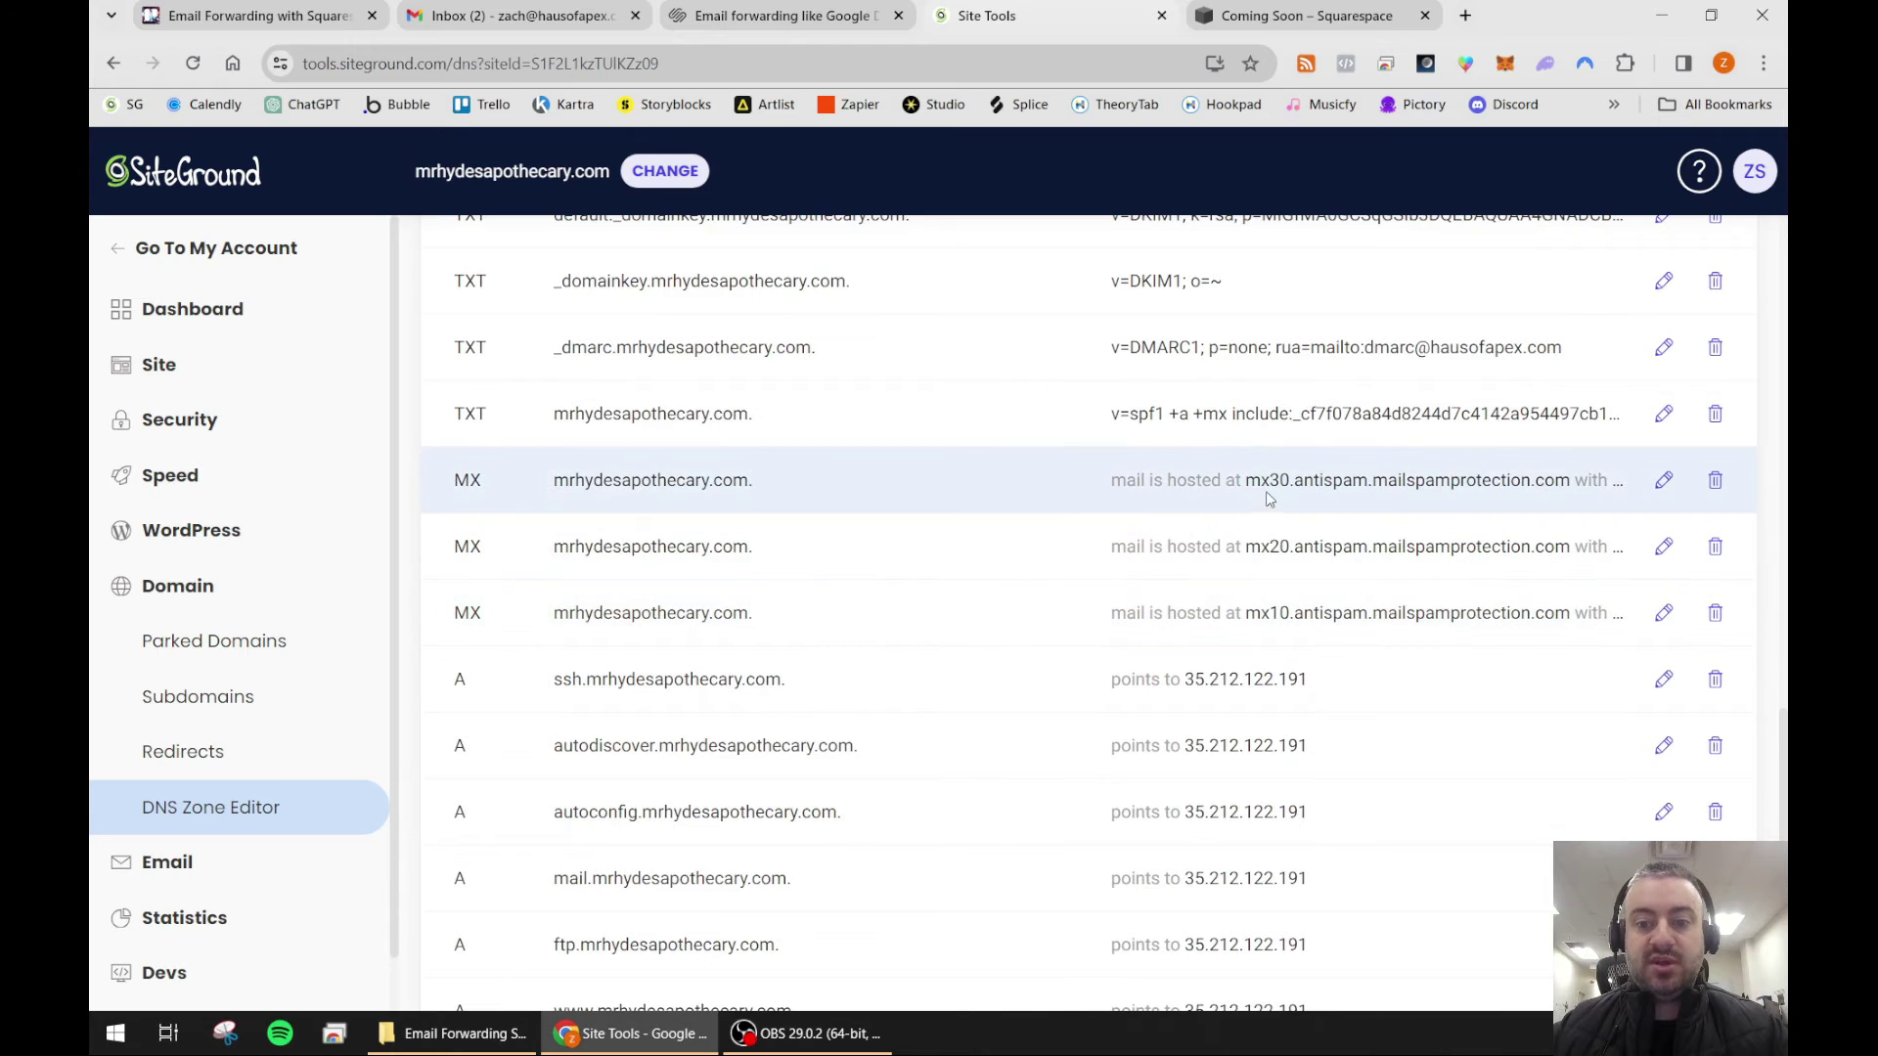
scroll(1280, 508, "up", 1)
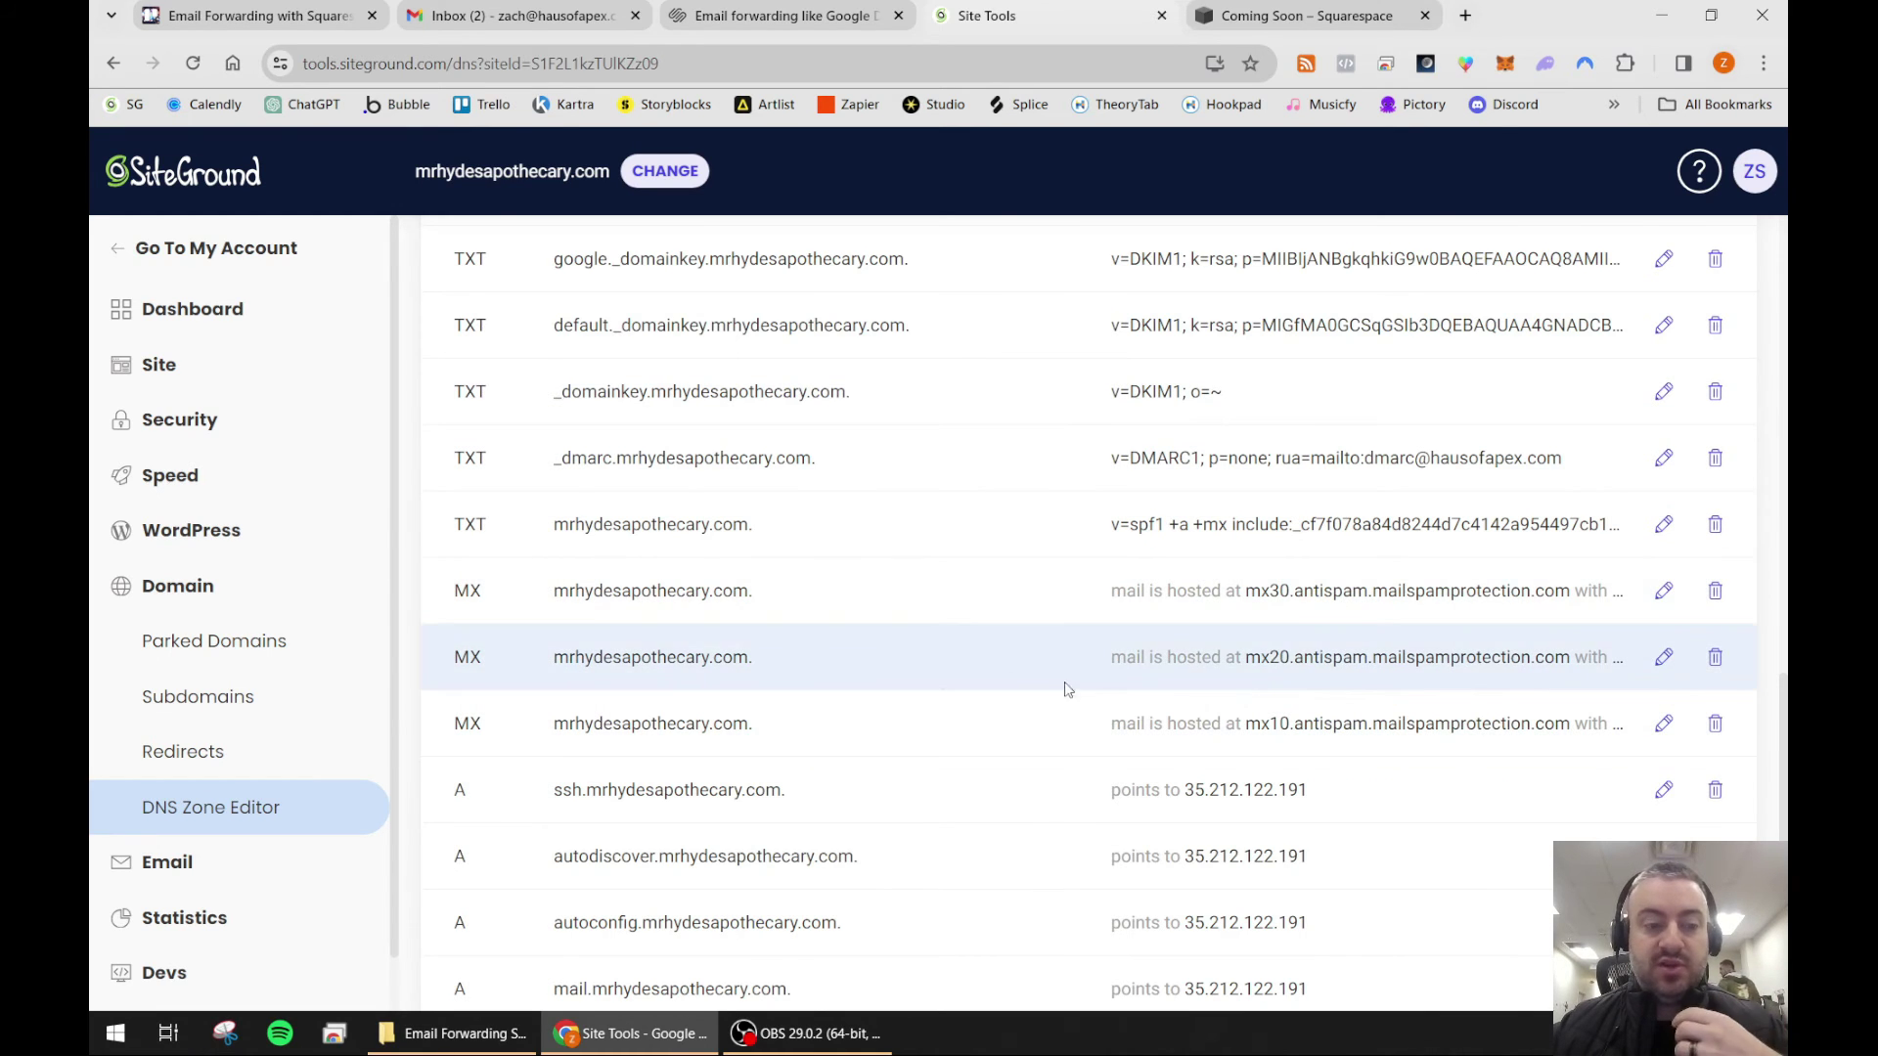
scroll(244, 636, "down", 1)
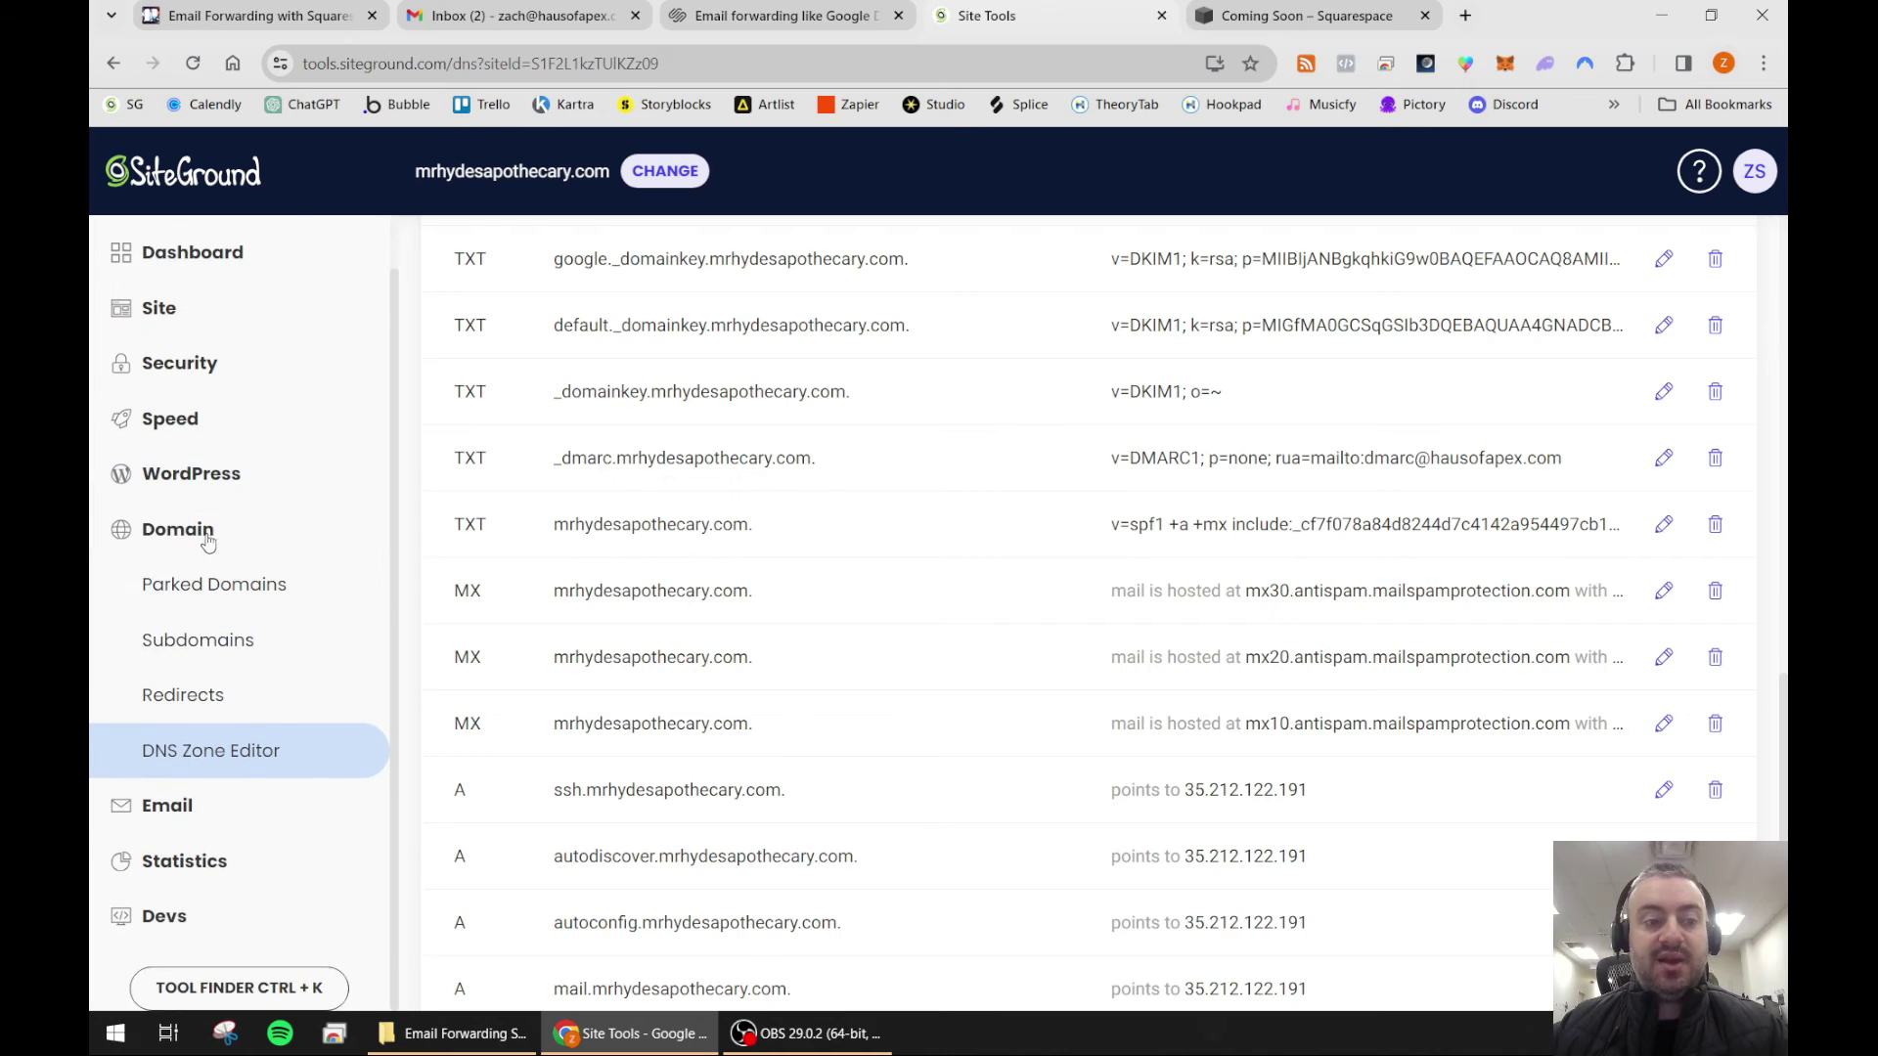
left_click(237, 819)
scroll(253, 794, "down", 3)
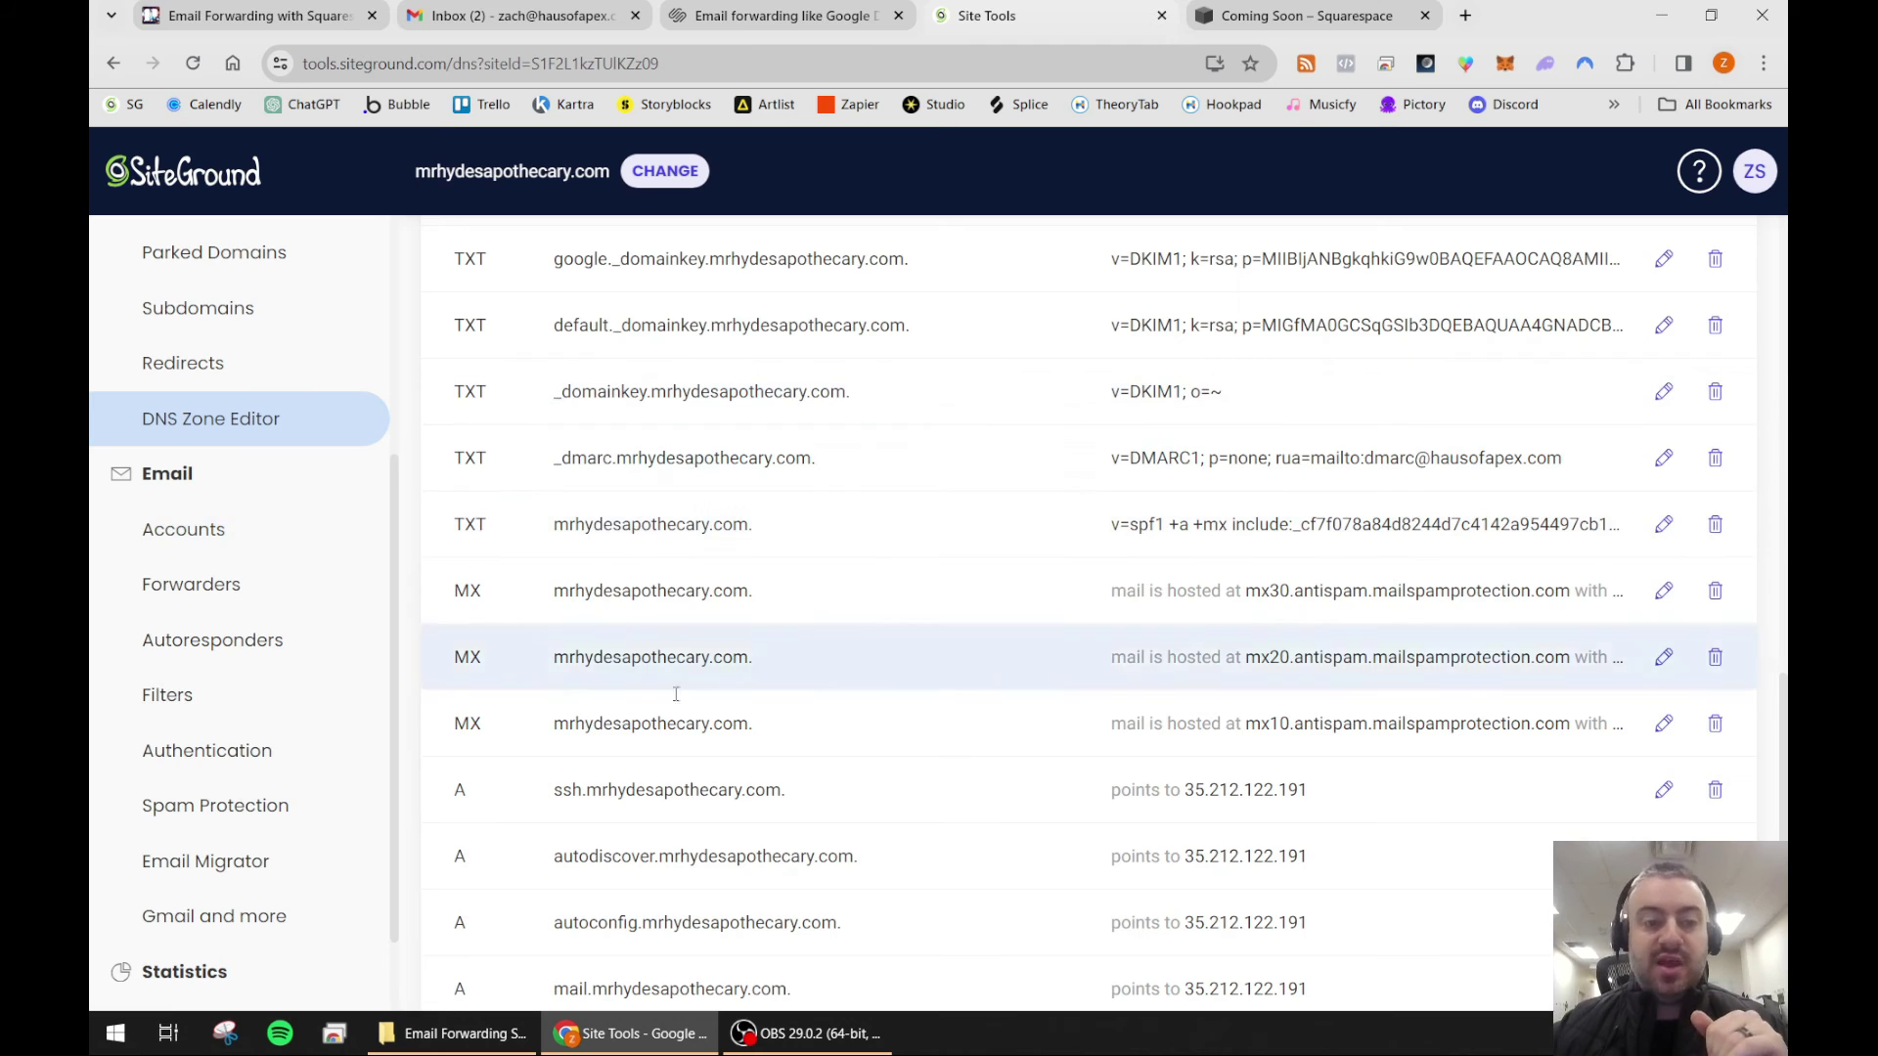
left_click(240, 585)
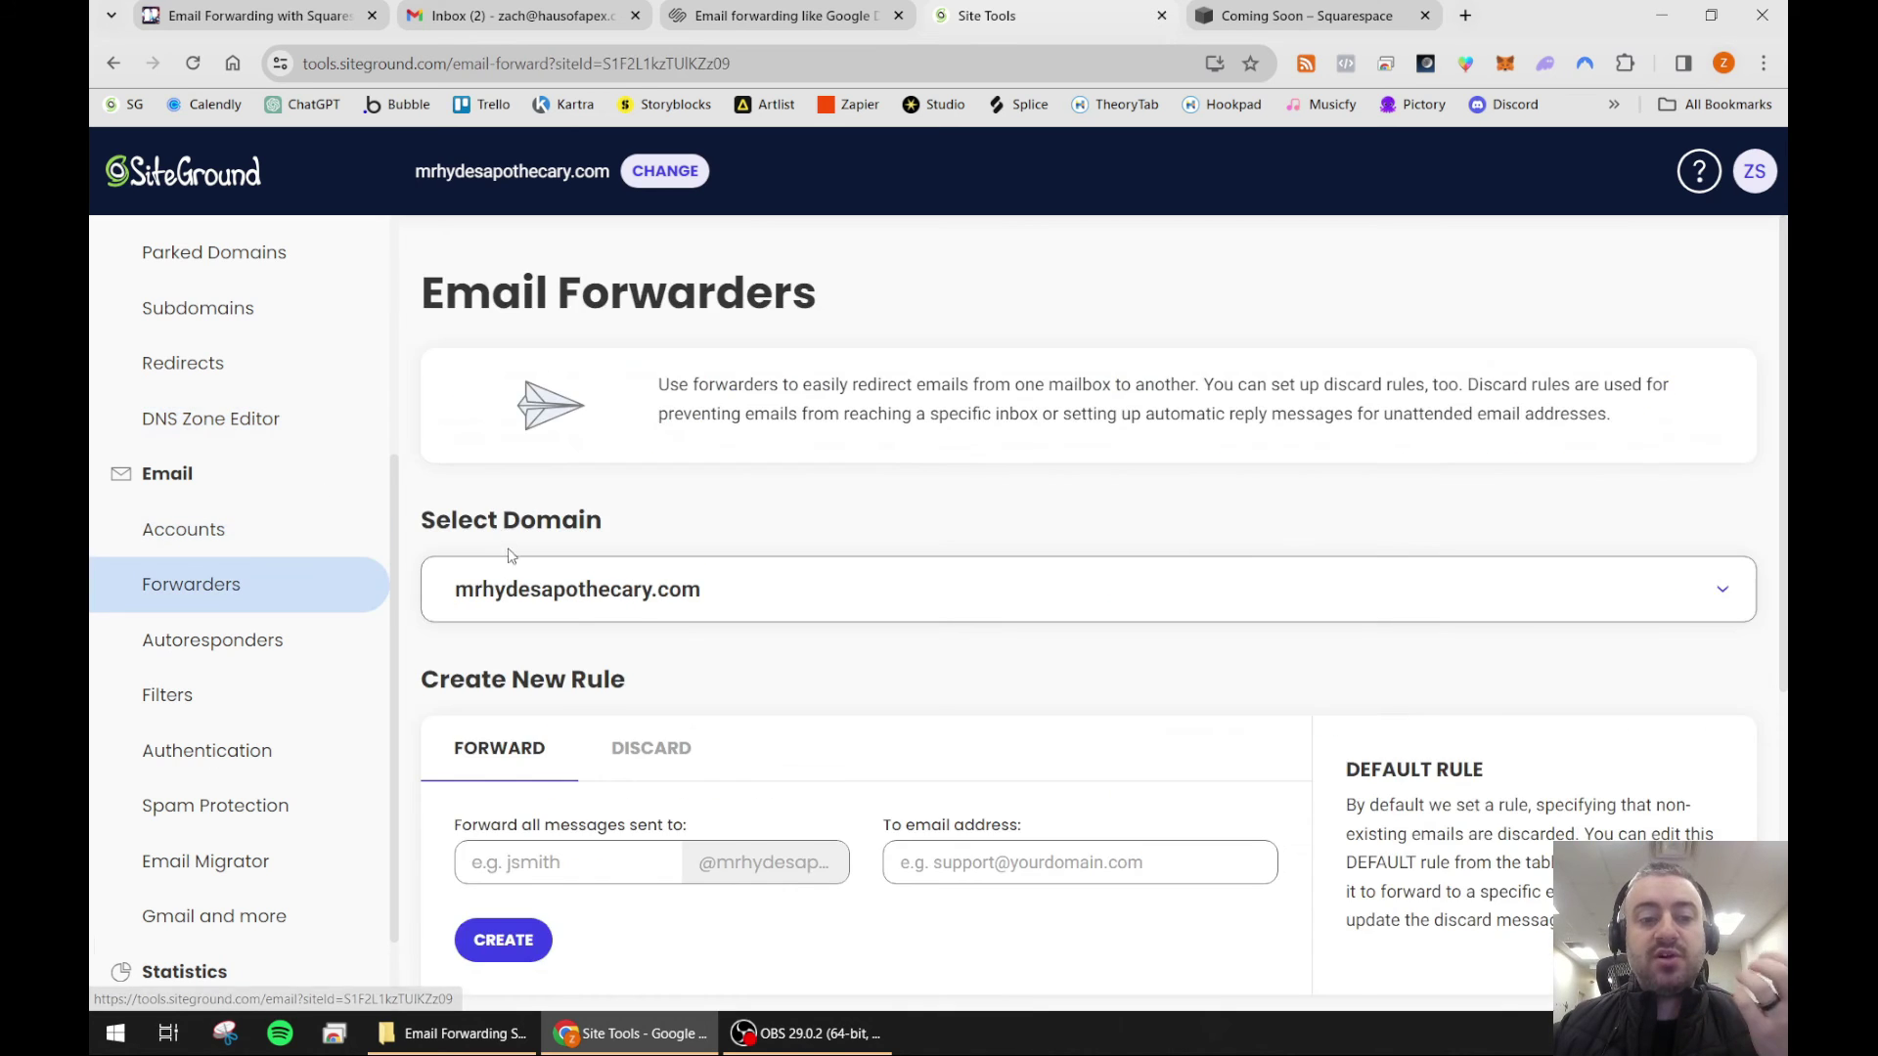
scroll(479, 555, "down", 5)
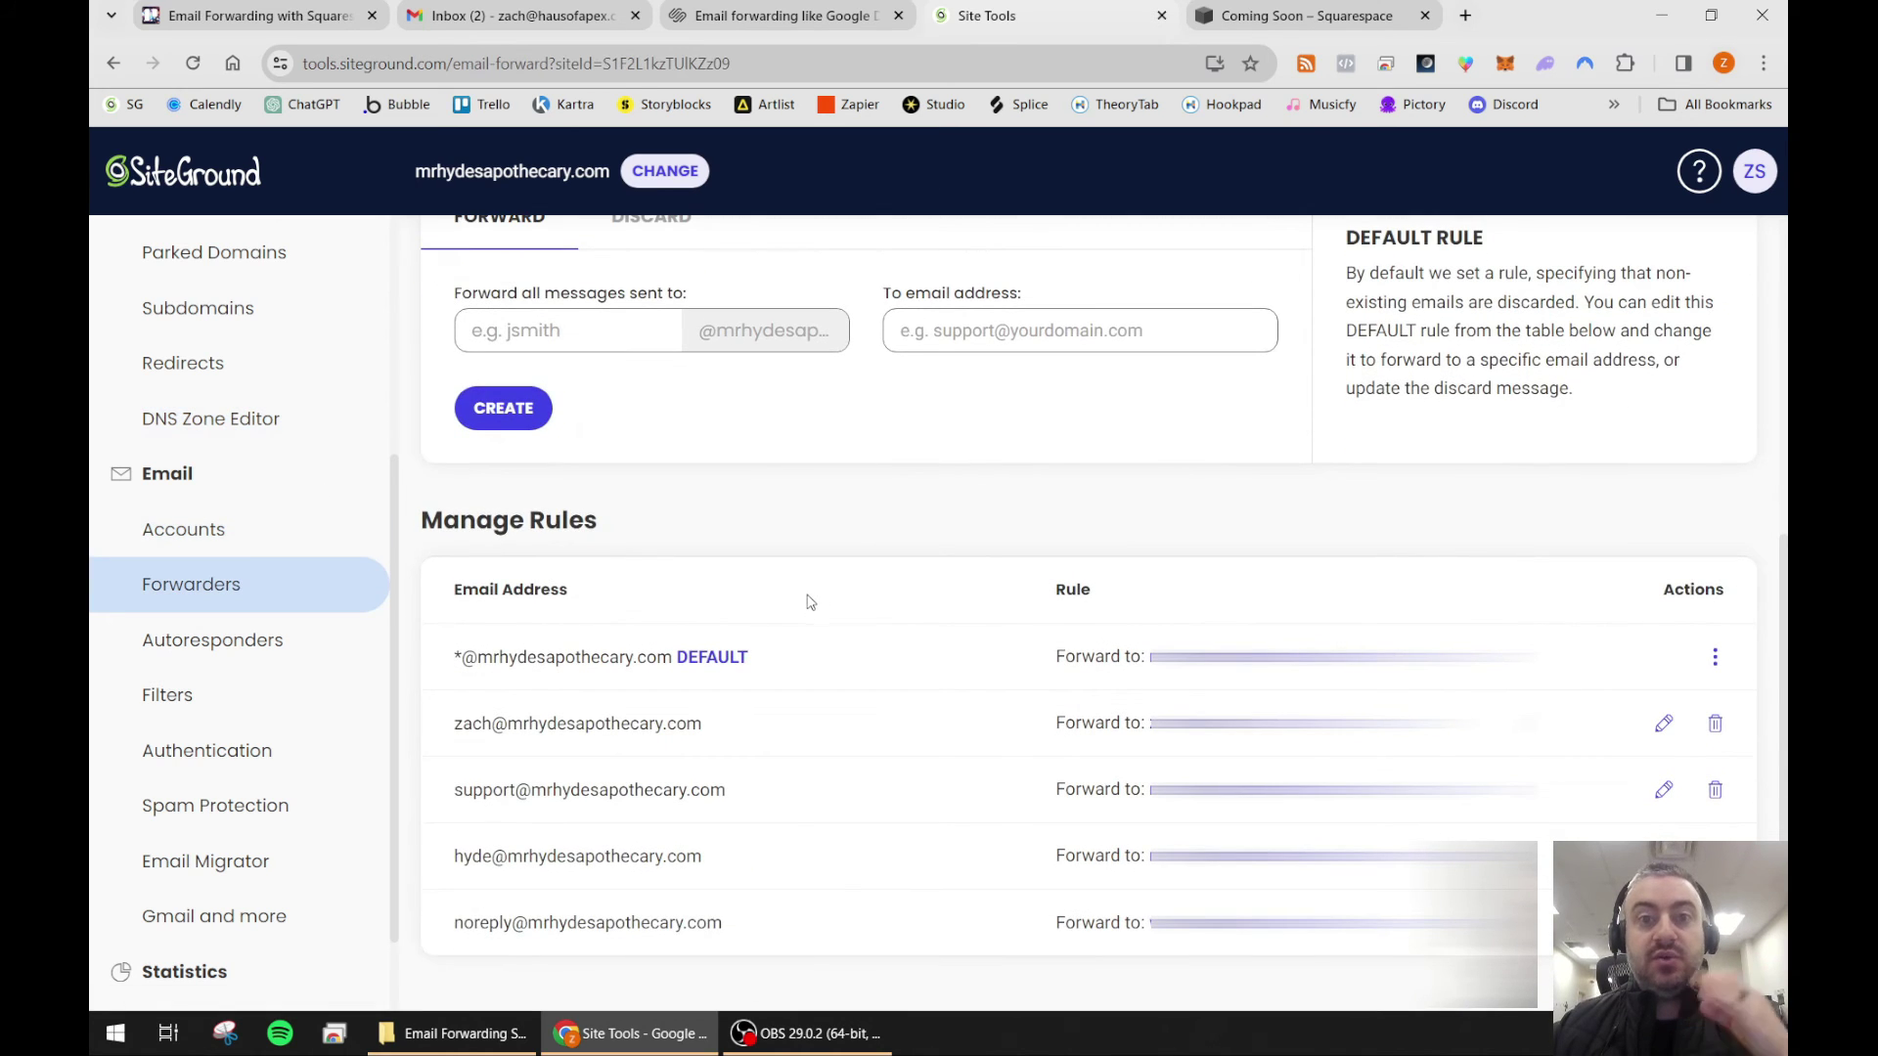
left_click(1715, 660)
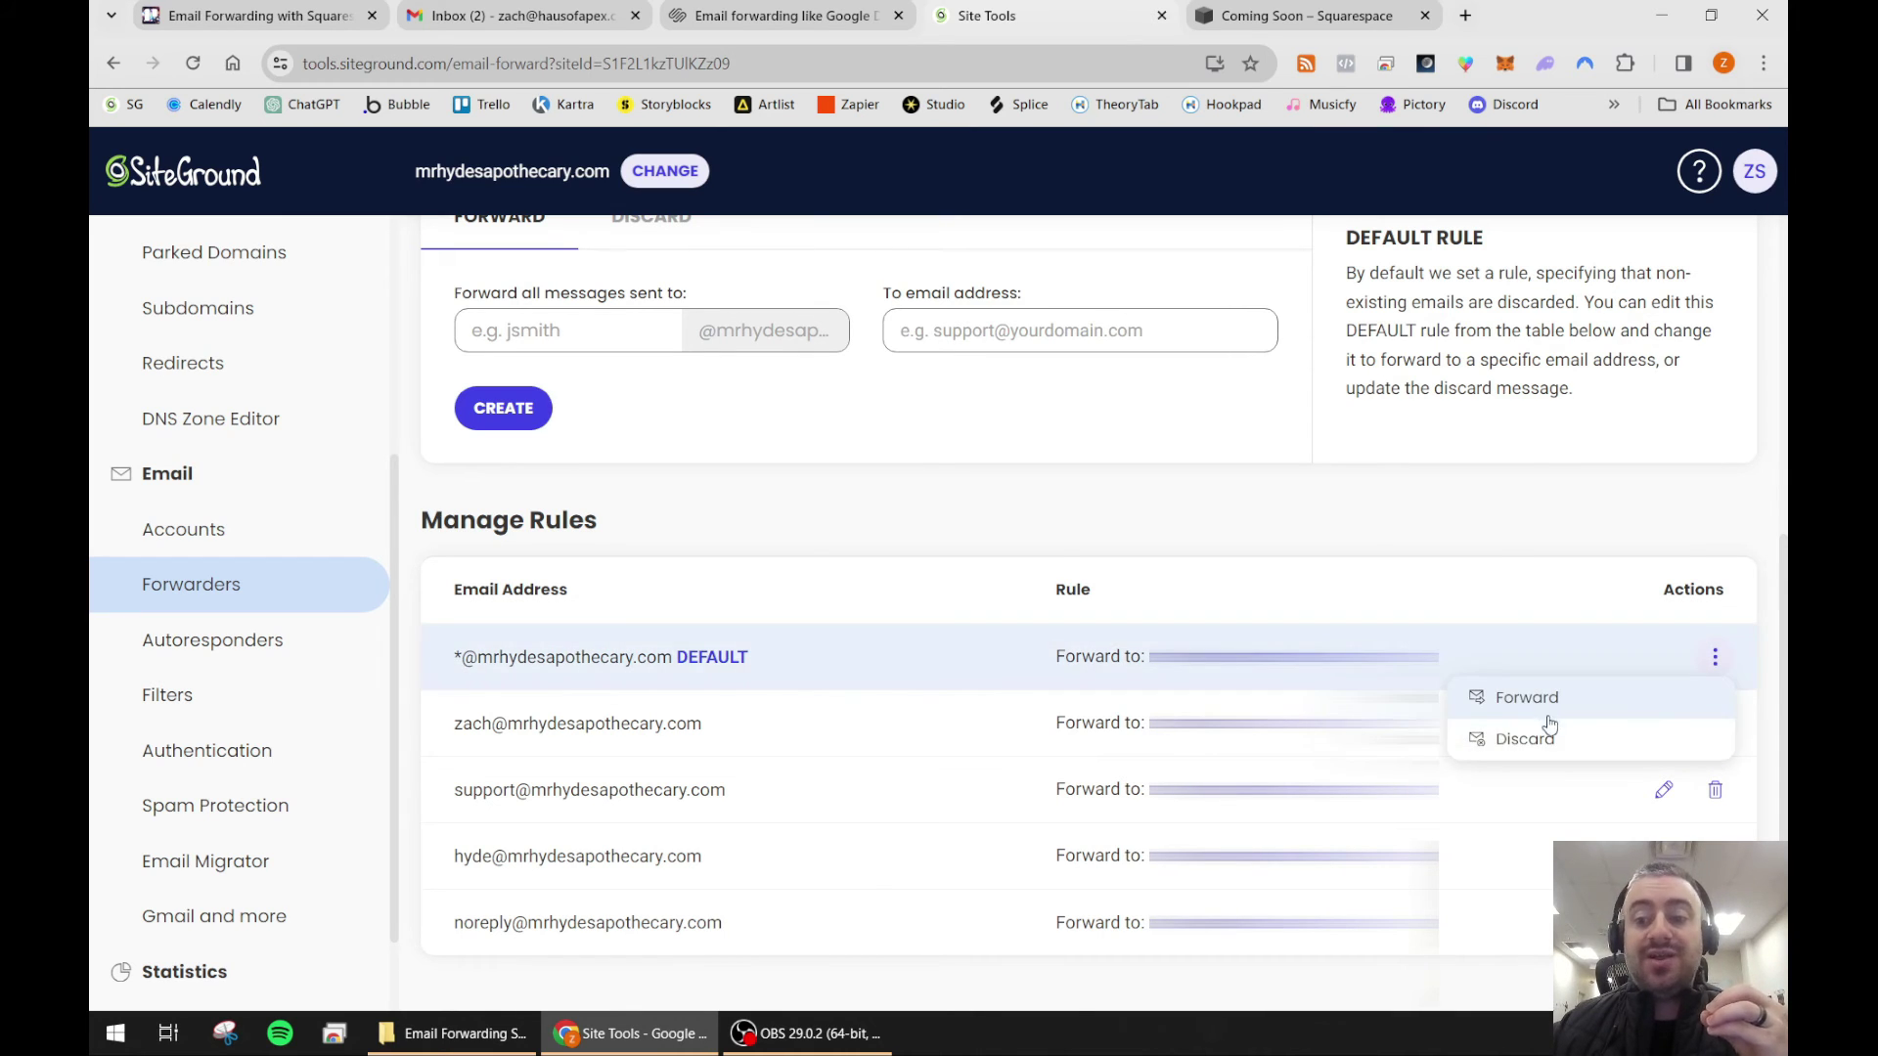
left_click(1306, 525)
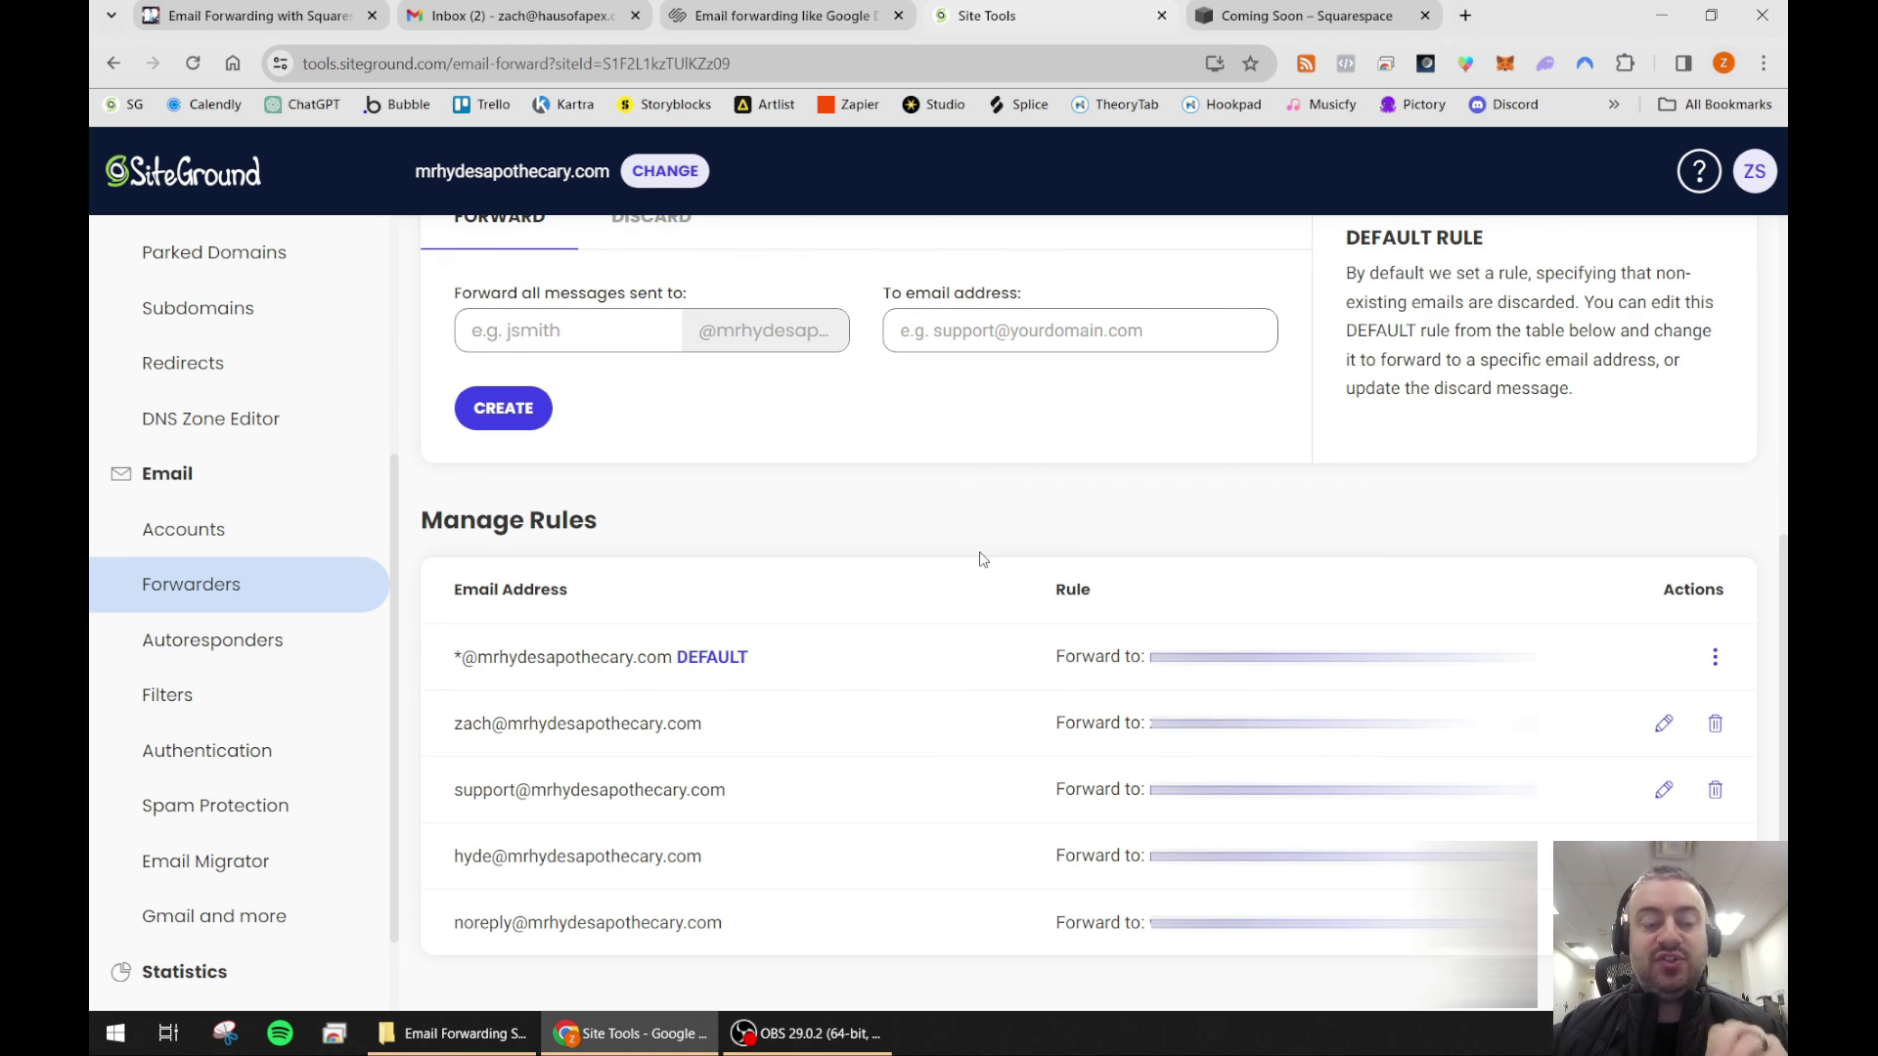
left_click(769, 19)
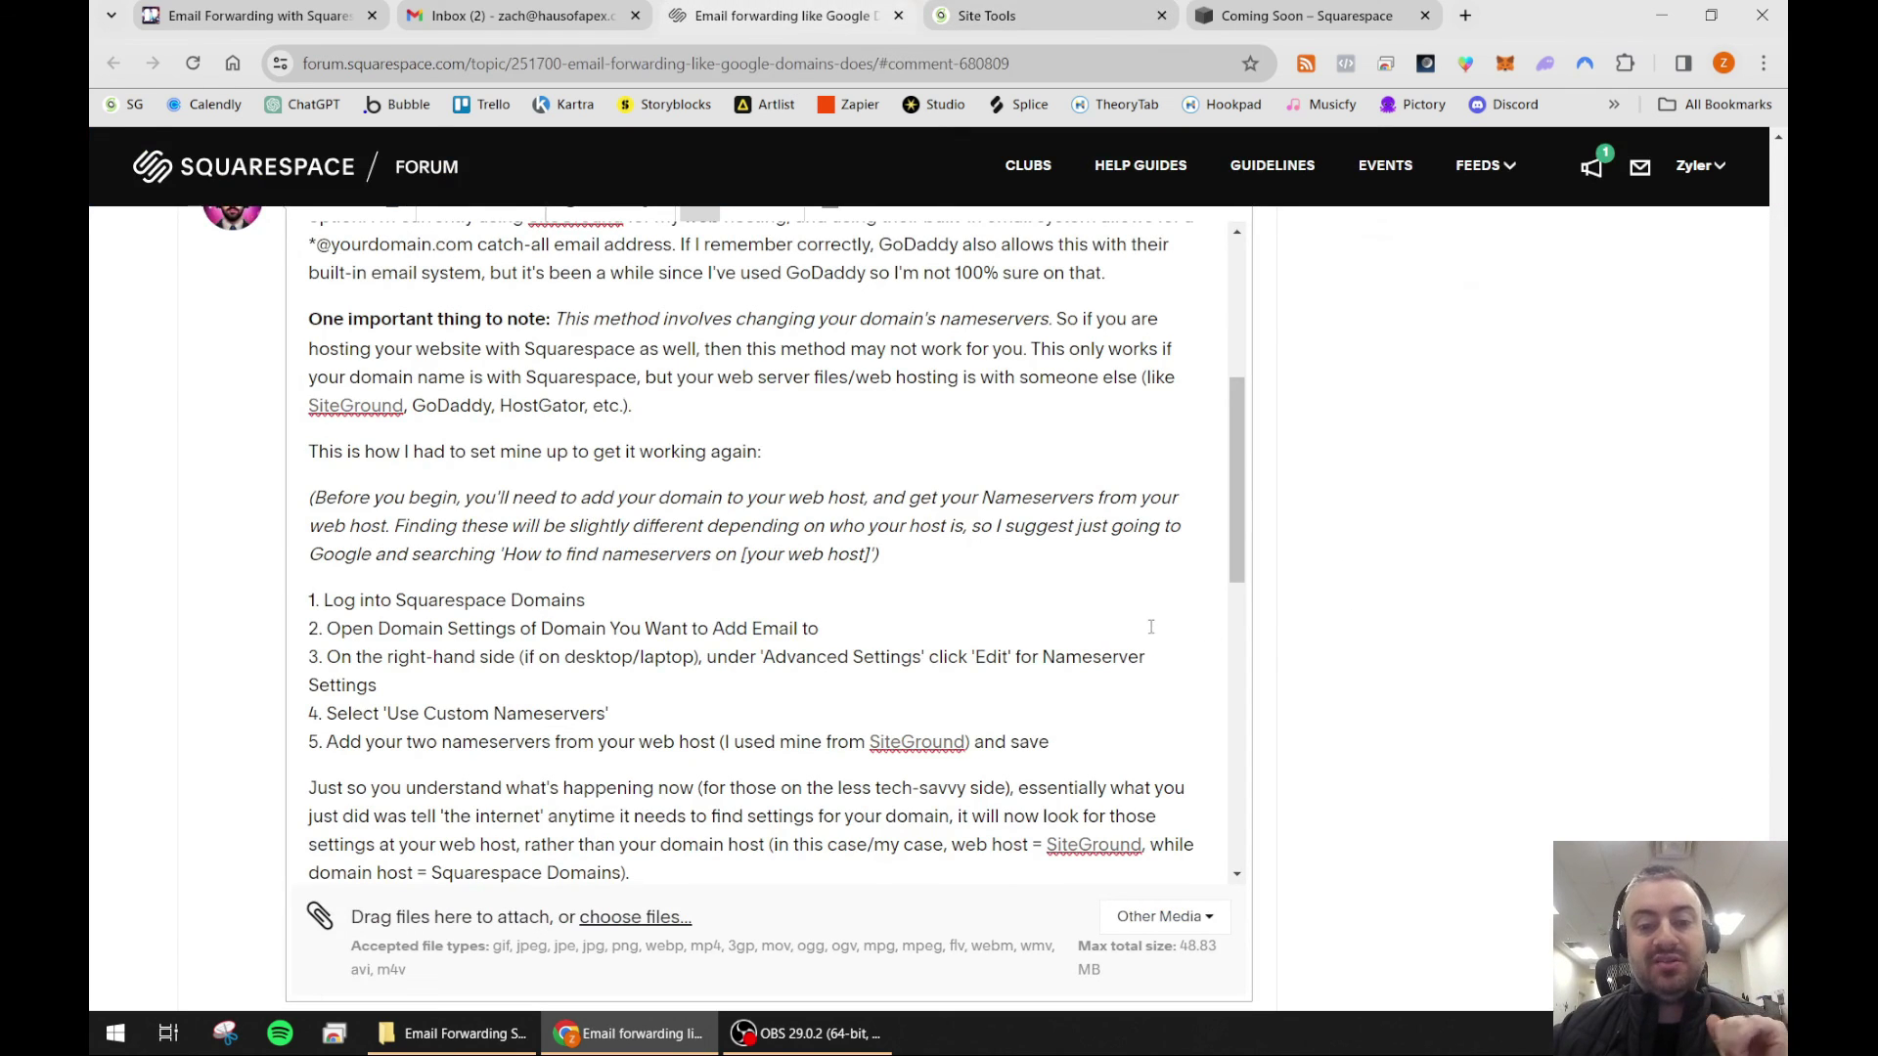
Step: Scroll the forum reply down to the SiteGround forwarder steps, including switching the catch-all from Deny to Allow
scroll(1160, 511, "down", 1)
scroll(1160, 511, "down", 10)
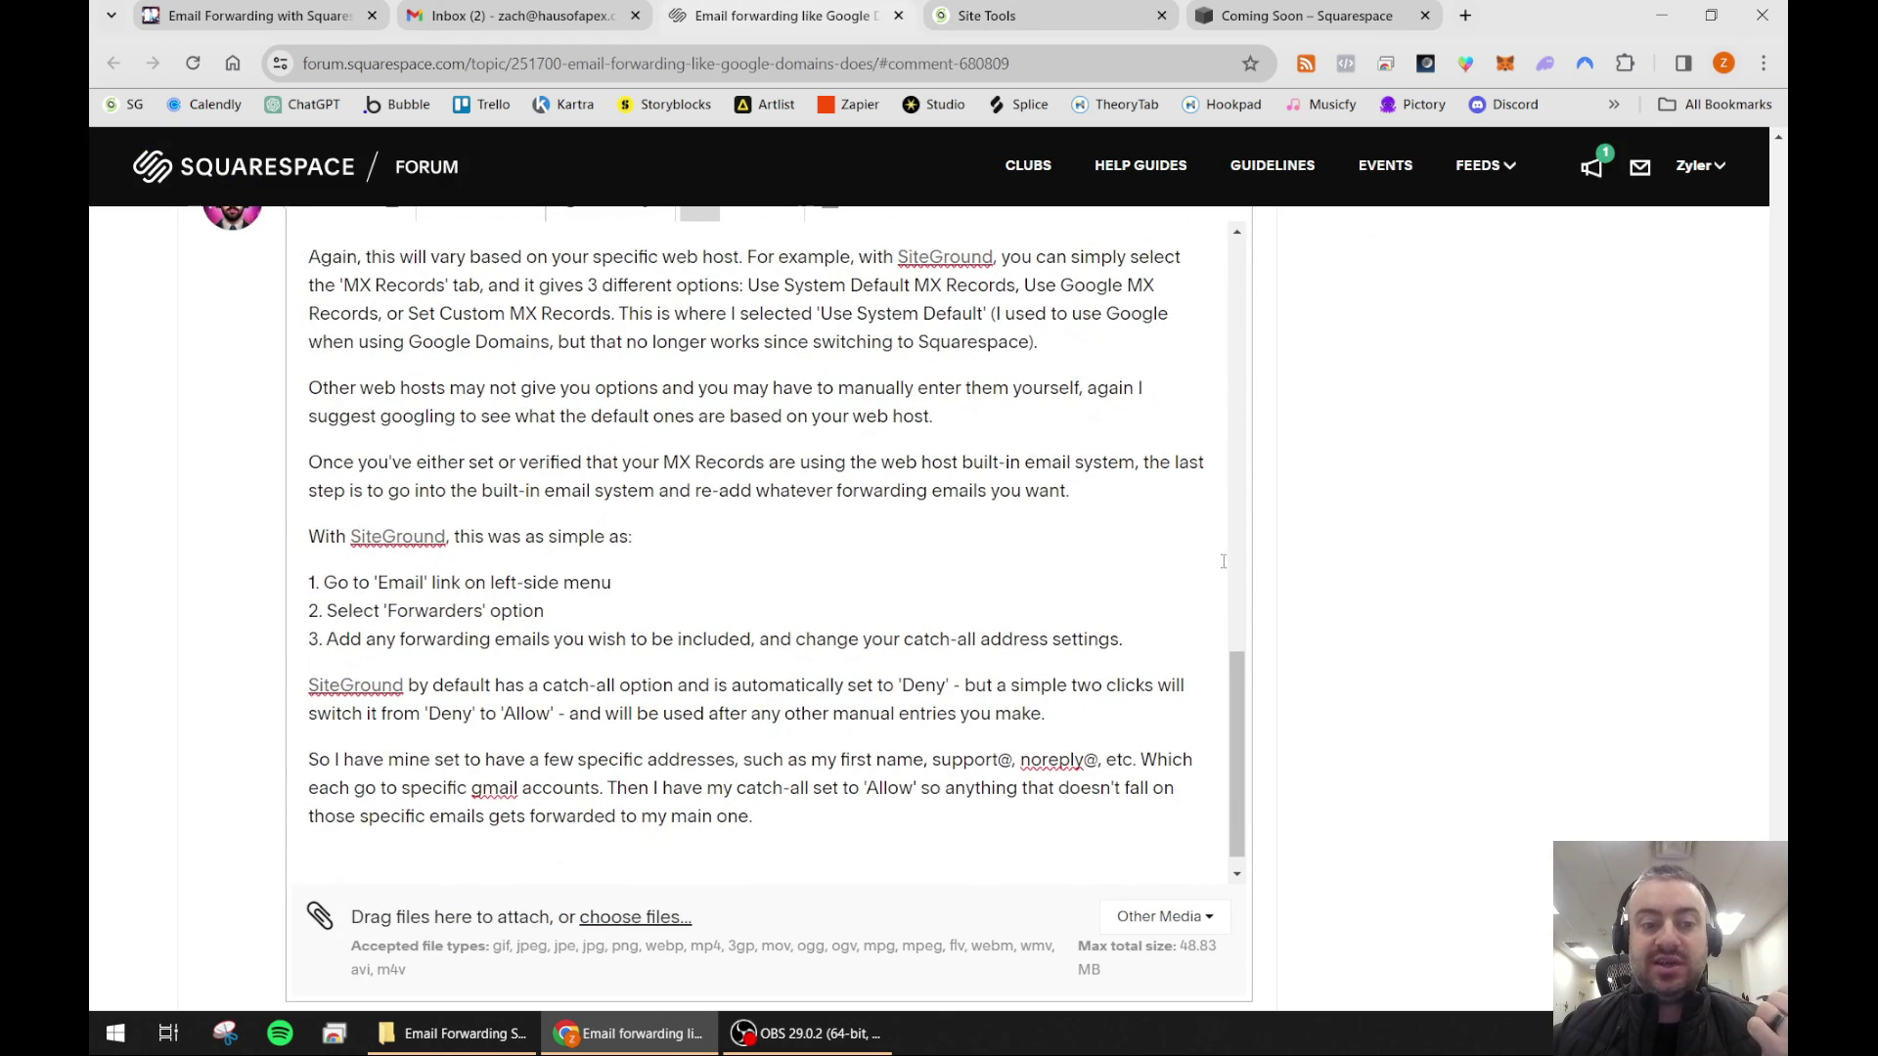